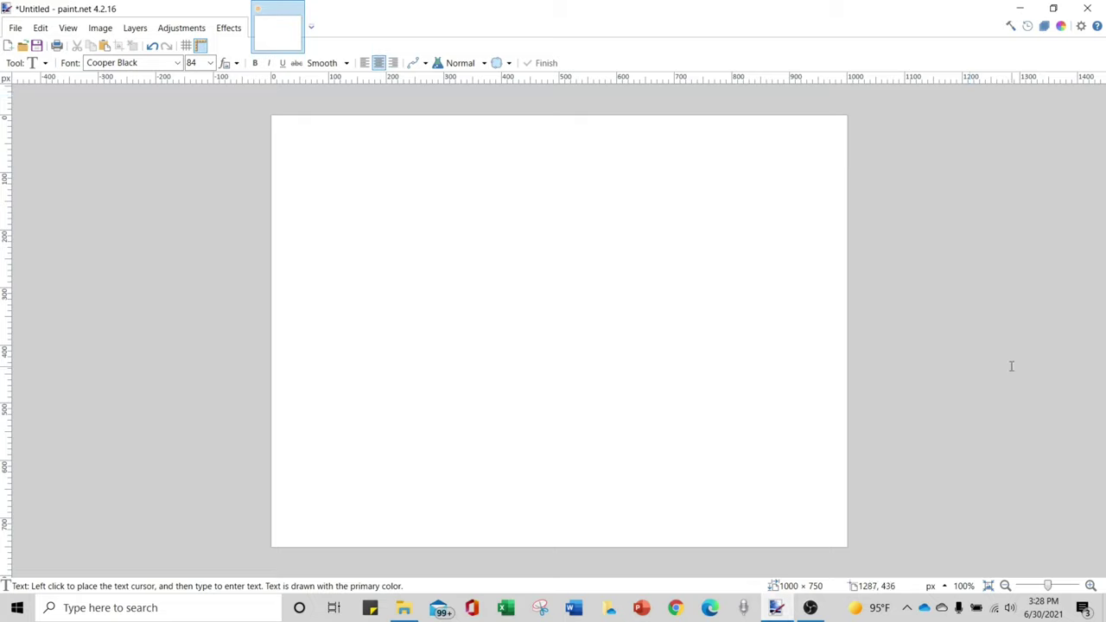
Show Layer 2 to read its list of topics, and hide the layer again.
click(1044, 26)
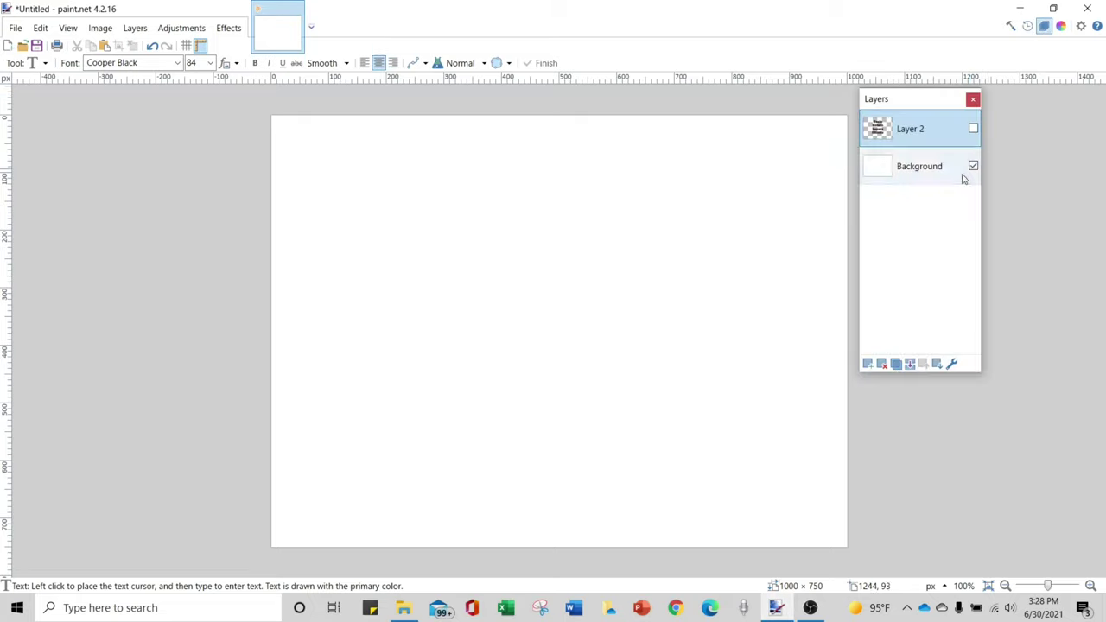
click(973, 128)
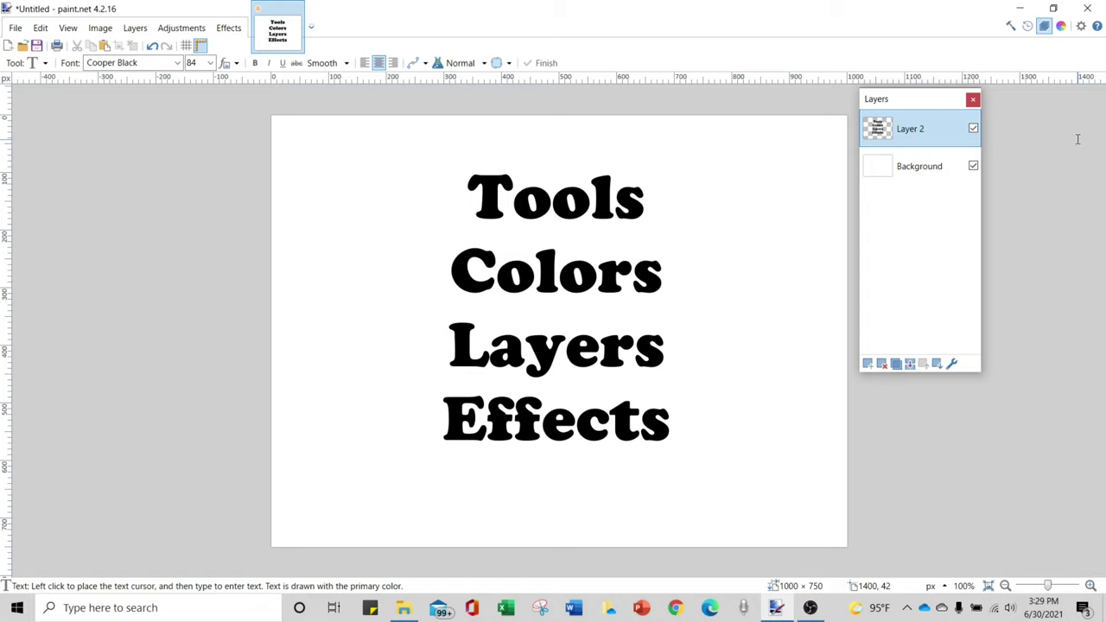
click(974, 128)
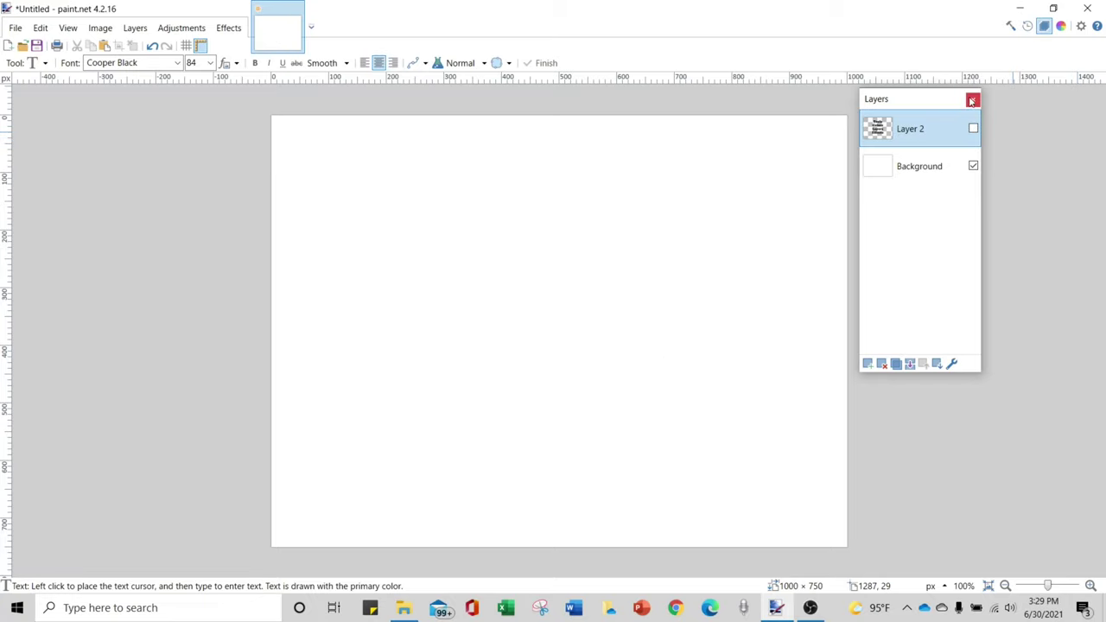
click(970, 100)
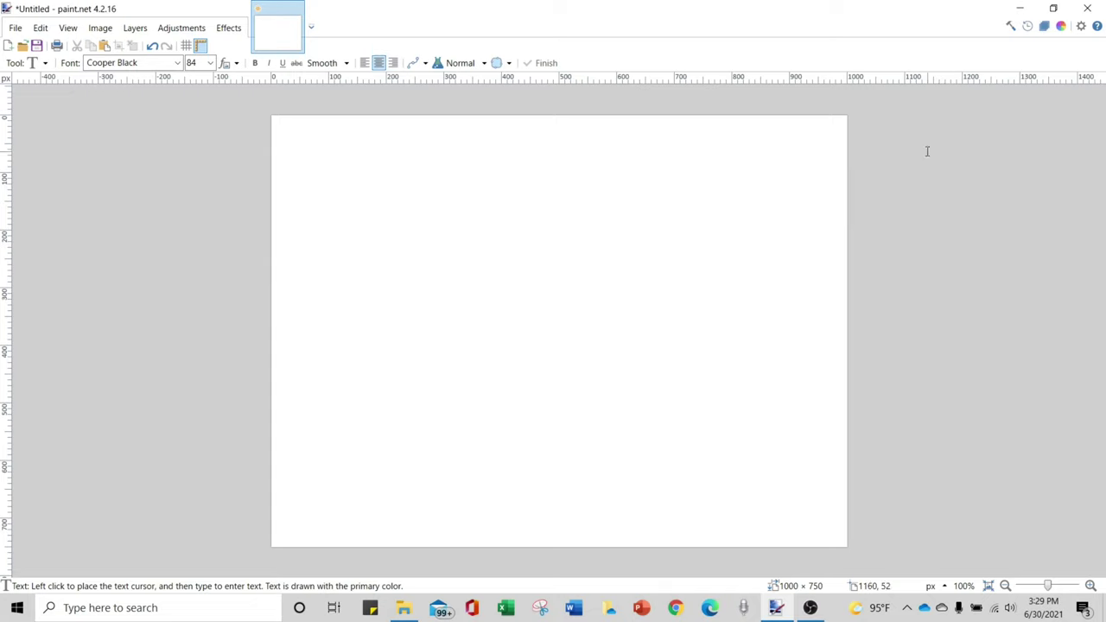
Arrange the Tools and Layers windows beside the canvas and add a new layer above Layer 2.
click(1010, 28)
drag(234, 128, 198, 168)
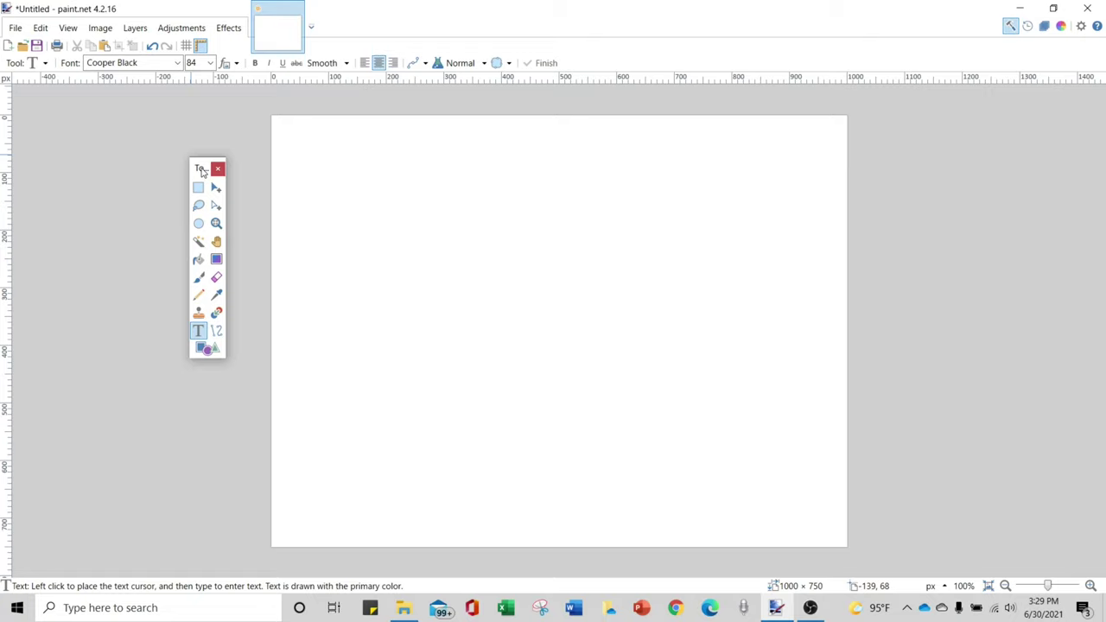
click(198, 295)
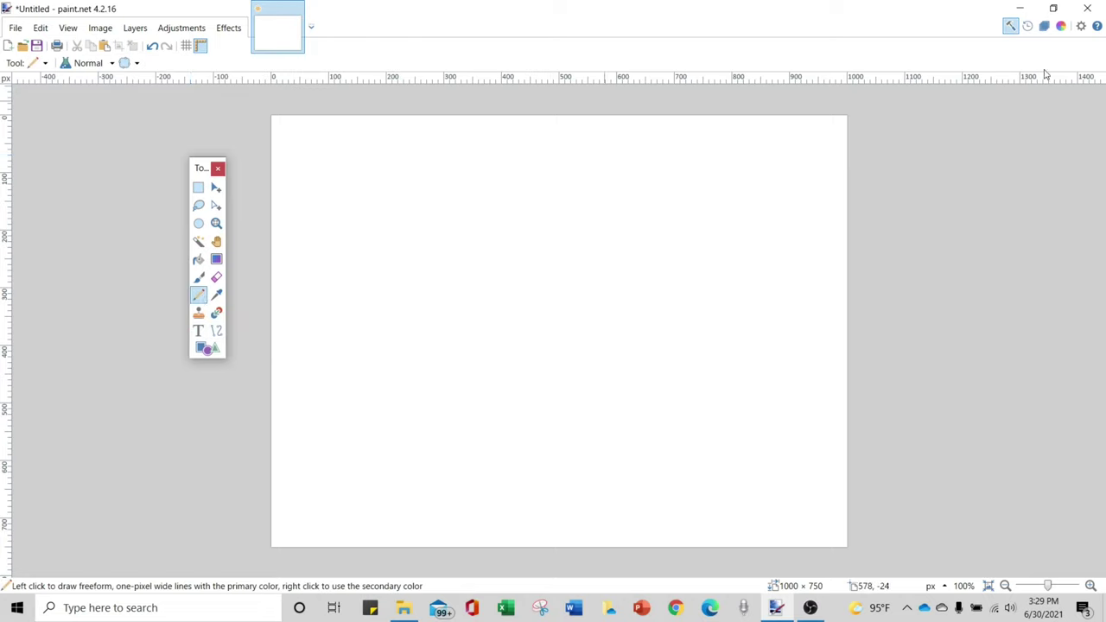
click(1044, 26)
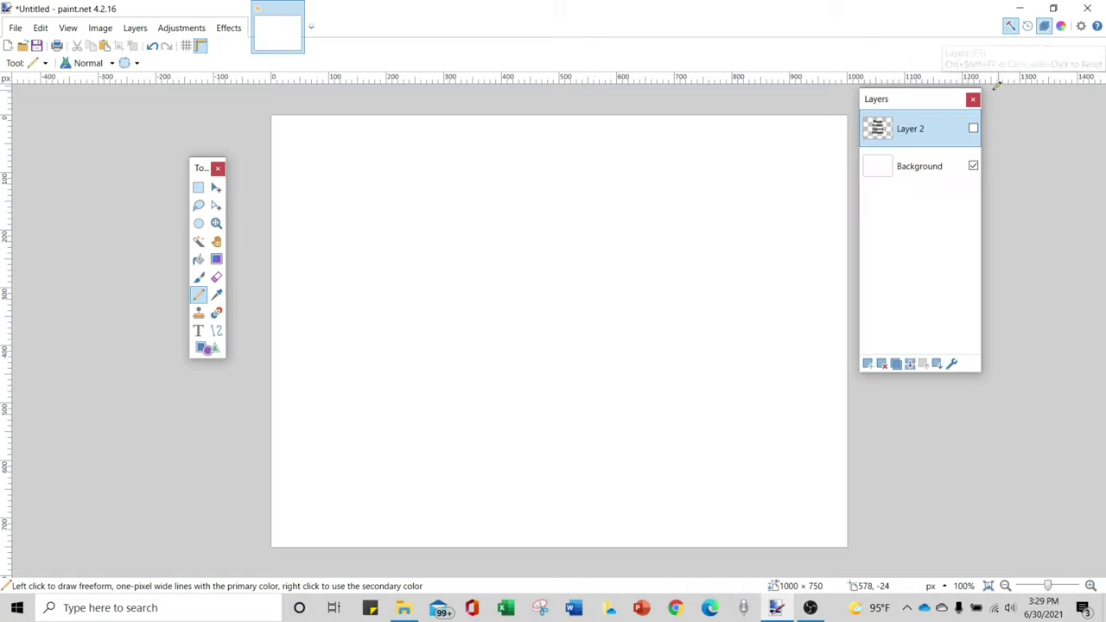
click(867, 364)
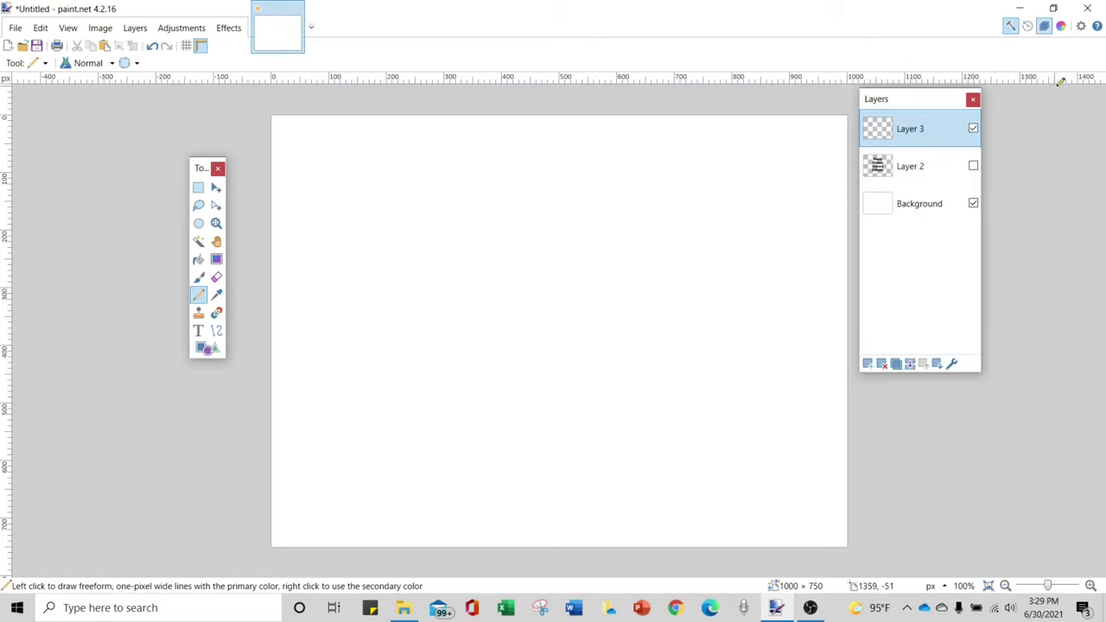
drag(915, 100, 1027, 164)
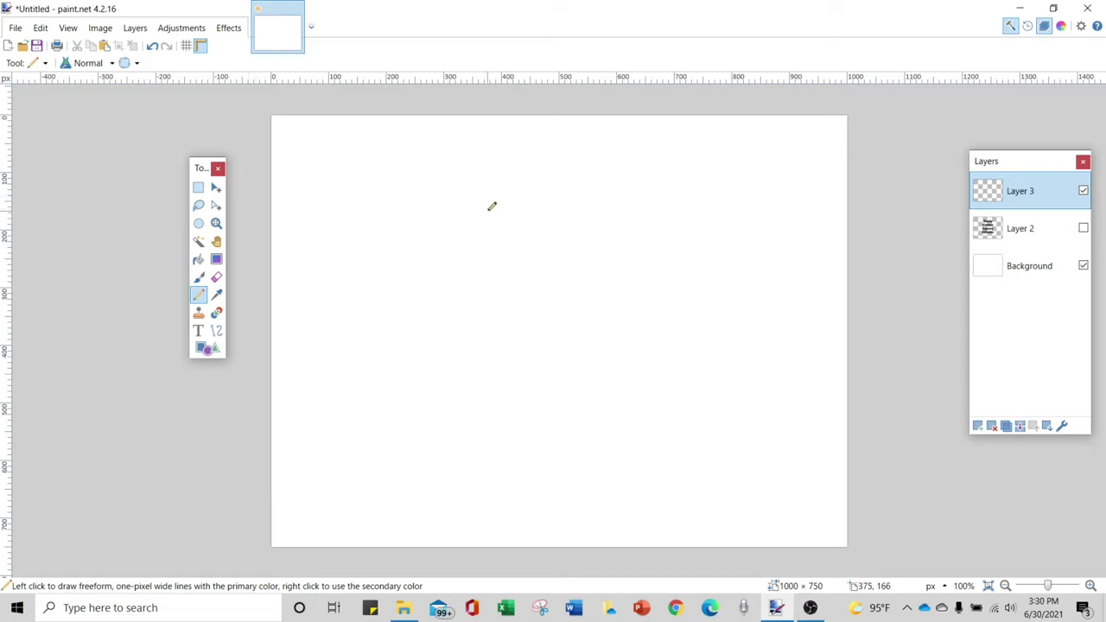
Draw a freehand curl with the Pencil and a similar curl beside it with the Paintbrush at width 2 and 75% hardness.
mouse_move(489, 209)
mouse_down()
mouse_move(441, 256)
mouse_move(457, 272)
mouse_move(481, 261)
mouse_move(466, 261)
mouse_up()
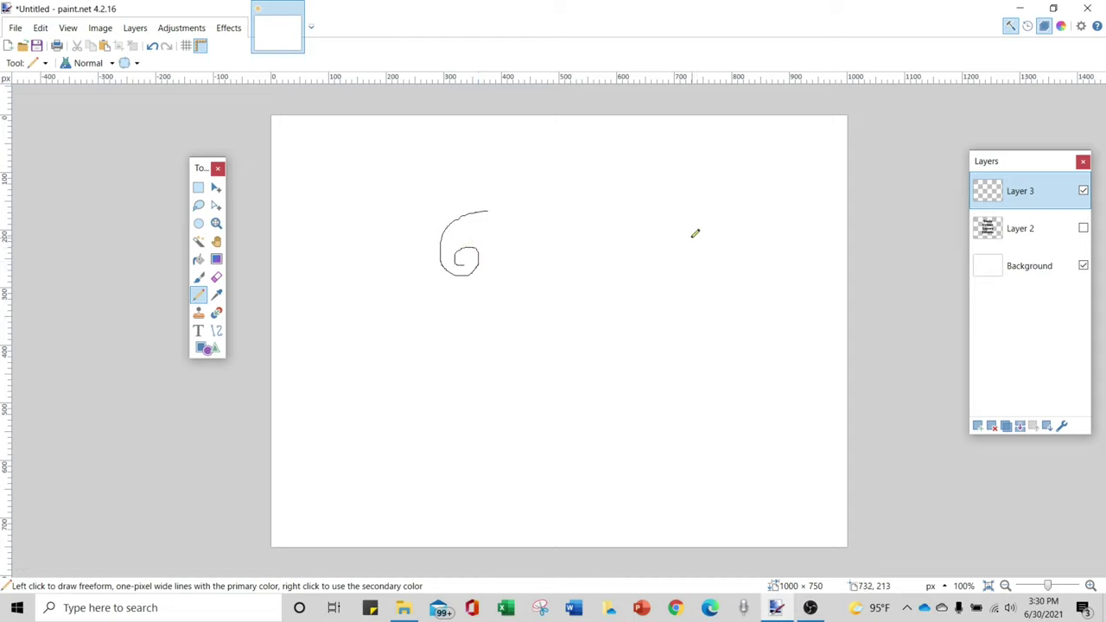
click(198, 280)
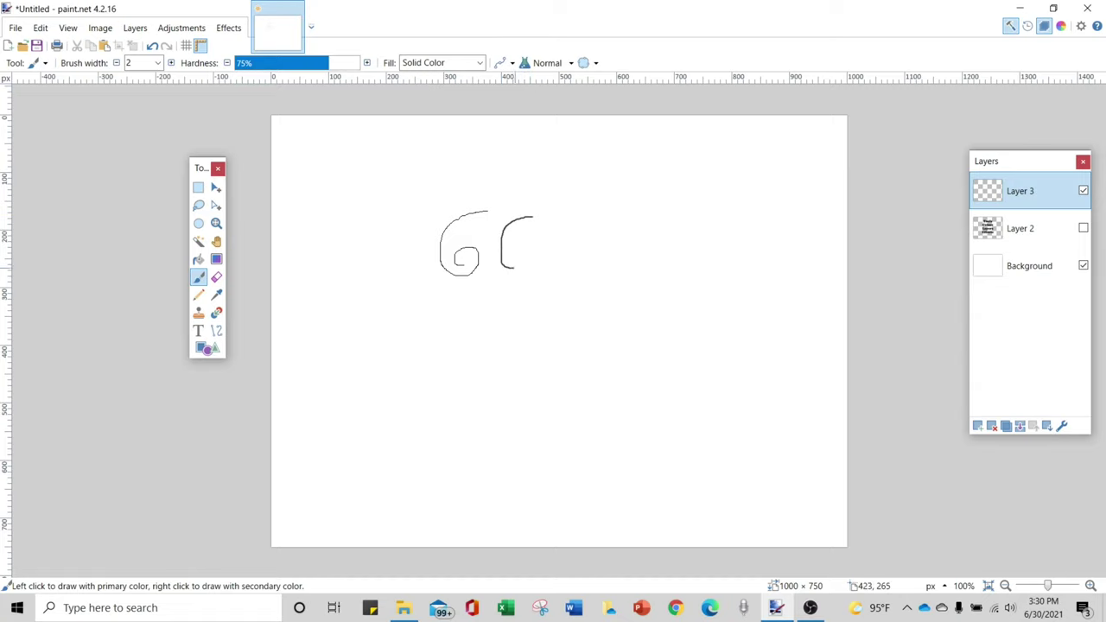
Examine the pencil and brush curls at high magnification to compare the pixels along their edges.
click(215, 223)
drag(472, 193, 492, 227)
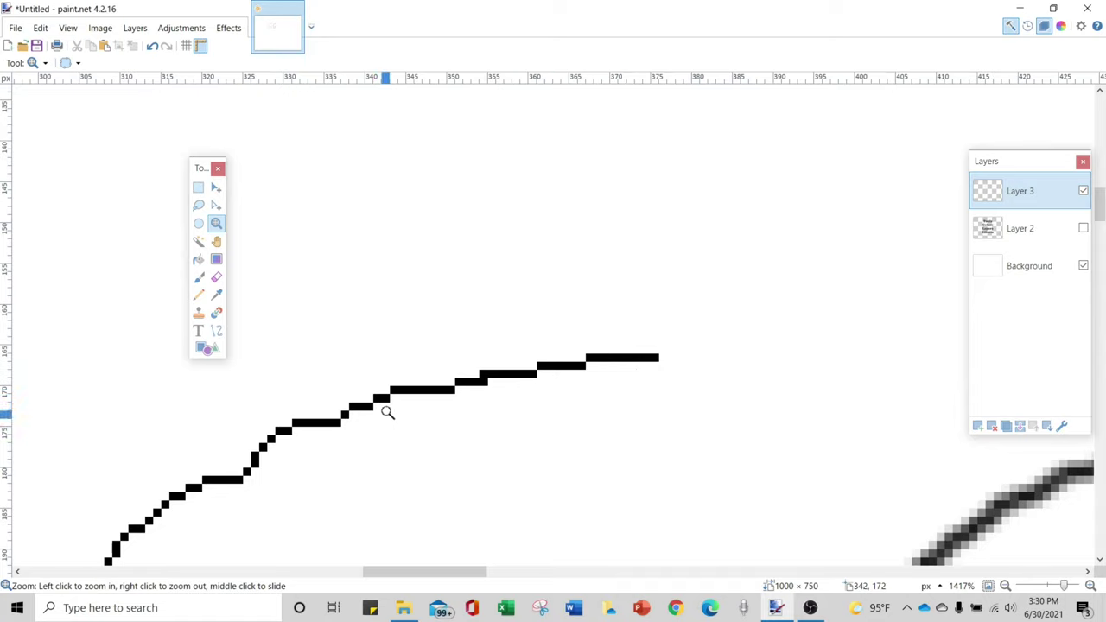
scroll(753, 436, up, 1)
scroll(753, 435, down, 9)
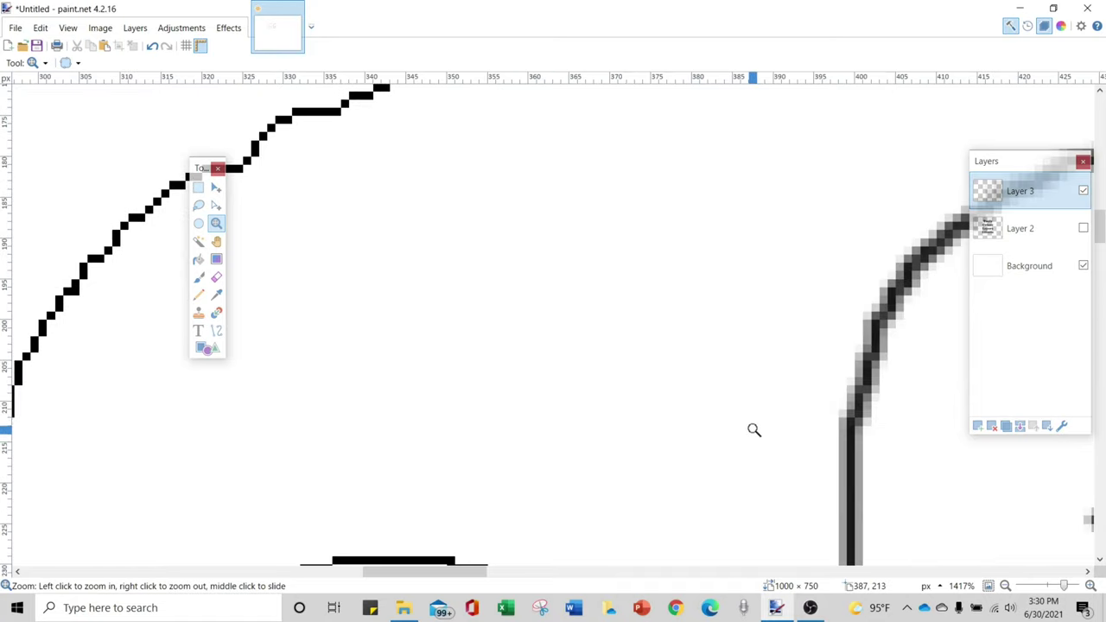
drag(806, 345, 930, 479)
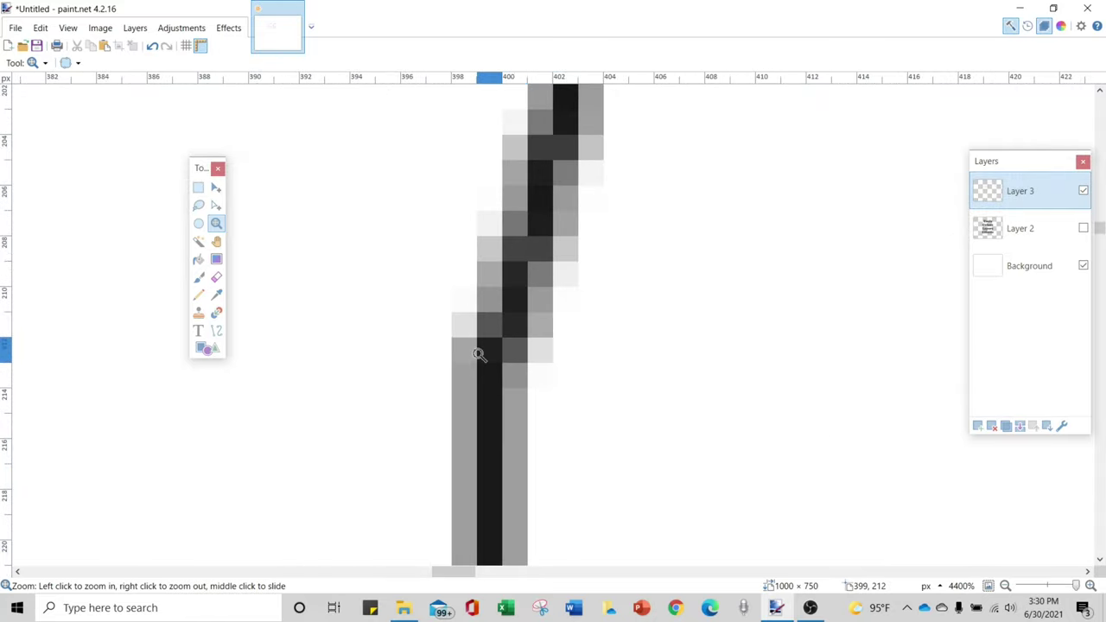
scroll(467, 346, up, 3)
scroll(440, 195, down, 5)
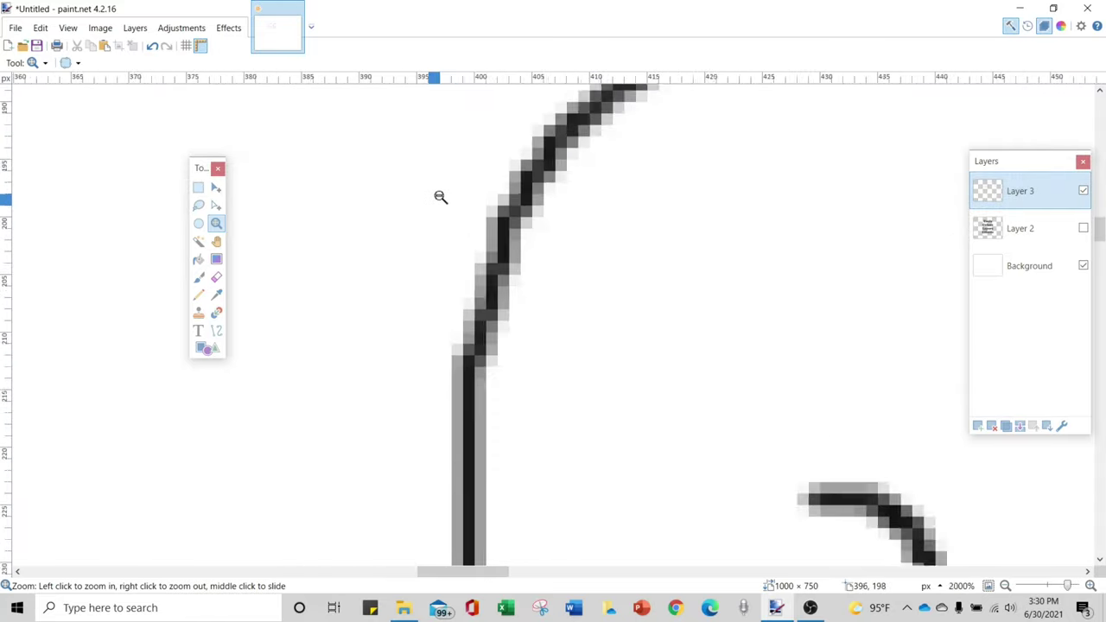
scroll(415, 190, up, 5)
scroll(426, 199, down, 2)
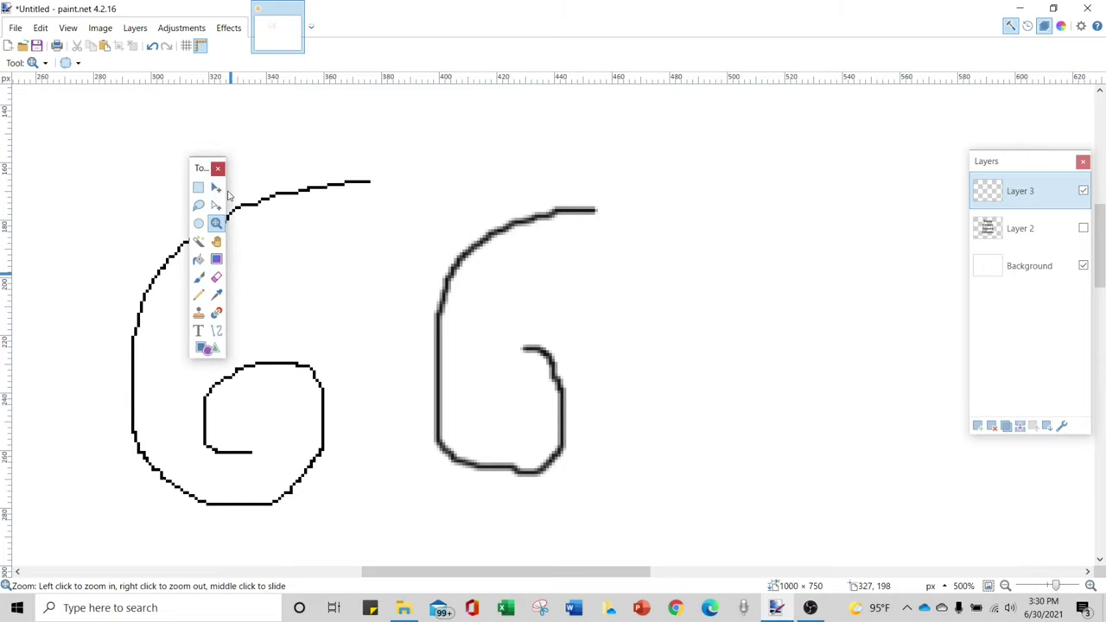
drag(567, 571, 513, 571)
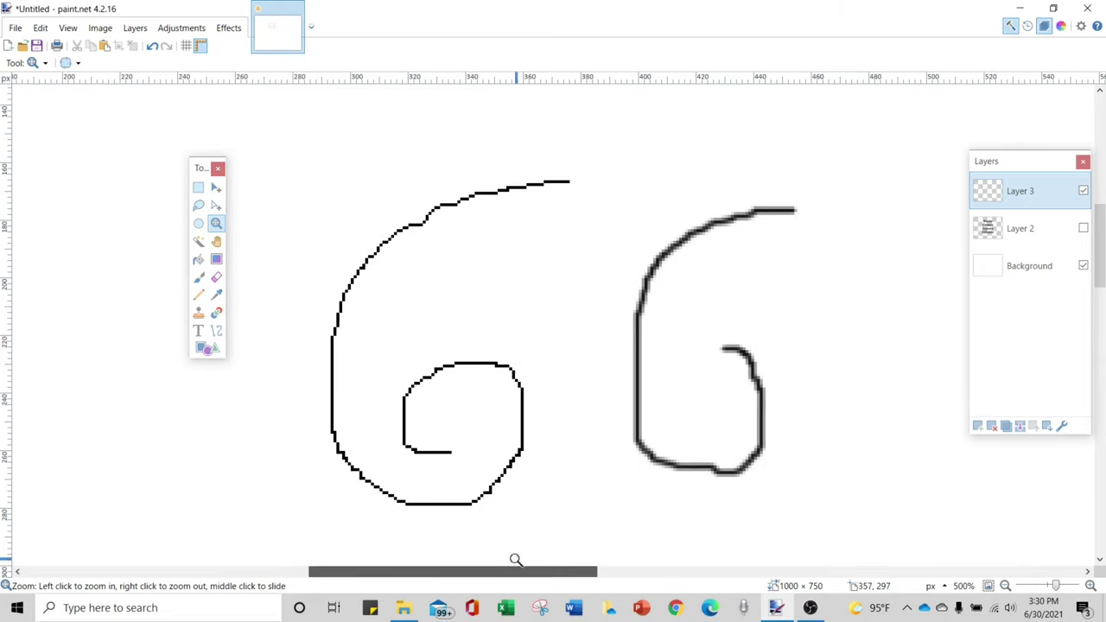
Move the rectangle-selected pencil curl about 4 px up and to the right, and shift only the selection outline onto the brush curl.
click(199, 187)
drag(304, 128, 601, 547)
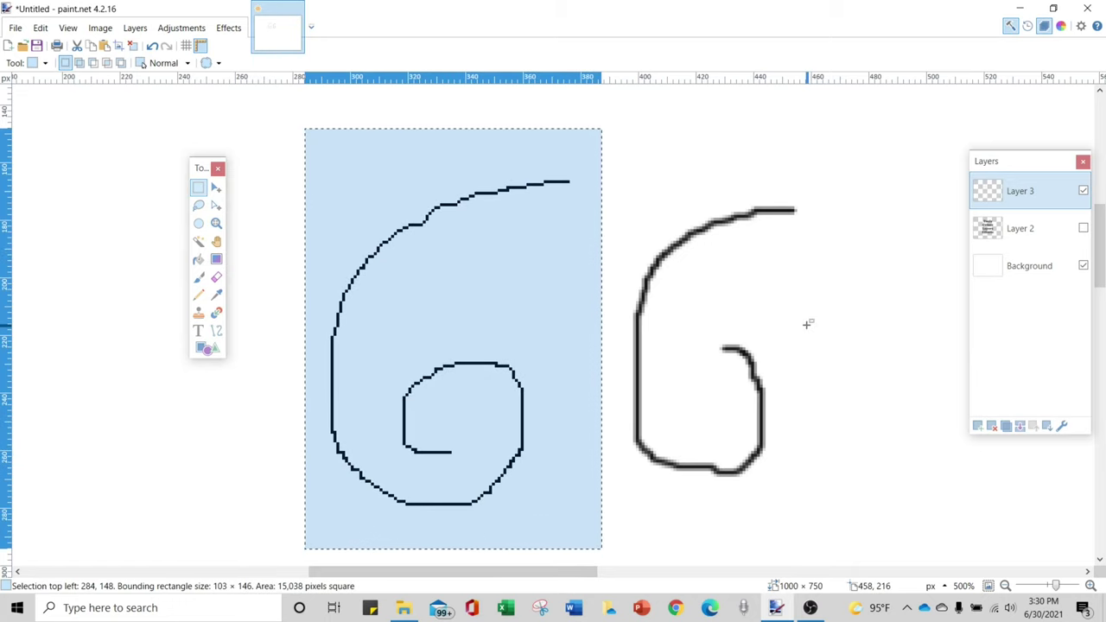
click(216, 189)
drag(340, 187, 362, 176)
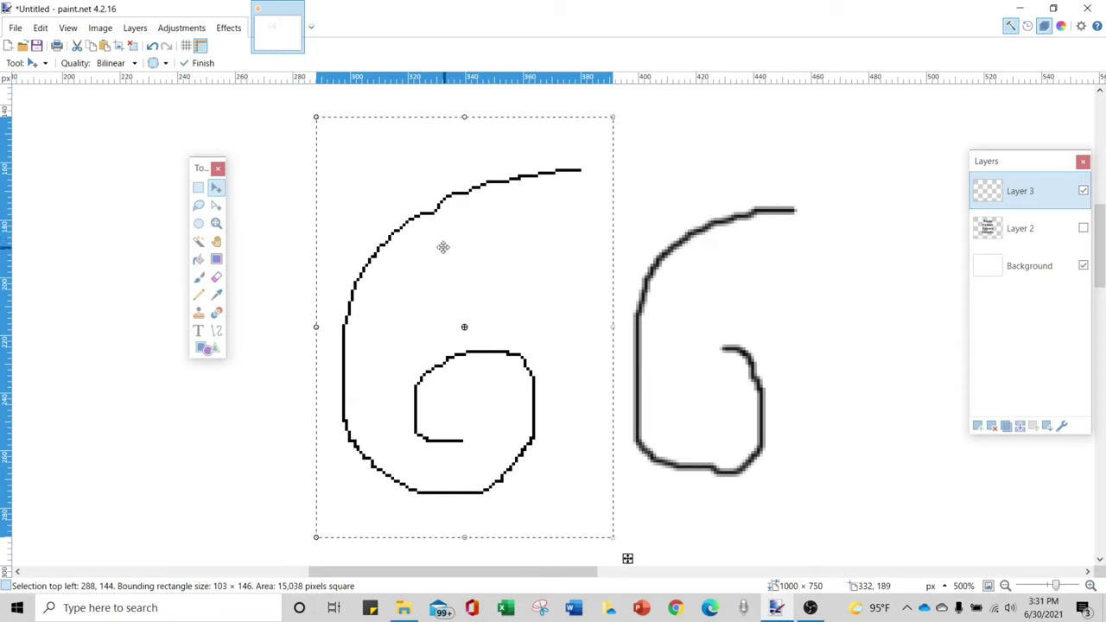
click(216, 205)
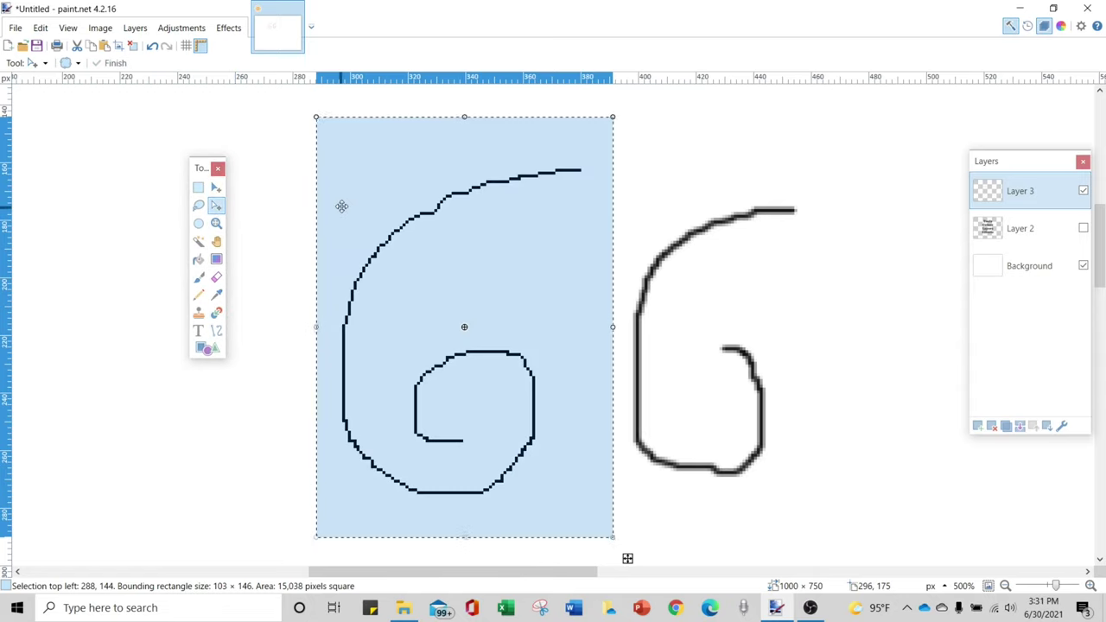
drag(341, 206, 646, 202)
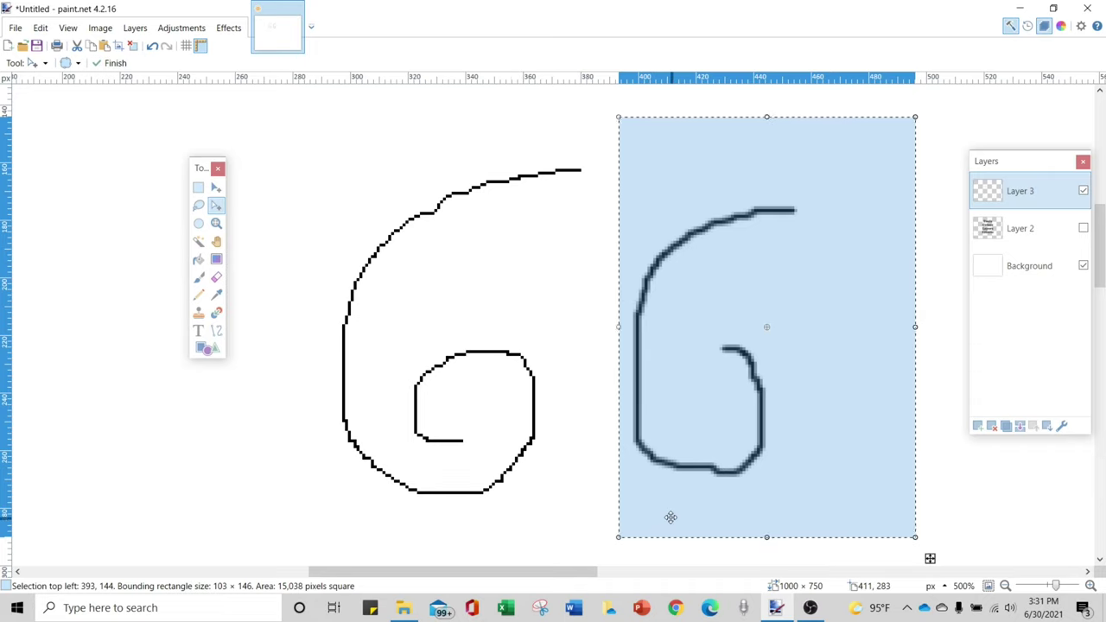
Clear the selection and extend the pencil curl's upper end in an arch over the brush curl with the Pencil.
click(198, 205)
click(264, 222)
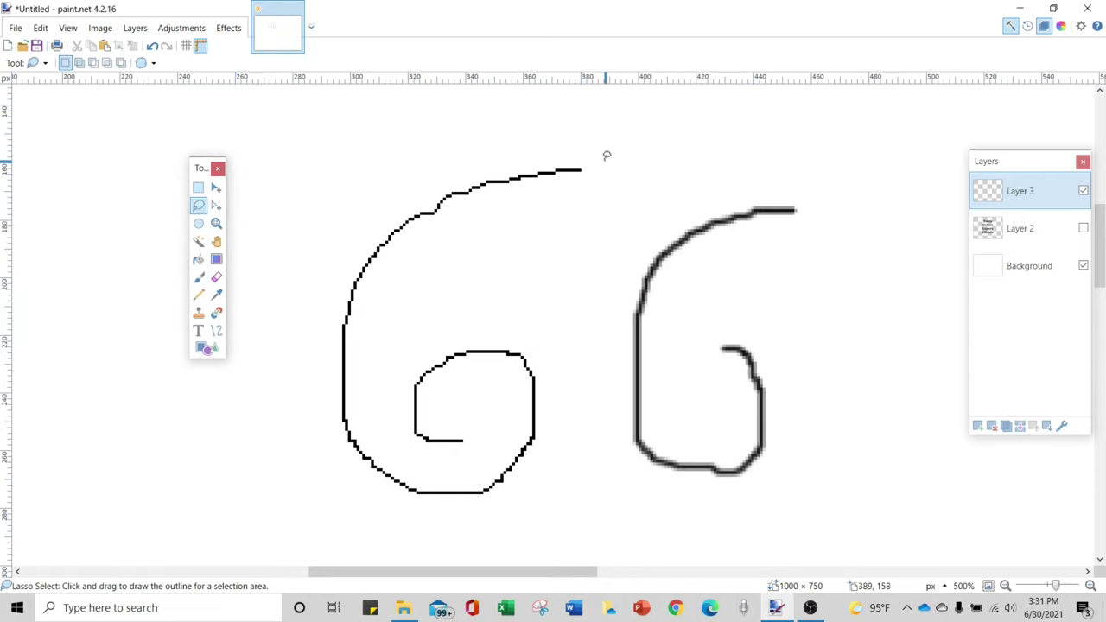
click(197, 294)
mouse_move(581, 170)
mouse_down()
mouse_move(797, 135)
mouse_move(835, 151)
mouse_move(857, 186)
mouse_move(846, 230)
mouse_move(803, 251)
mouse_up()
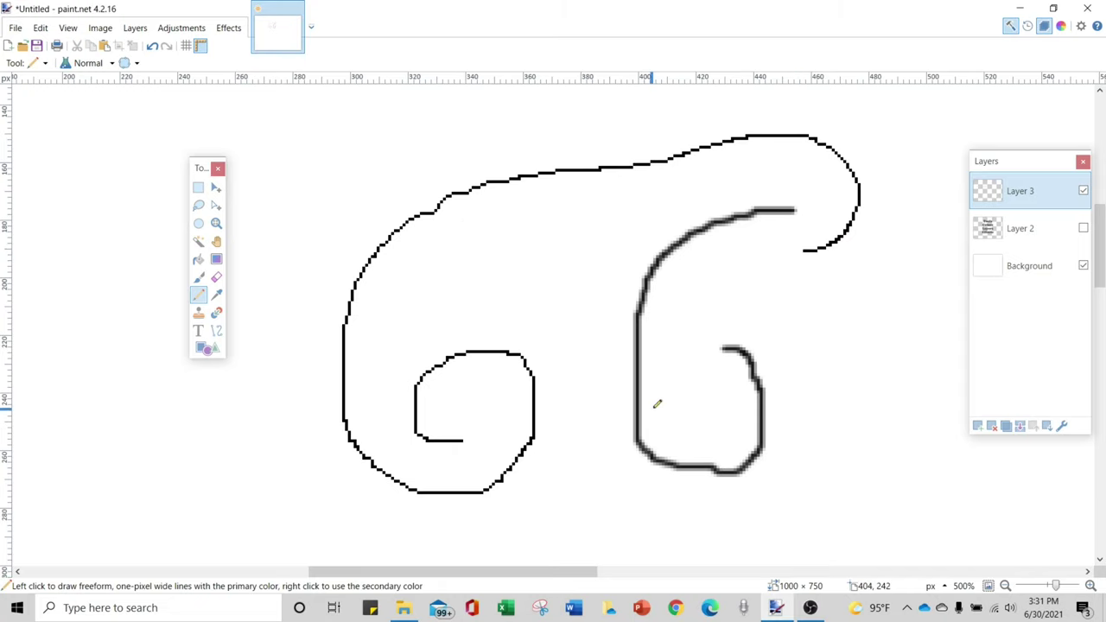
Try a rectangular selection of about 194 × 74 px across the upper part of the extended pencil line.
click(199, 188)
mouse_move(317, 116)
mouse_down()
mouse_move(440, 178)
mouse_move(908, 493)
mouse_move(827, 204)
mouse_move(938, 301)
mouse_move(921, 444)
mouse_move(968, 305)
mouse_move(950, 304)
mouse_move(938, 261)
mouse_up()
scroll(717, 281, up, 1)
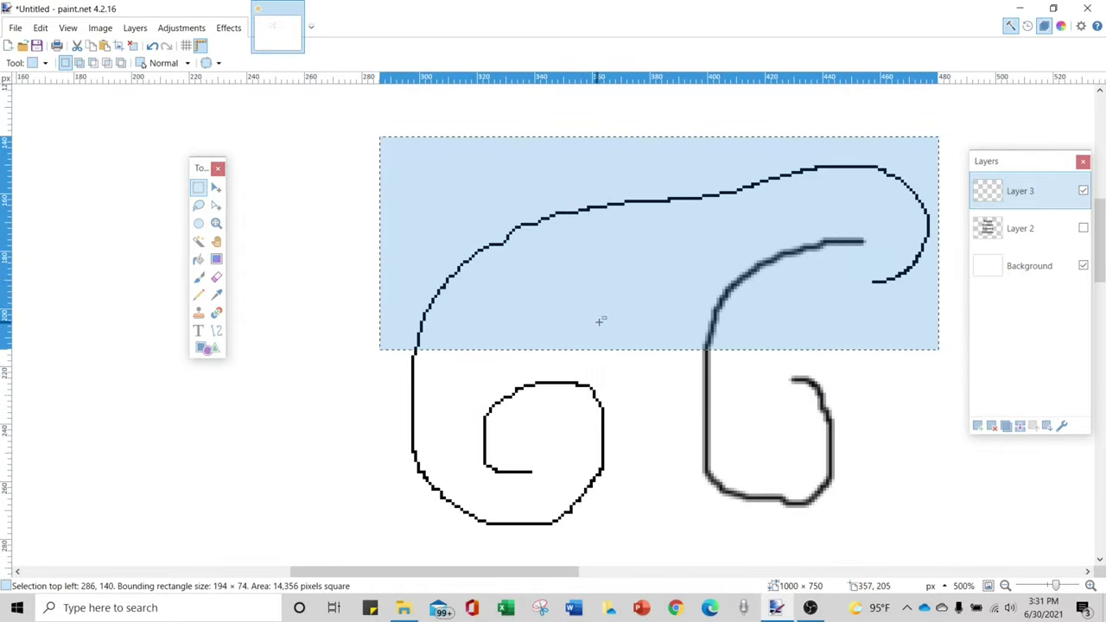
Lasso the whole pencil line without the brush curl and move its pixels slightly up and to the right.
click(199, 205)
mouse_move(458, 241)
mouse_down()
mouse_move(384, 316)
mouse_move(386, 432)
mouse_move(411, 489)
mouse_move(459, 544)
mouse_move(535, 551)
mouse_move(579, 543)
mouse_move(621, 509)
mouse_move(661, 438)
mouse_move(653, 335)
mouse_move(673, 271)
mouse_move(799, 211)
mouse_move(871, 212)
mouse_move(894, 237)
mouse_move(855, 278)
mouse_move(871, 310)
mouse_move(949, 273)
mouse_move(953, 216)
mouse_move(909, 148)
mouse_move(844, 128)
mouse_move(452, 207)
mouse_up()
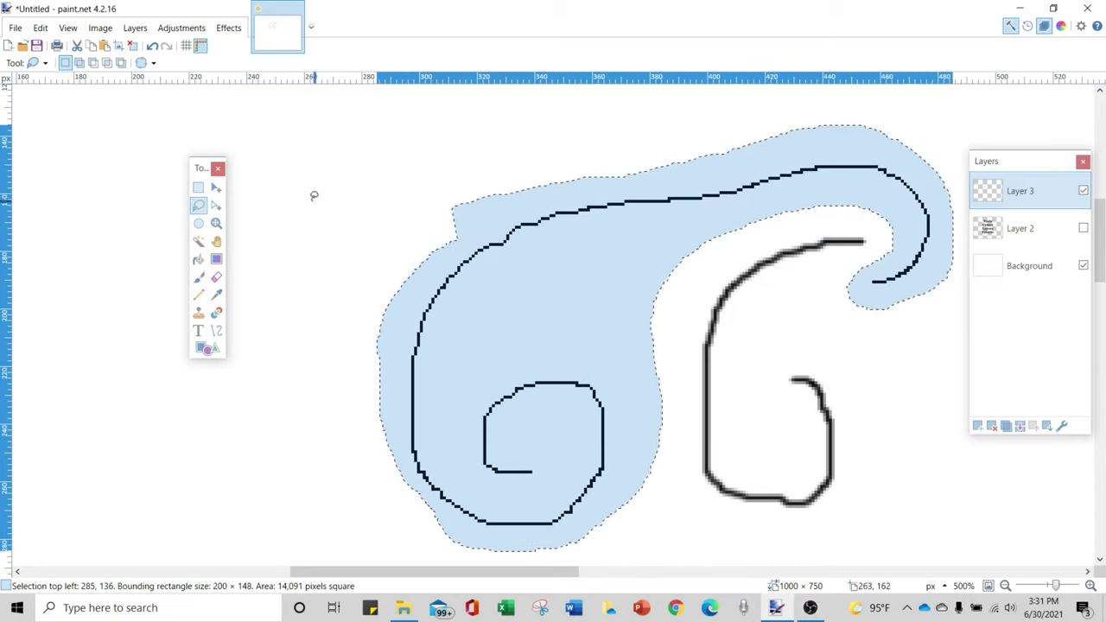
key(m)
drag(482, 297, 595, 277)
key(m)
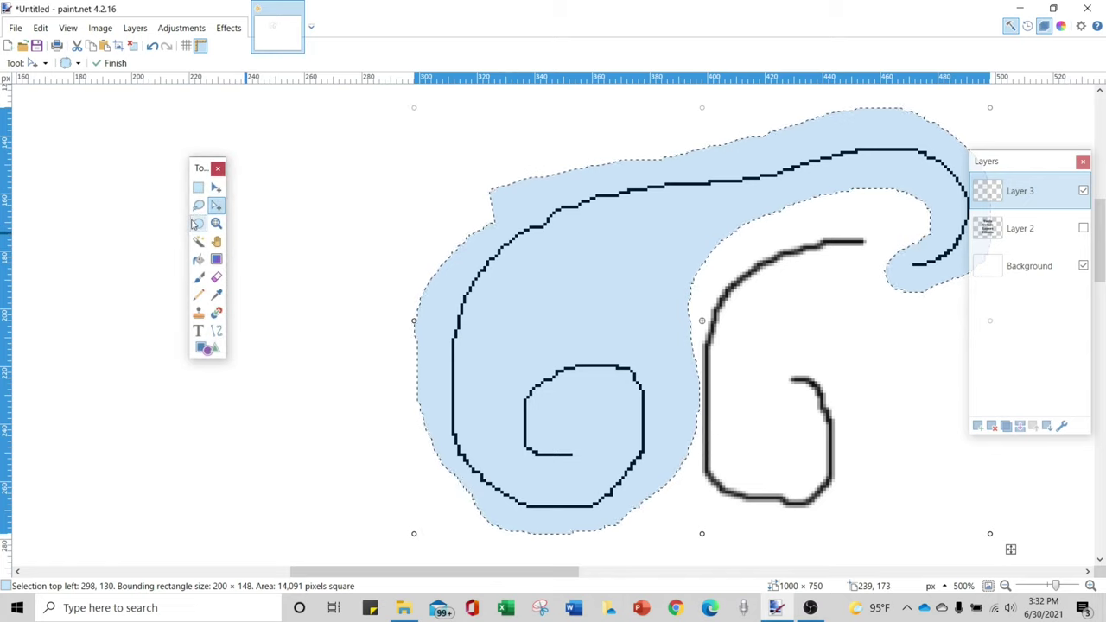
Draw an elliptical selection of about 150 × 231 px around the pencil curl.
click(198, 223)
mouse_move(290, 126)
mouse_down()
mouse_move(647, 469)
mouse_move(671, 559)
mouse_move(717, 559)
mouse_up()
scroll(527, 358, up, 3)
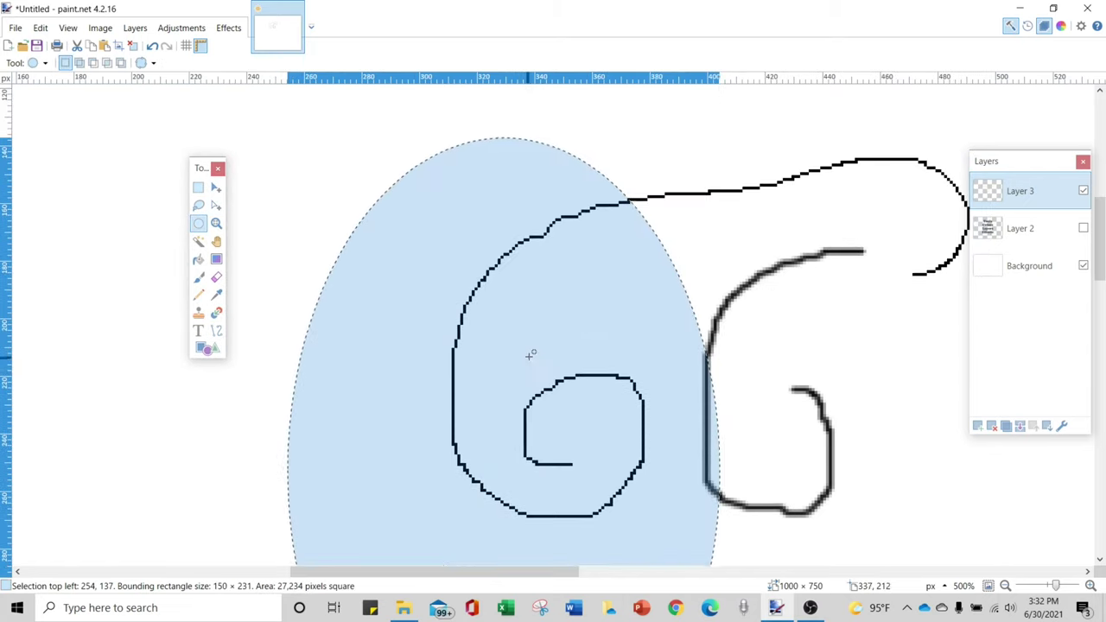
Clear the selection and paint an irregular closed outline above the pencil curl with the Paintbrush at width 2 and 75% hardness.
click(484, 229)
scroll(488, 227, down, 1)
scroll(490, 226, up, 3)
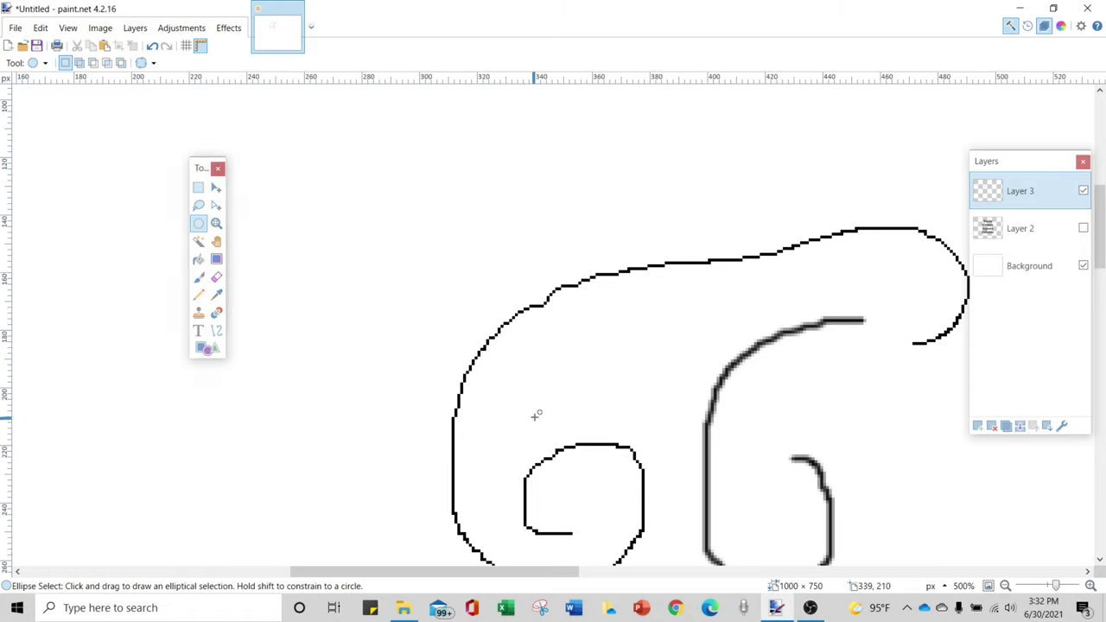
click(200, 280)
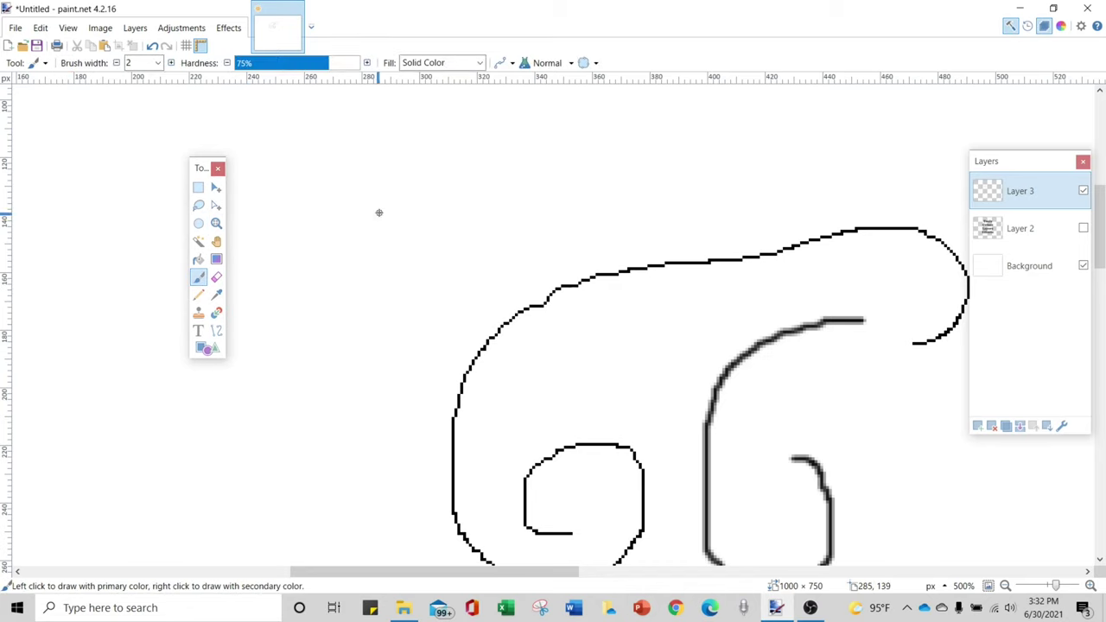
mouse_move(421, 231)
mouse_down()
mouse_move(362, 130)
mouse_move(361, 277)
mouse_move(290, 376)
mouse_move(317, 435)
mouse_move(355, 357)
mouse_move(374, 363)
mouse_move(399, 342)
mouse_move(420, 285)
mouse_move(464, 277)
mouse_move(508, 233)
mouse_move(604, 173)
mouse_move(496, 179)
mouse_move(500, 147)
mouse_move(464, 149)
mouse_move(470, 193)
mouse_move(442, 182)
mouse_move(415, 230)
mouse_up()
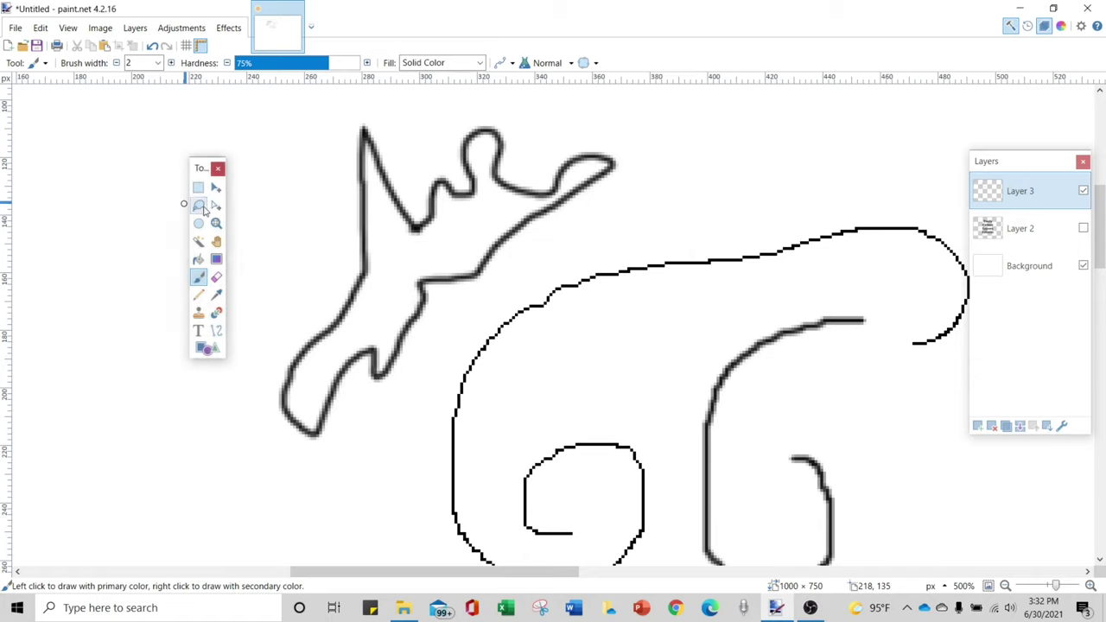
Try tracing the irregular shape's edge with the Lasso Select tool, and clear the selection.
click(198, 207)
mouse_move(361, 140)
mouse_down()
mouse_move(360, 278)
mouse_move(320, 334)
mouse_move(299, 386)
mouse_move(304, 406)
mouse_move(324, 332)
mouse_move(339, 322)
mouse_move(373, 354)
mouse_move(381, 288)
mouse_up()
click(244, 202)
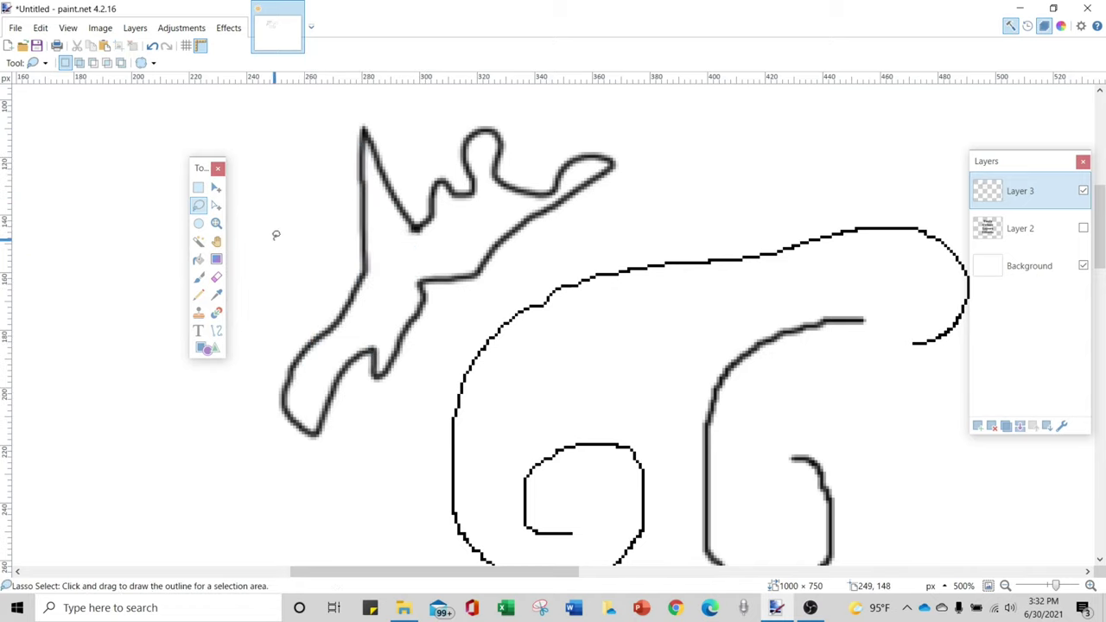
Select the irregular shape's interior with the Magic Wand at 50% tolerance, and try moving its pixels and its selection outline.
click(198, 245)
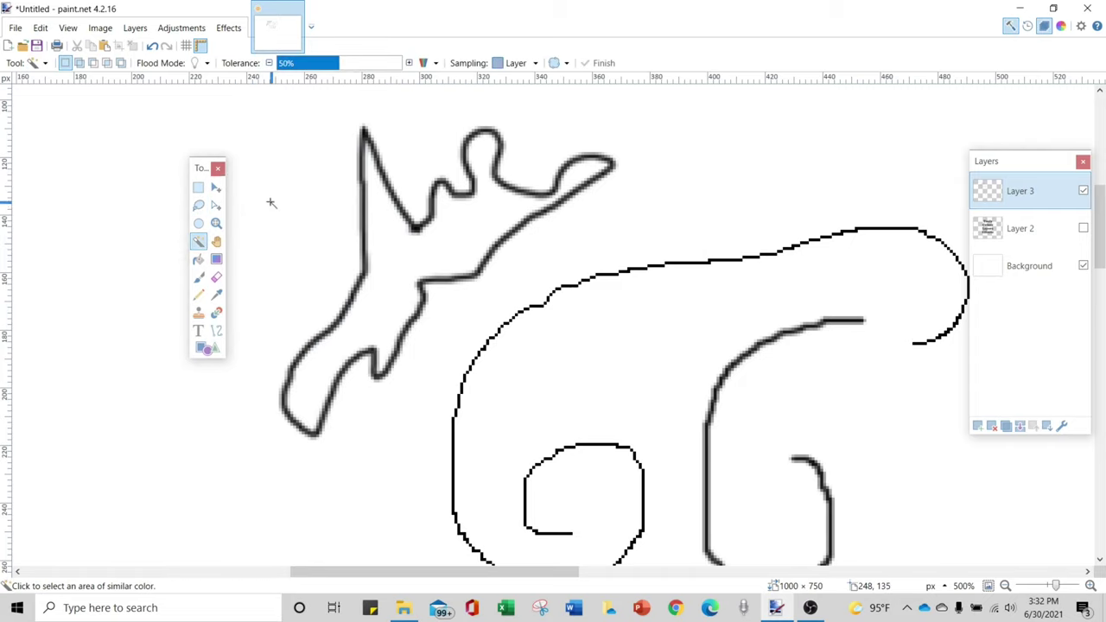
click(380, 231)
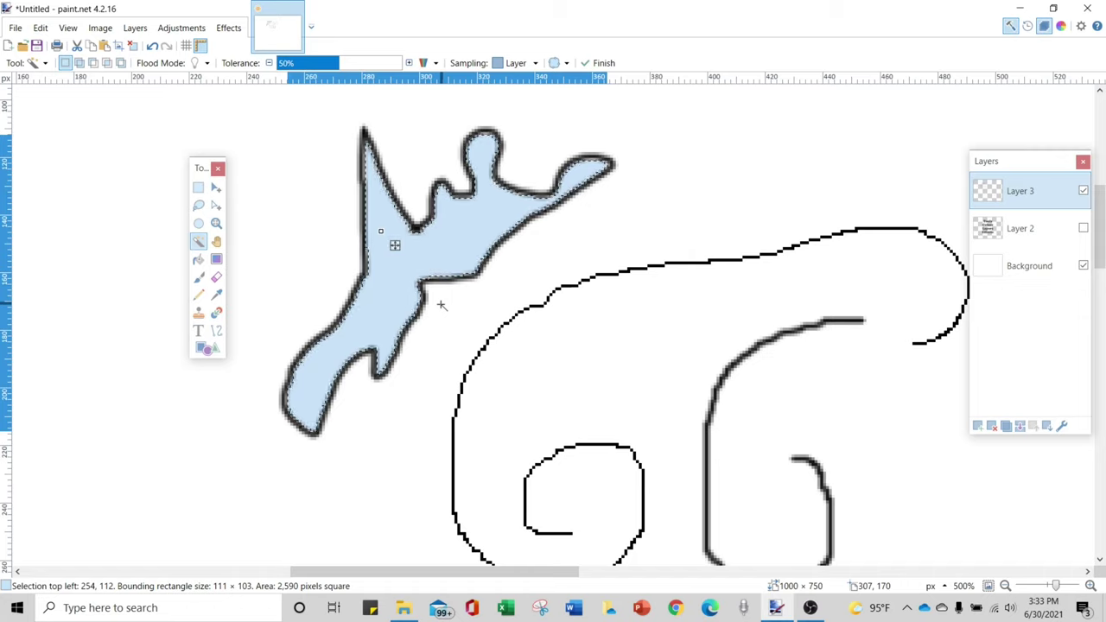
click(216, 188)
mouse_move(395, 221)
mouse_down()
mouse_move(316, 226)
mouse_move(397, 217)
mouse_move(410, 263)
mouse_move(272, 237)
mouse_move(359, 250)
mouse_move(436, 242)
mouse_up()
click(216, 205)
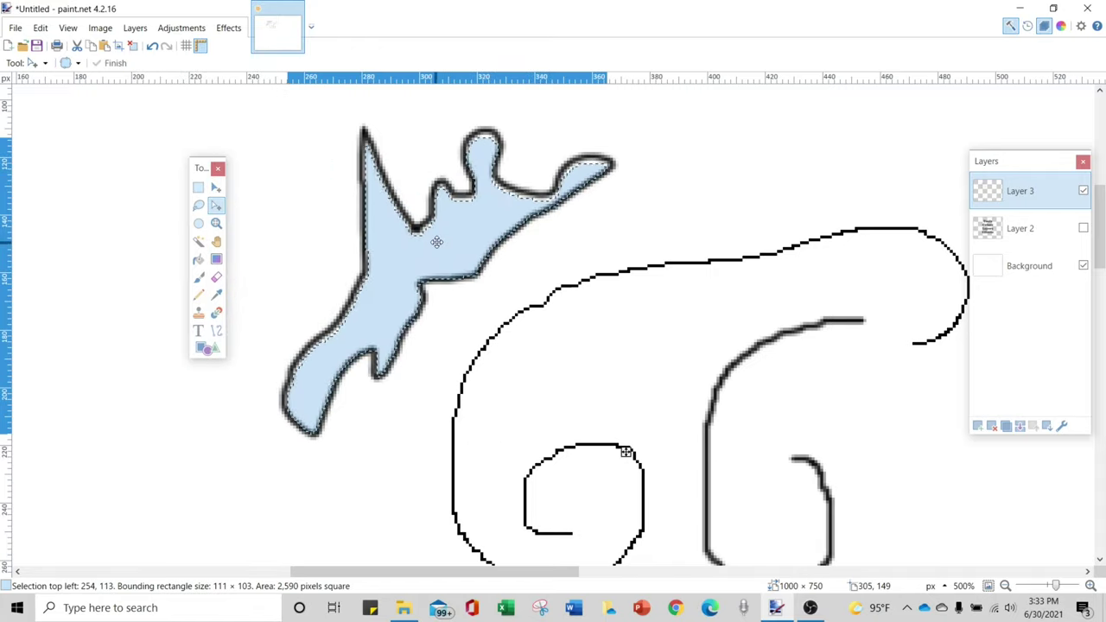
drag(436, 241, 435, 239)
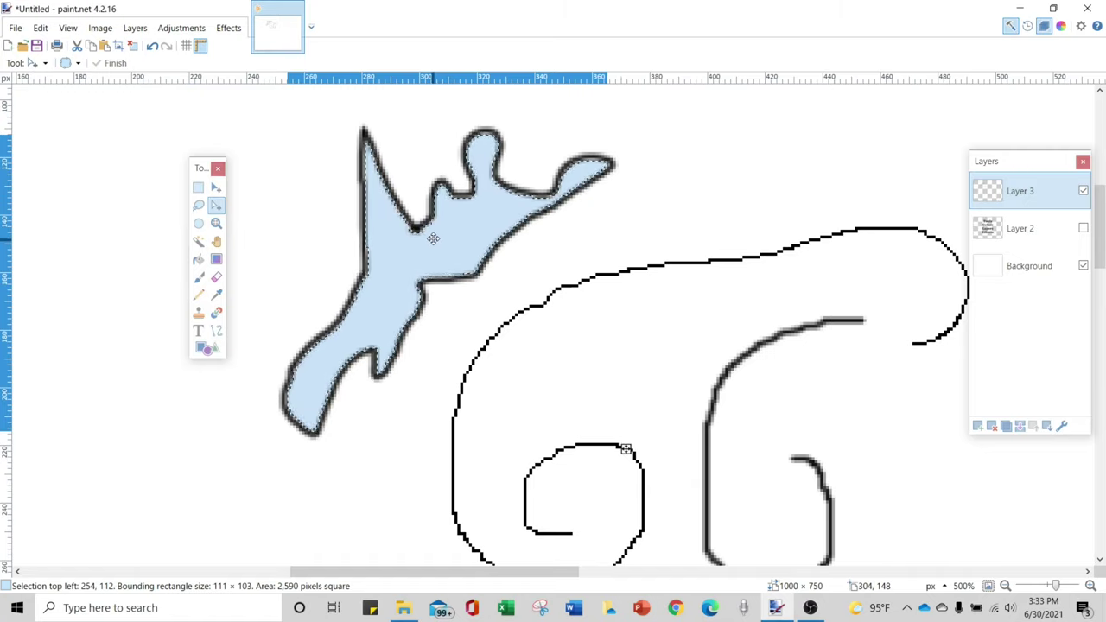
Examine the irregular shape at different magnifications with the Zoom tool.
mouse_move(433, 238)
mouse_down()
mouse_move(169, 257)
mouse_move(118, 234)
mouse_move(169, 275)
mouse_move(311, 288)
mouse_move(435, 237)
mouse_up()
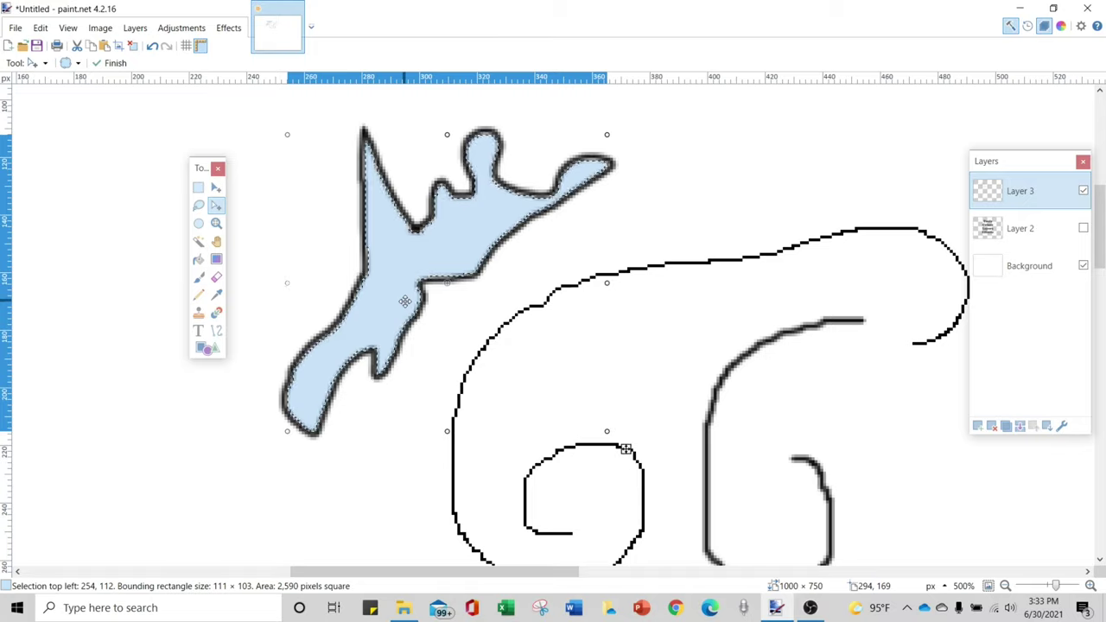
click(215, 224)
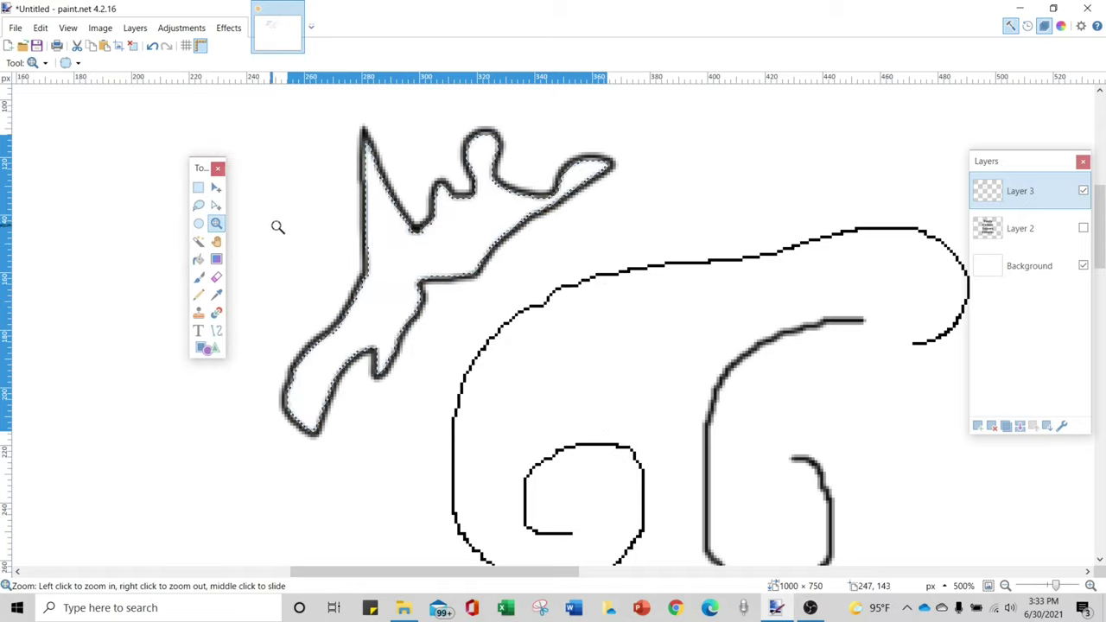
click(410, 249)
right_click(410, 249)
right_click(411, 247)
right_click(408, 242)
right_click(429, 246)
click(427, 243)
click(425, 240)
click(425, 240)
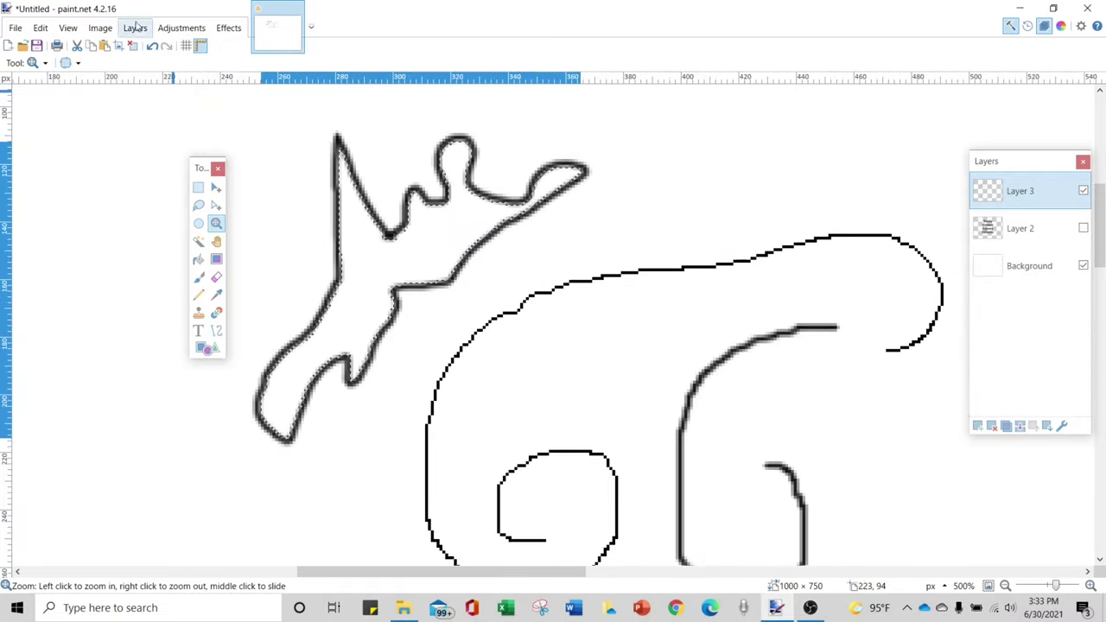
right_click(466, 235)
click(460, 235)
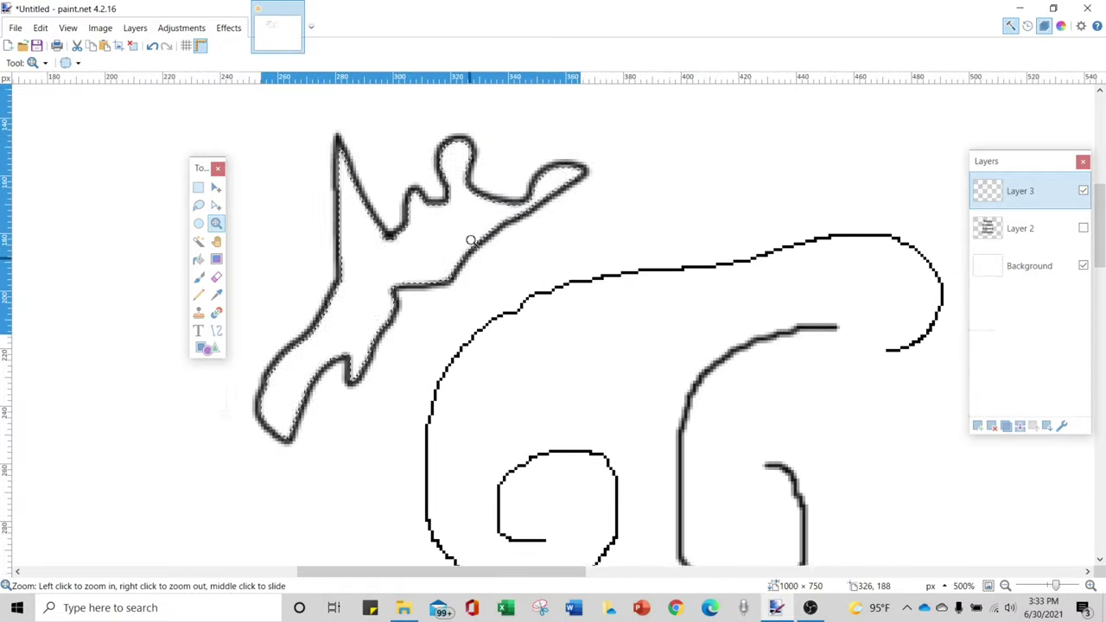
scroll(432, 238, up, 2)
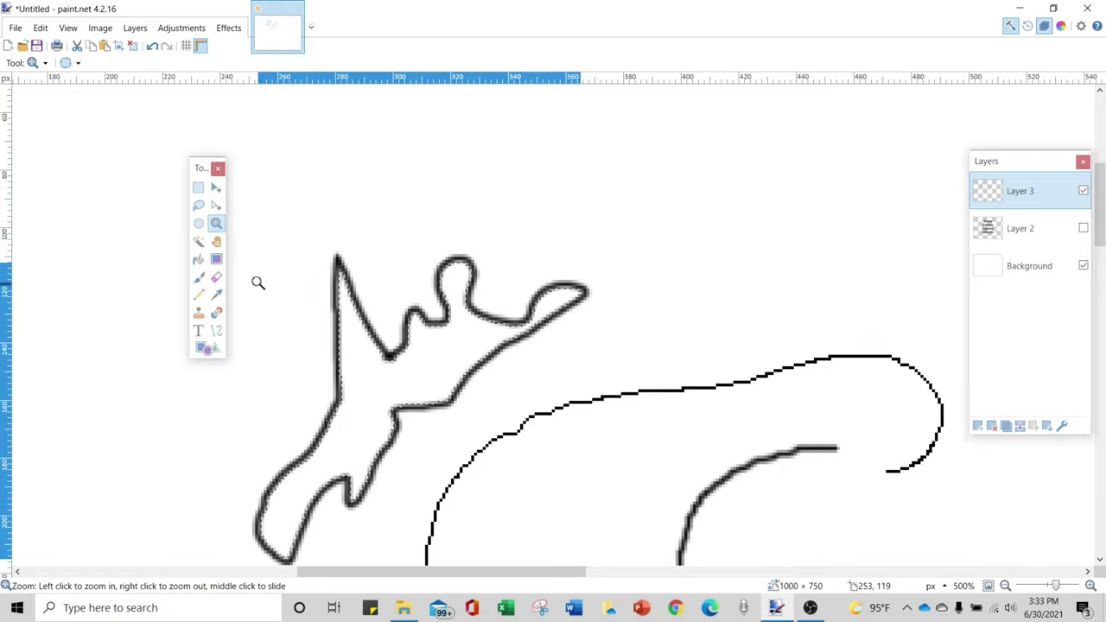
Pan the magnified canvas around the irregular shape with the Pan tool.
click(216, 241)
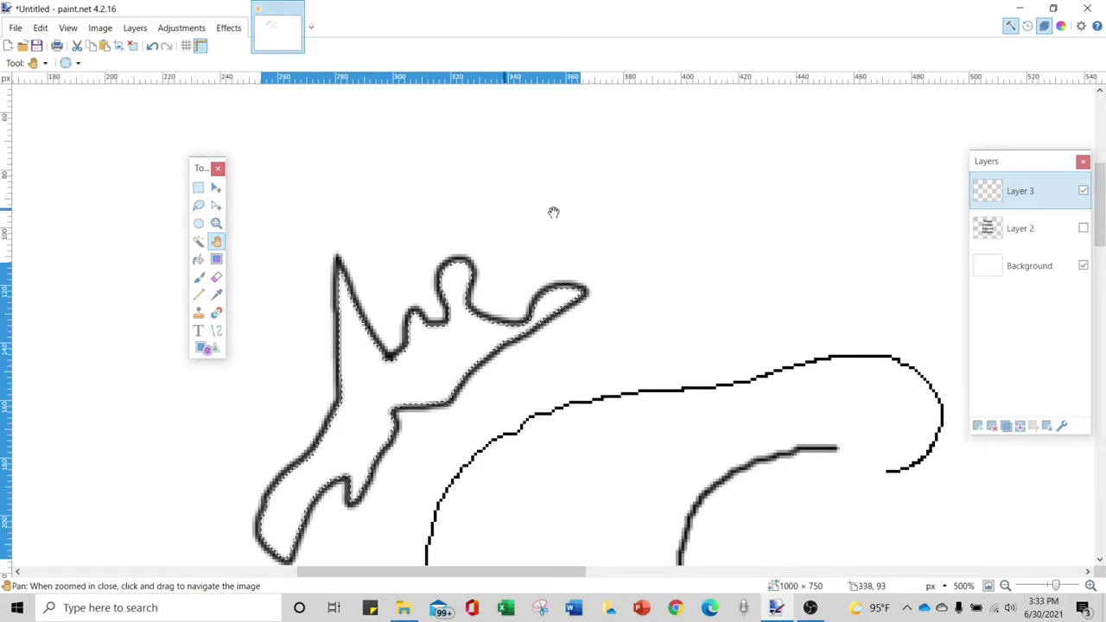
mouse_move(410, 335)
mouse_down()
mouse_move(798, 313)
mouse_move(196, 173)
mouse_move(503, 113)
mouse_move(496, 262)
mouse_move(708, 449)
mouse_move(400, 461)
mouse_move(510, 362)
mouse_up()
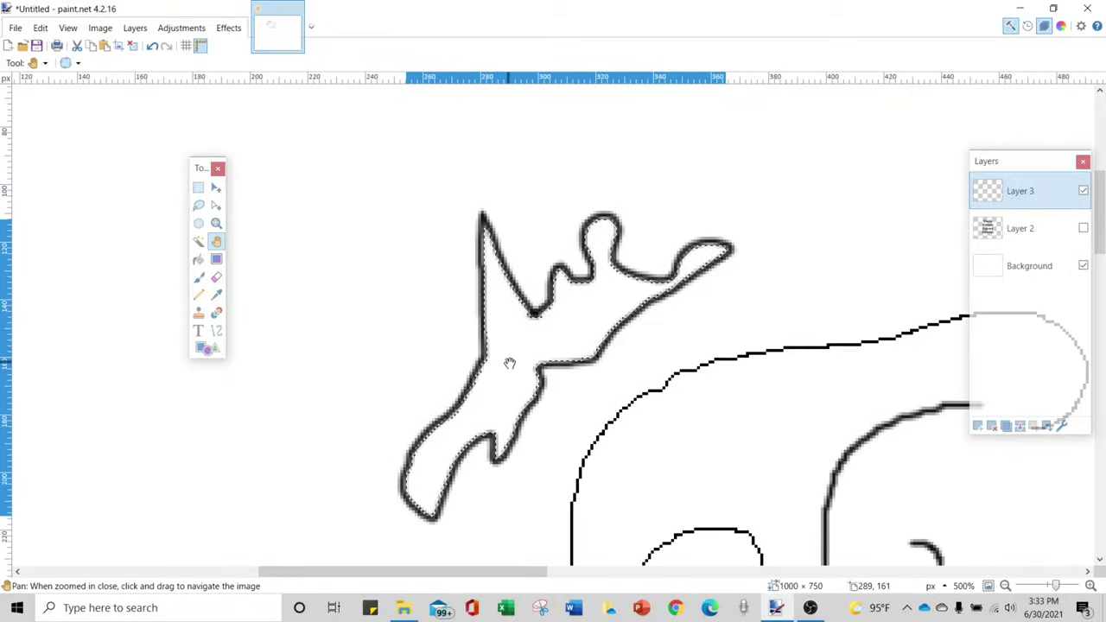
drag(443, 430, 363, 327)
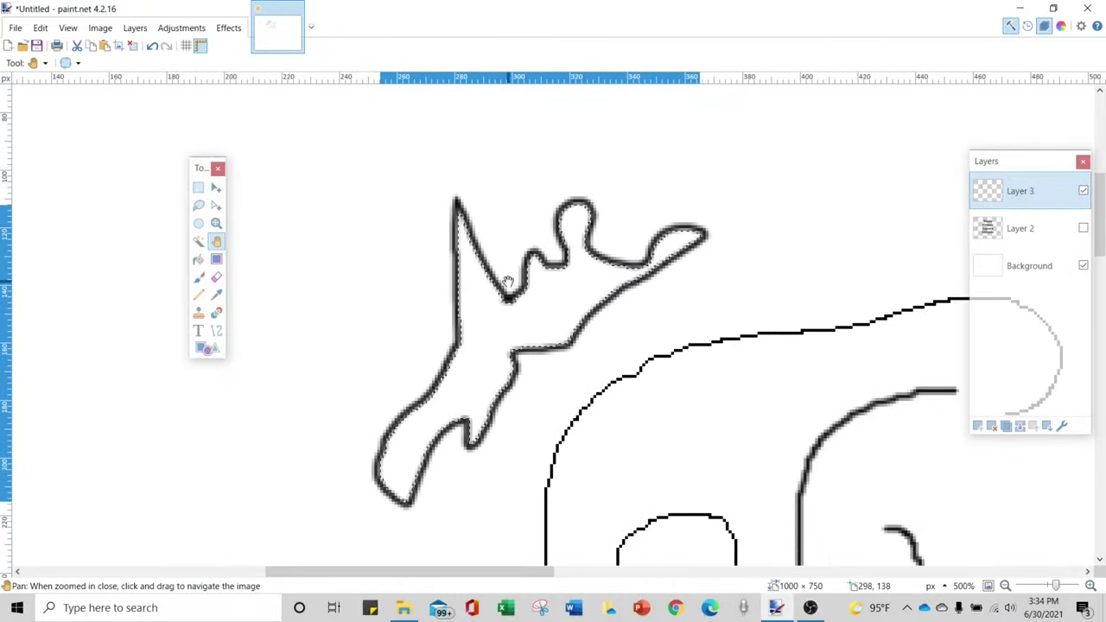
Fill the selected irregular shape with solid red using the Paint Bucket at 50% tolerance.
click(198, 262)
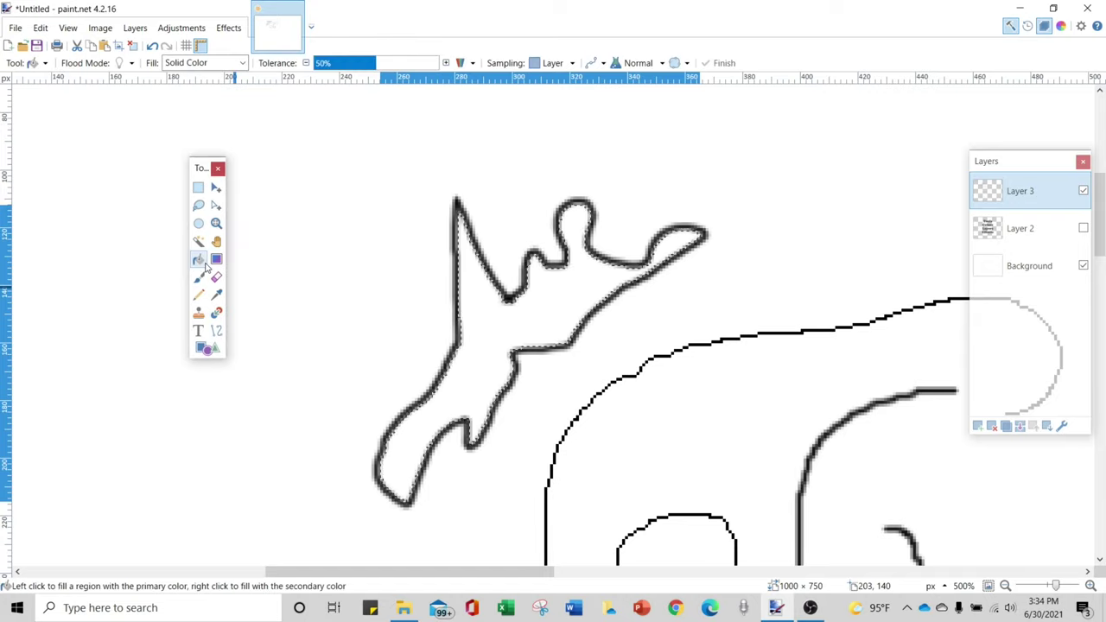
click(1061, 31)
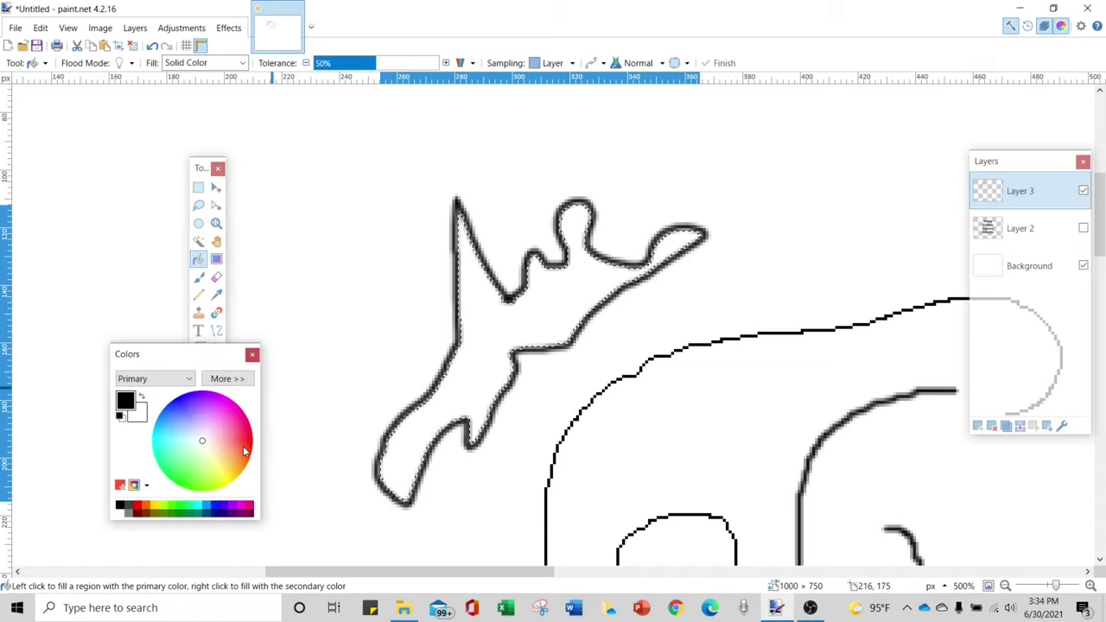
click(242, 446)
click(251, 354)
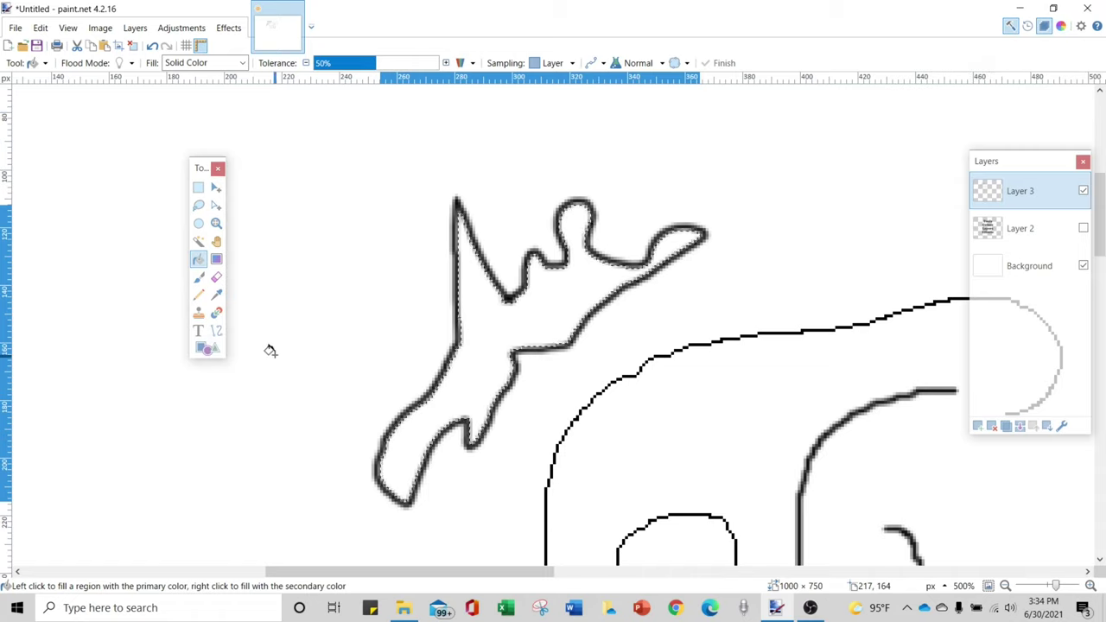
click(513, 330)
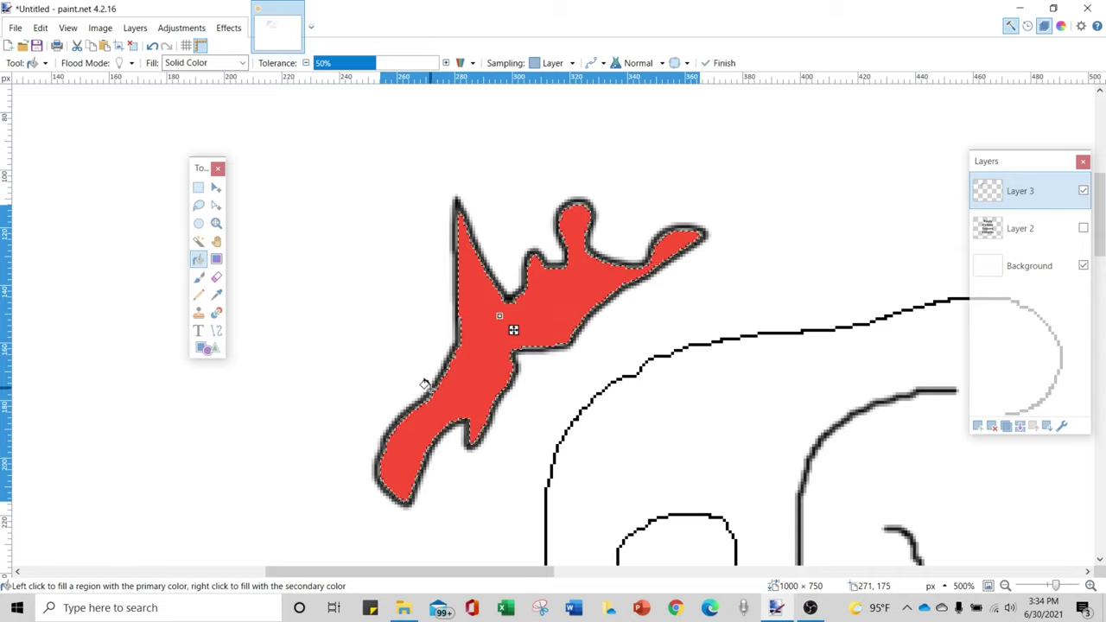
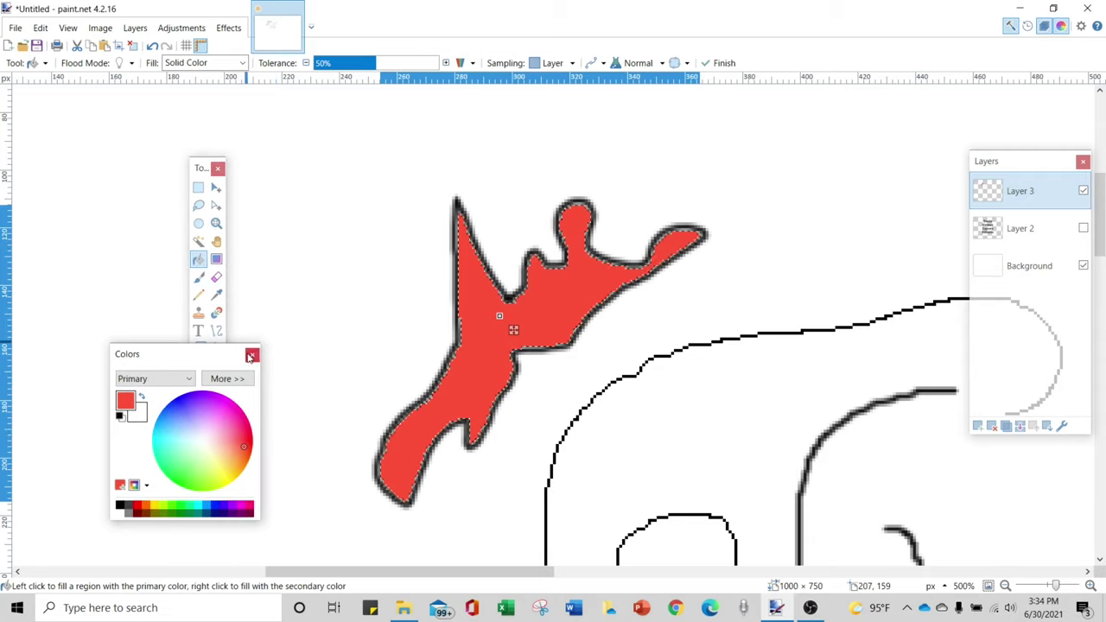
key(F8)
Apply a diagonal linear red-to-white gradient to the selected irregular shape, adjusting its ends to a length of about 74 px.
click(217, 261)
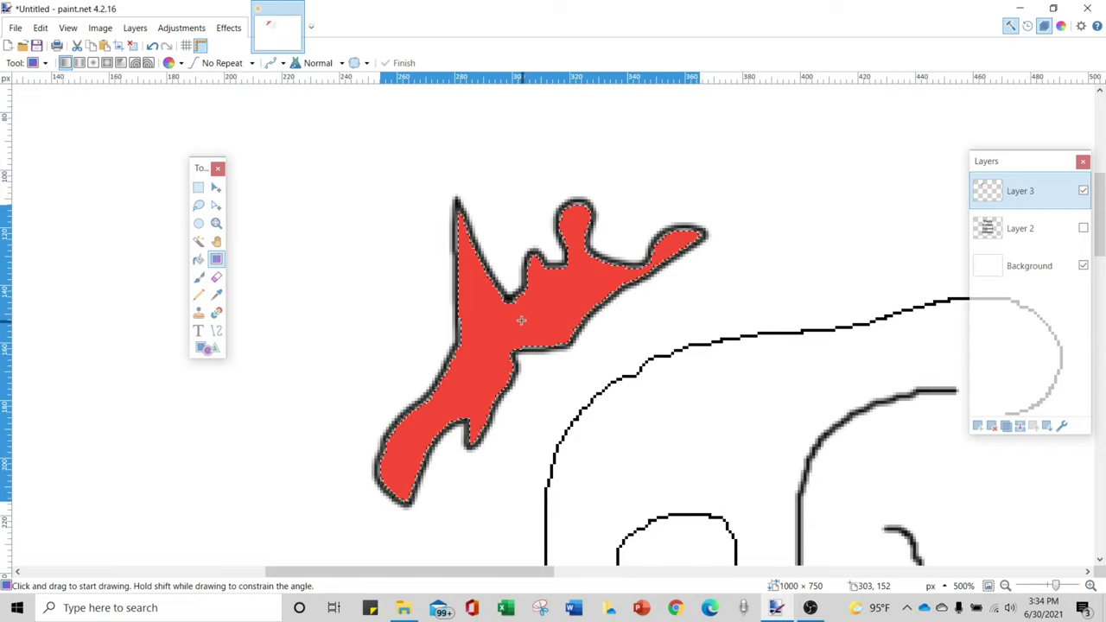
drag(521, 320, 474, 349)
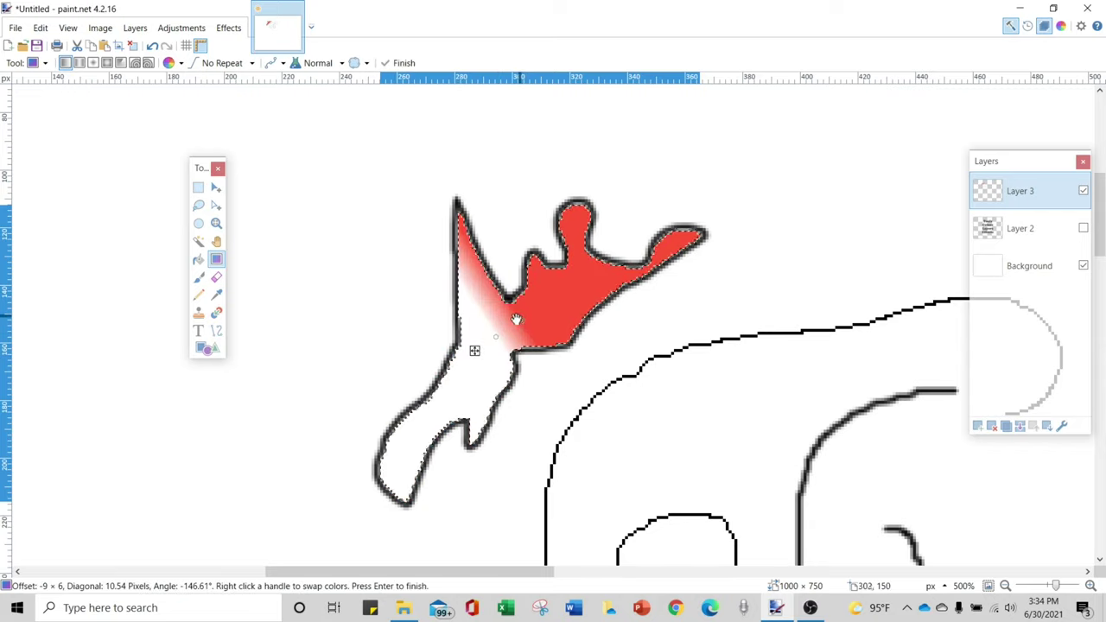
drag(516, 320, 595, 270)
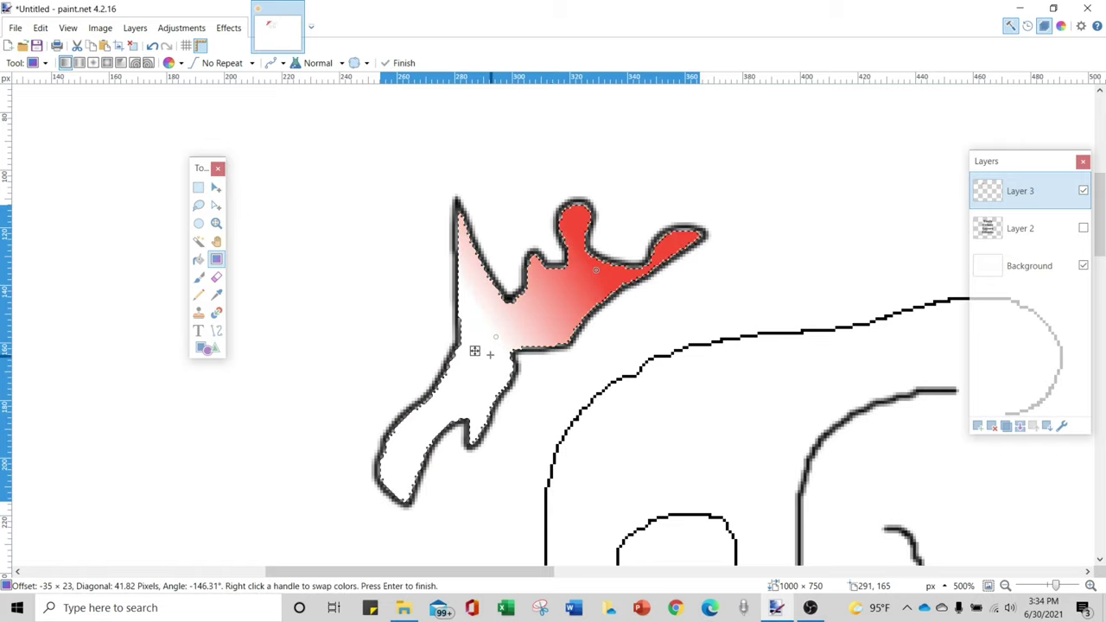
drag(474, 350, 432, 406)
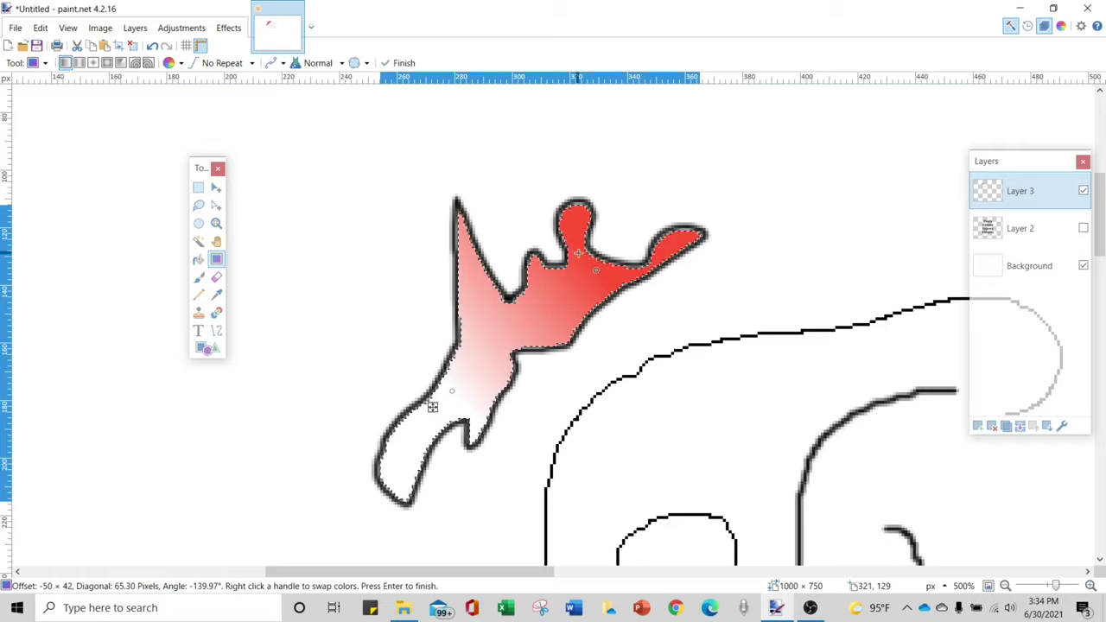
drag(597, 273, 615, 257)
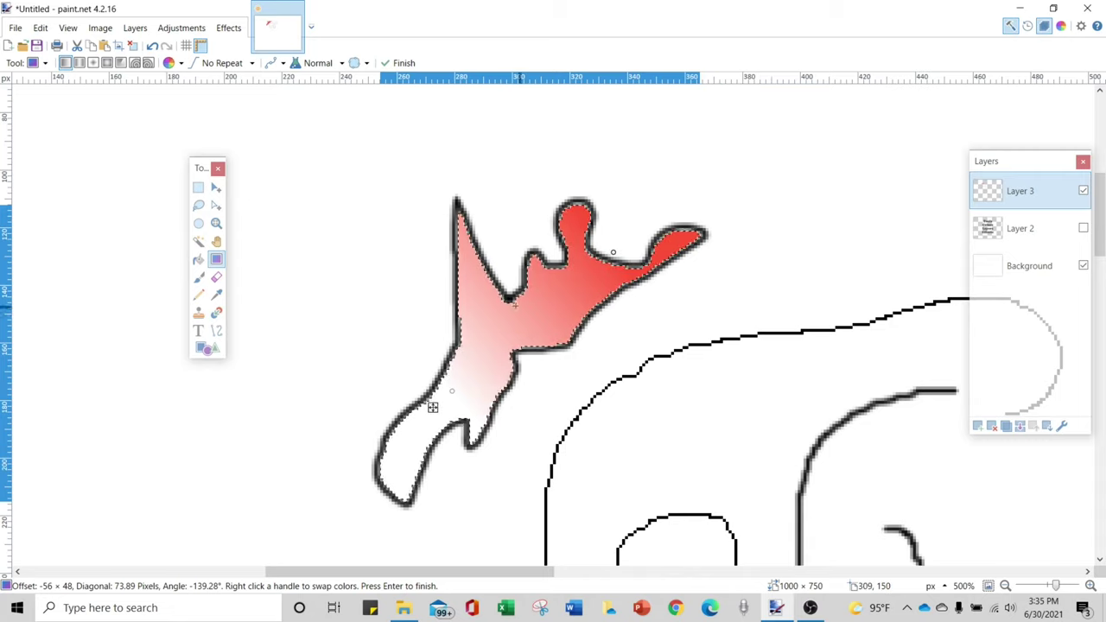
click(337, 227)
scroll(353, 246, up, 3)
scroll(353, 246, down, 2)
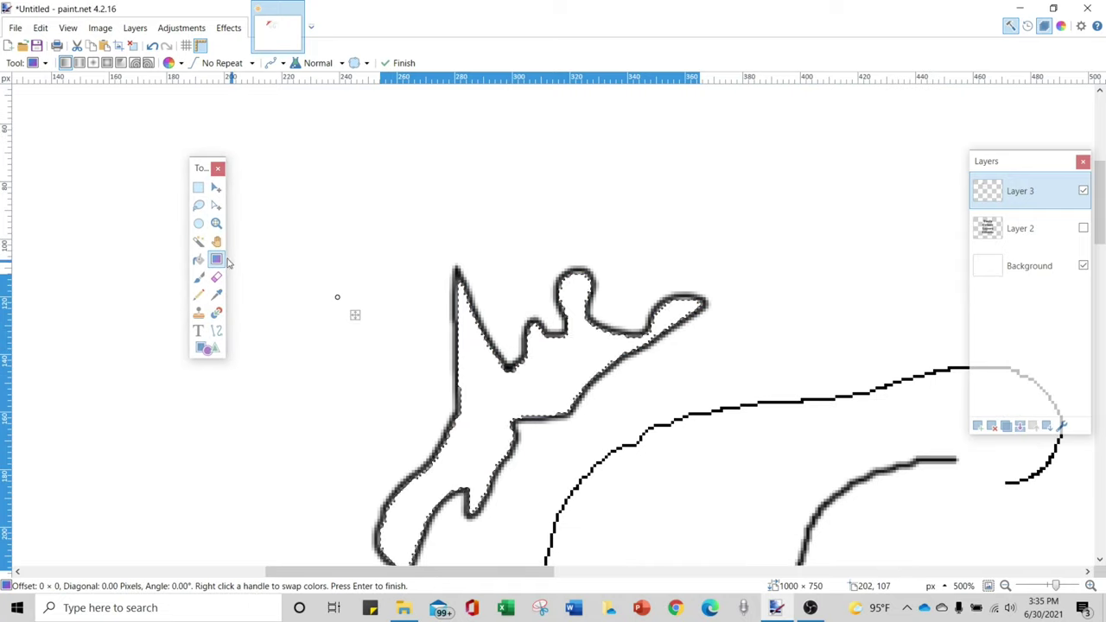
Set the primary color to cyan and apply a near-vertical linear cyan-to-white gradient about 90 px long to the selected shape.
click(1060, 25)
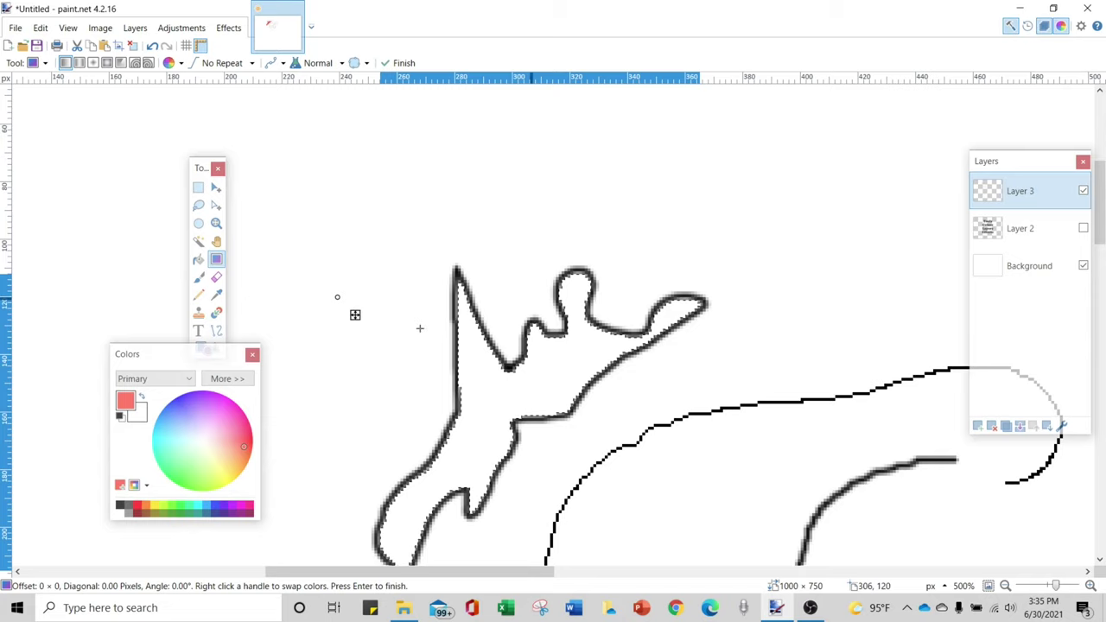
click(201, 508)
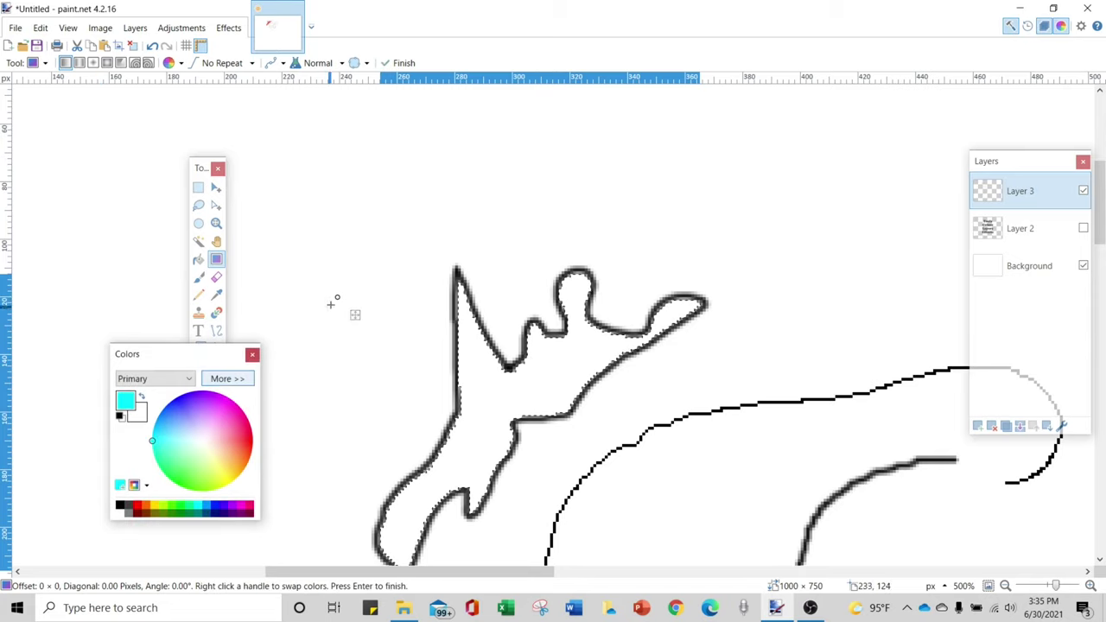
click(251, 354)
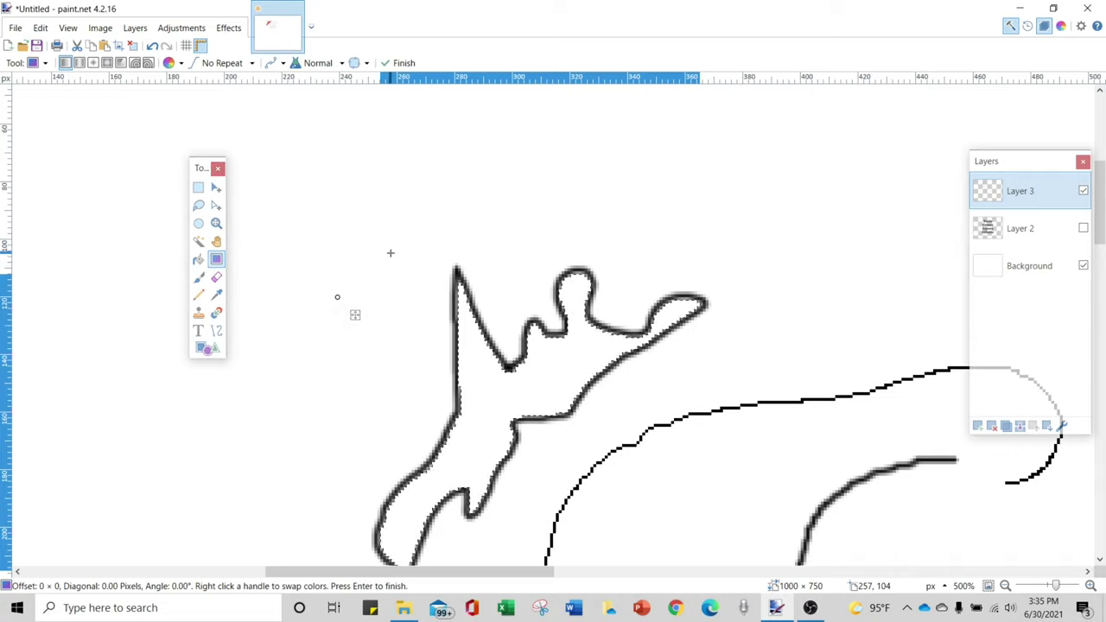
drag(390, 251, 359, 504)
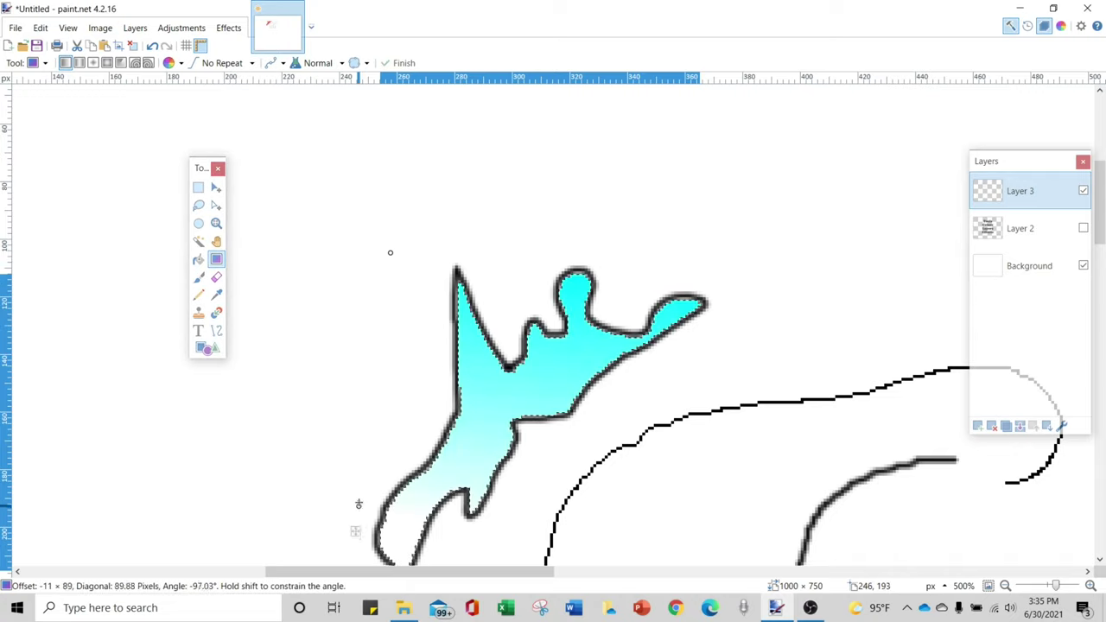
Select the empty area around the drawings with the Magic Wand at 50% tolerance and apply a vertical cyan-to-white gradient about 180 px long.
click(198, 241)
click(312, 264)
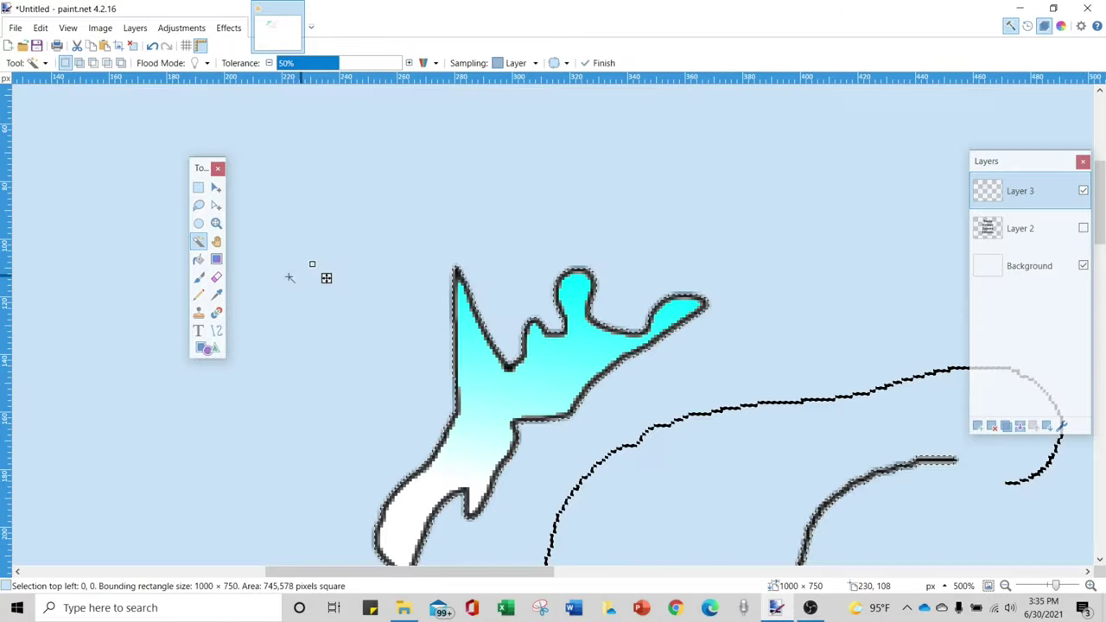
click(216, 259)
drag(351, 241, 328, 89)
scroll(338, 370, down, 3)
scroll(398, 224, up, 5)
scroll(463, 273, down, 5)
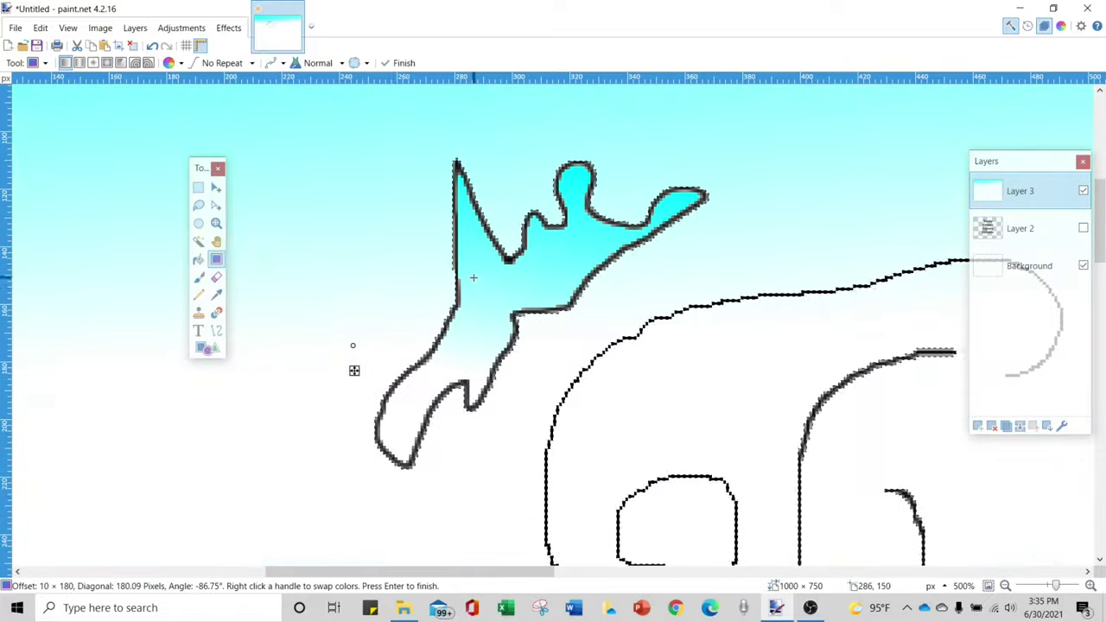
Redraw the linear gradient in the selected surrounding area about 631 px long, running from cyan at the canvas bottom to white at the top.
click(215, 223)
right_click(312, 230)
right_click(312, 230)
right_click(312, 230)
right_click(357, 264)
right_click(358, 264)
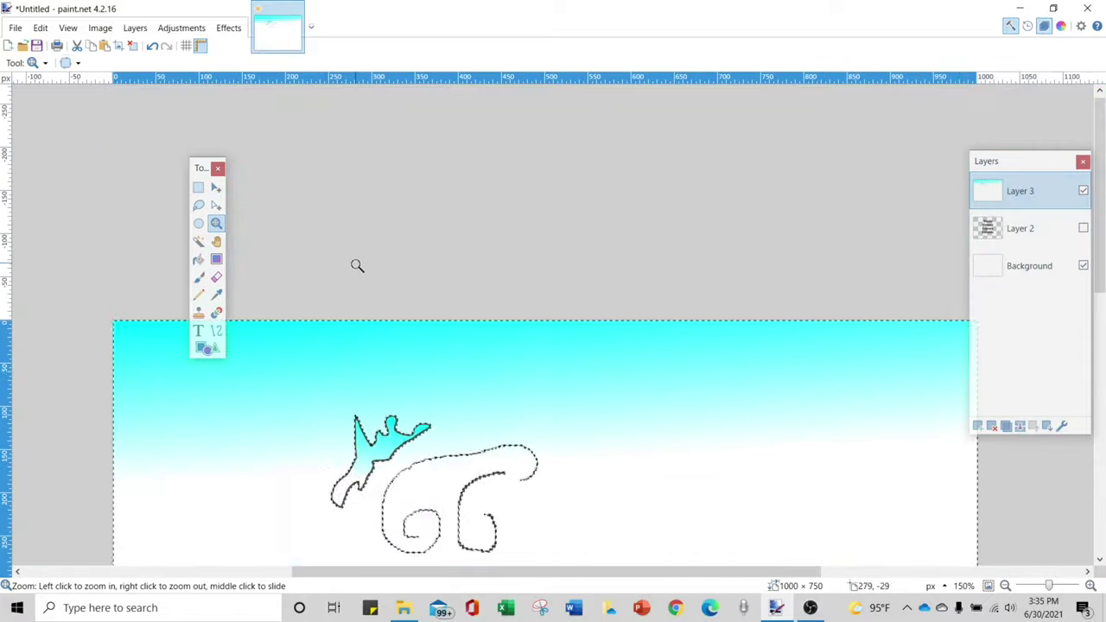
scroll(354, 265, down, 3)
scroll(356, 262, up, 1)
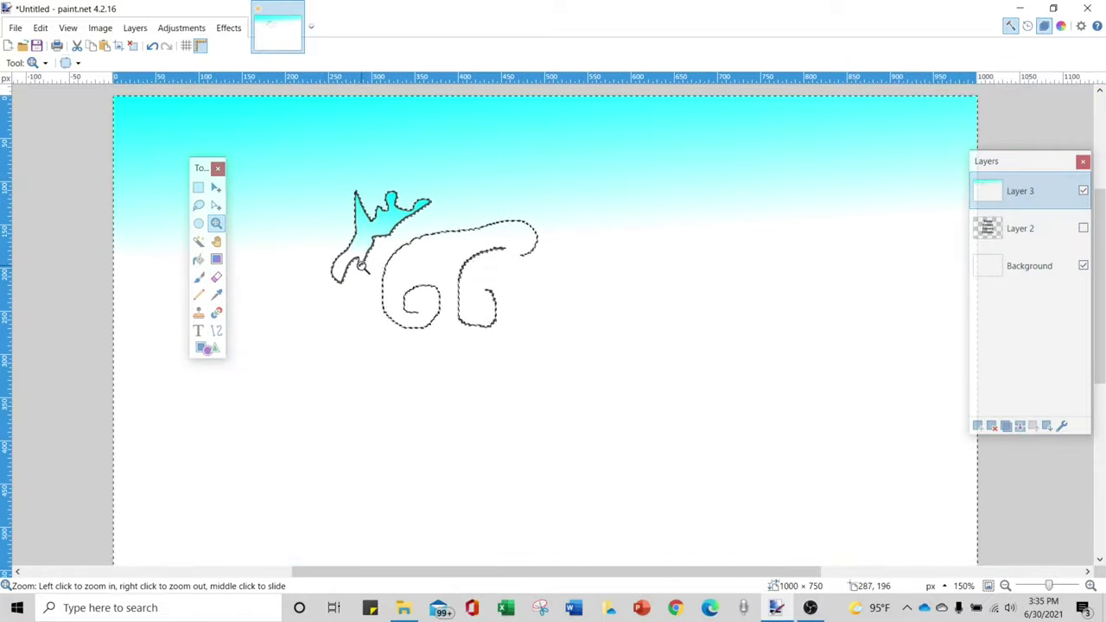
scroll(382, 298, up, 1)
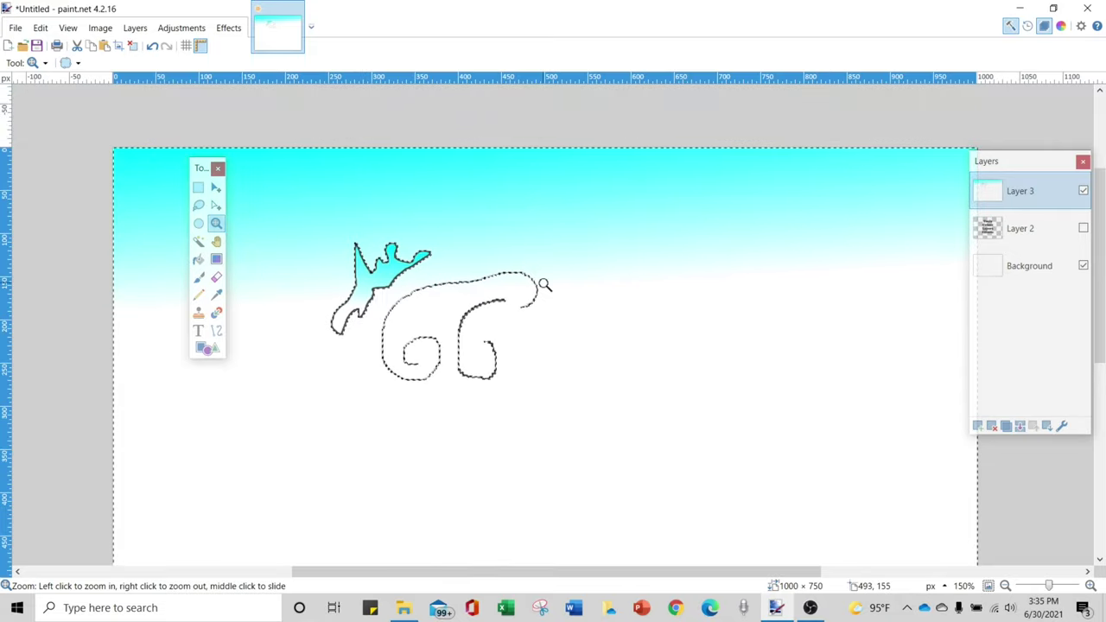
click(216, 258)
click(667, 345)
drag(667, 346, 671, 203)
drag(663, 345, 682, 510)
scroll(720, 444, up, 3)
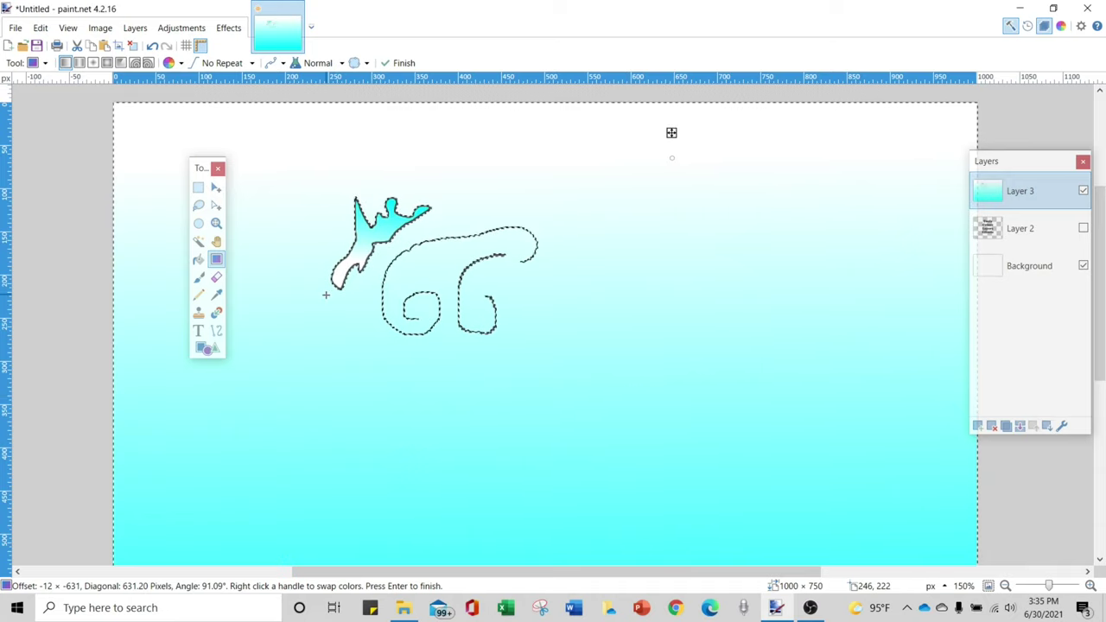
Clear the selection and paint a cyan C-shaped stroke below the irregular shape with the Paintbrush at width 2 and 75% hardness.
click(200, 278)
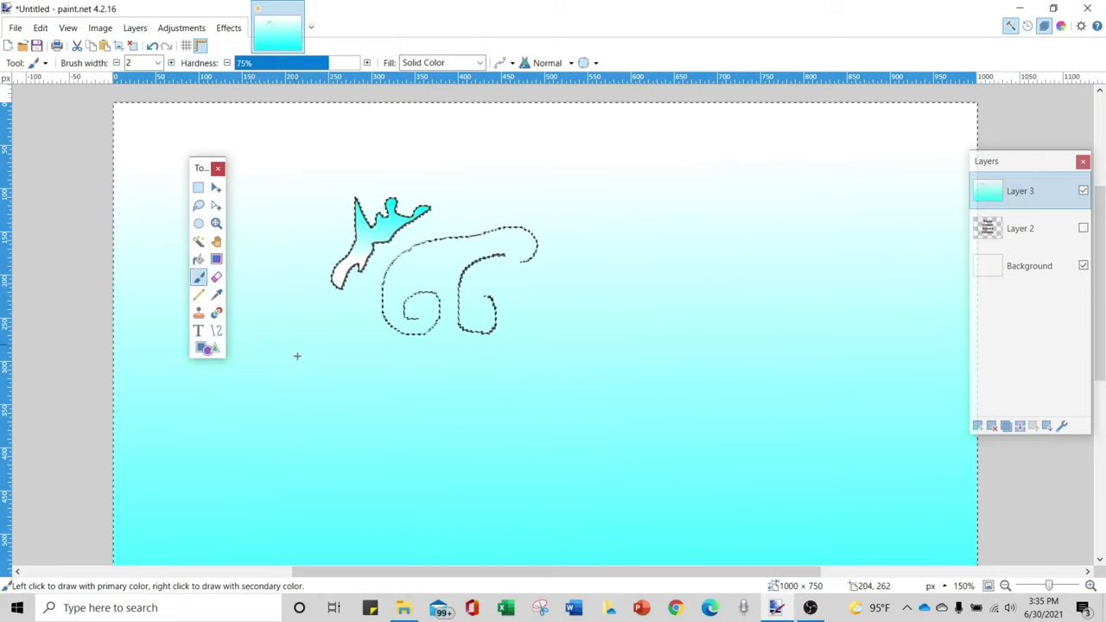
click(199, 204)
click(283, 217)
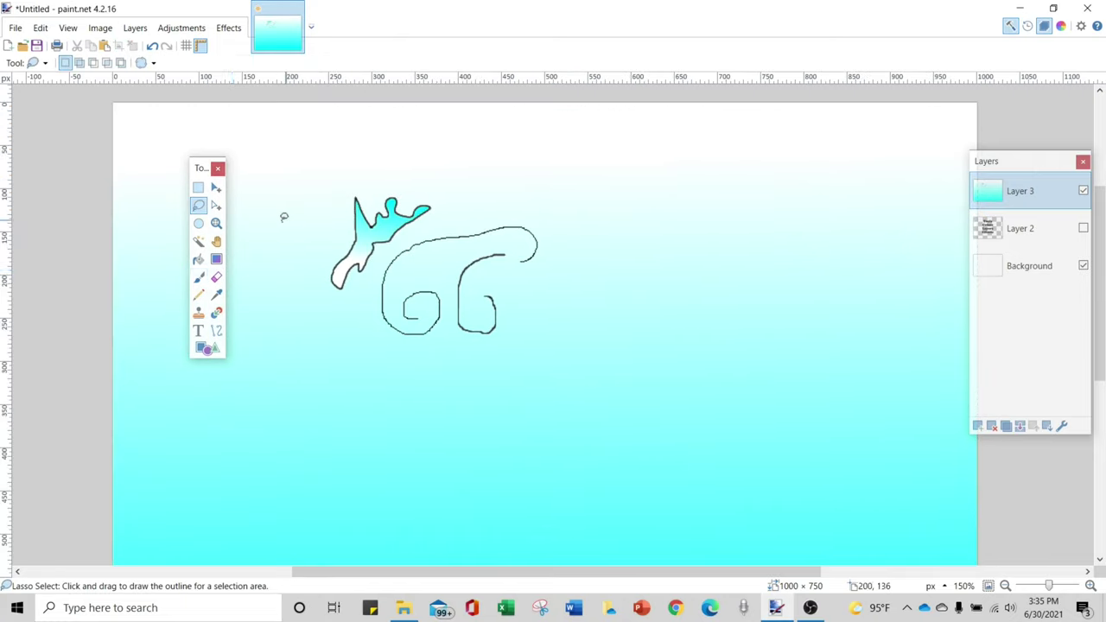
click(199, 278)
mouse_move(341, 363)
mouse_down()
mouse_move(280, 404)
mouse_move(339, 413)
mouse_up()
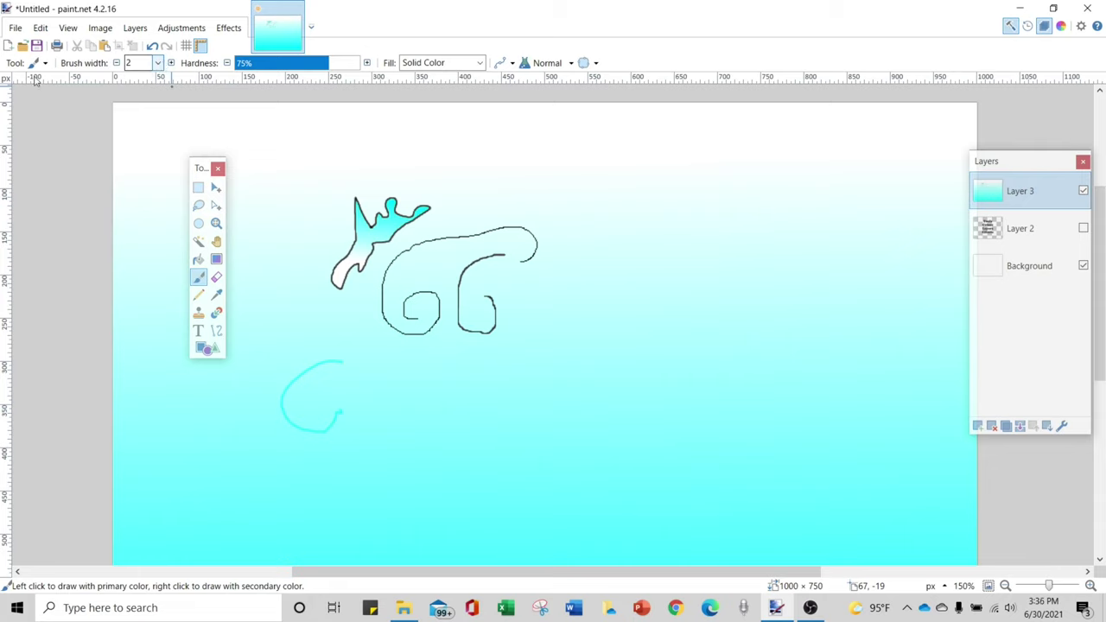
Compare the tool options of Rectangle Select, Move Selected Pixels, Lasso Select and Paintbrush.
click(198, 188)
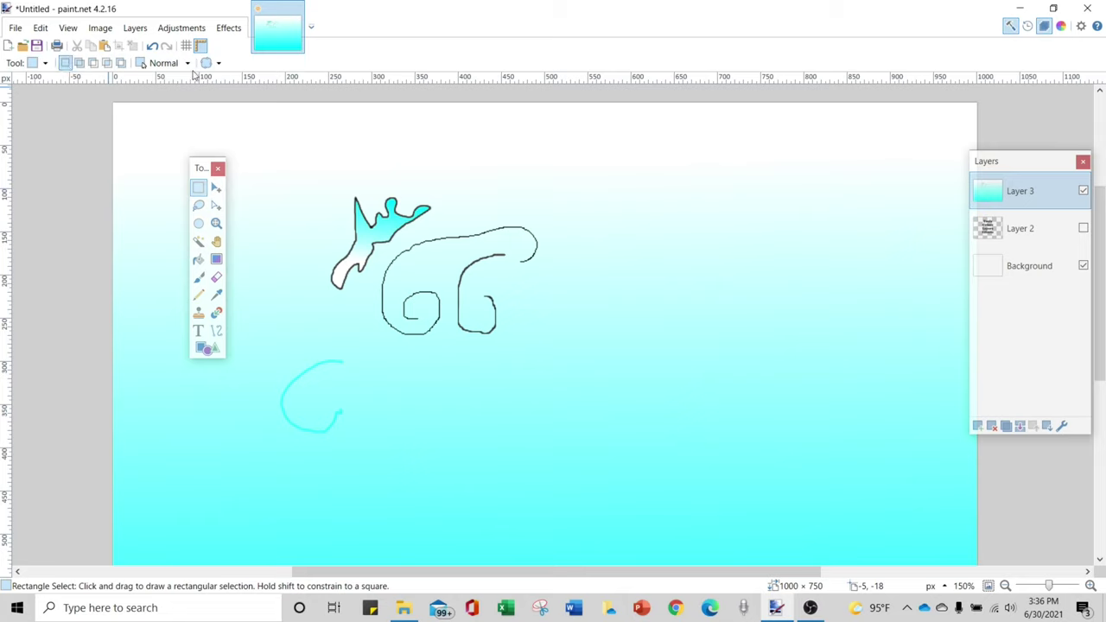
click(216, 189)
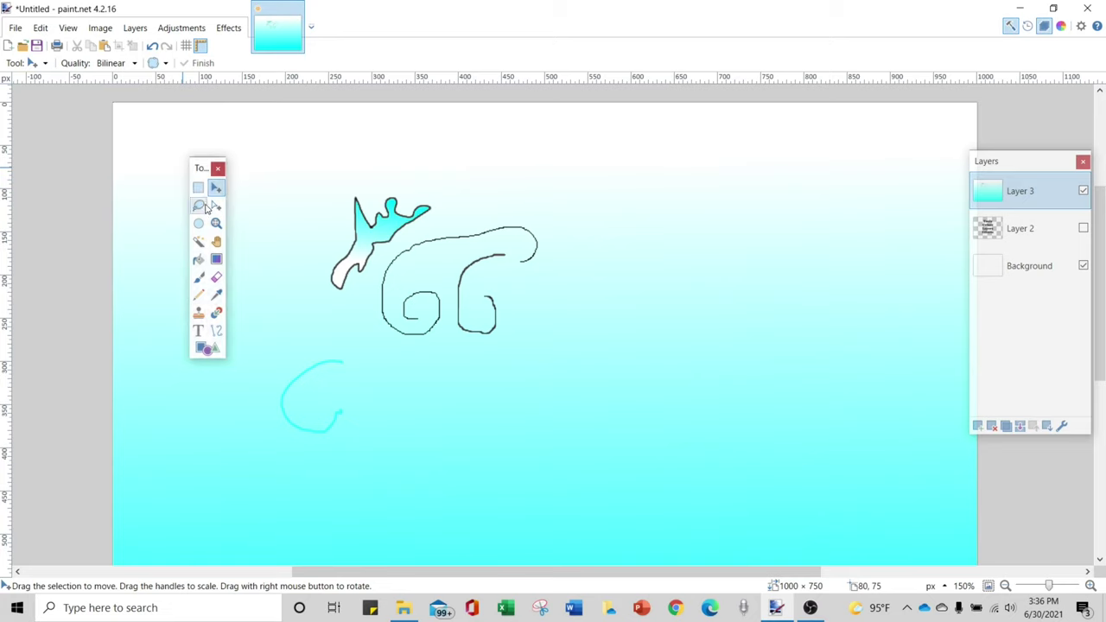
click(199, 206)
click(198, 278)
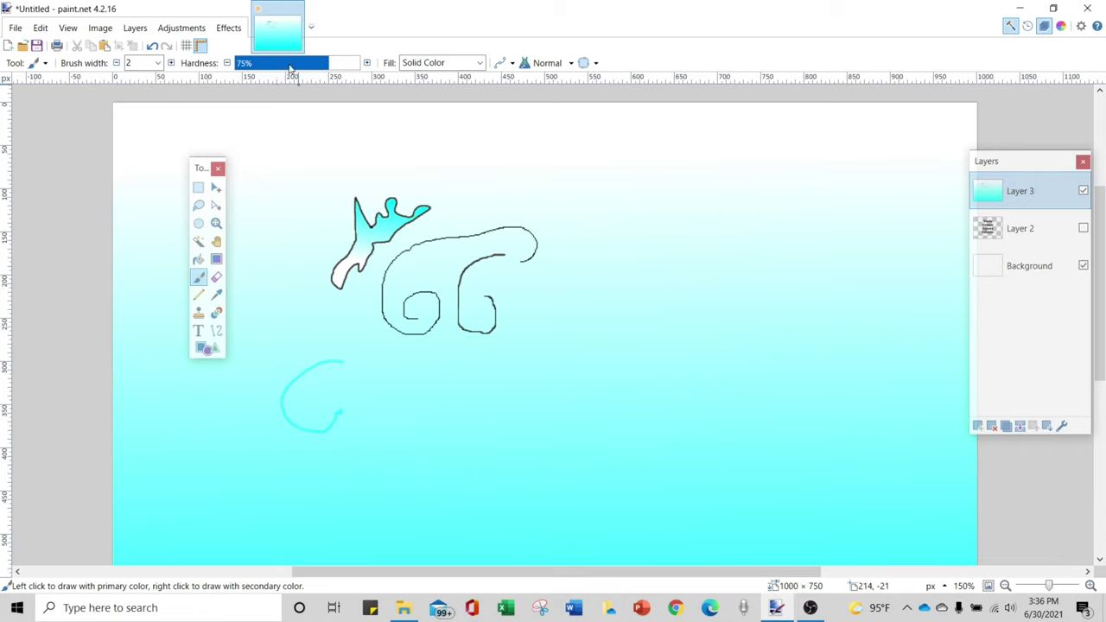
Paint a thick cyan ring right of the black curves with the Paintbrush at width 40 and 75% hardness.
click(158, 63)
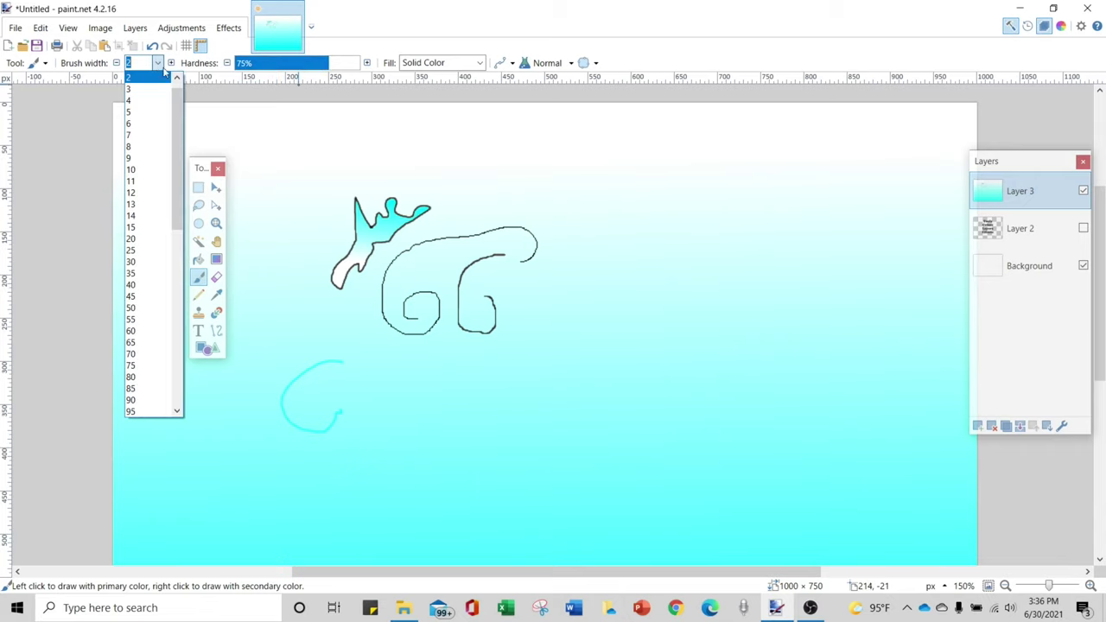
click(153, 285)
mouse_move(664, 226)
mouse_down()
mouse_move(613, 298)
mouse_move(765, 292)
mouse_move(665, 218)
mouse_up()
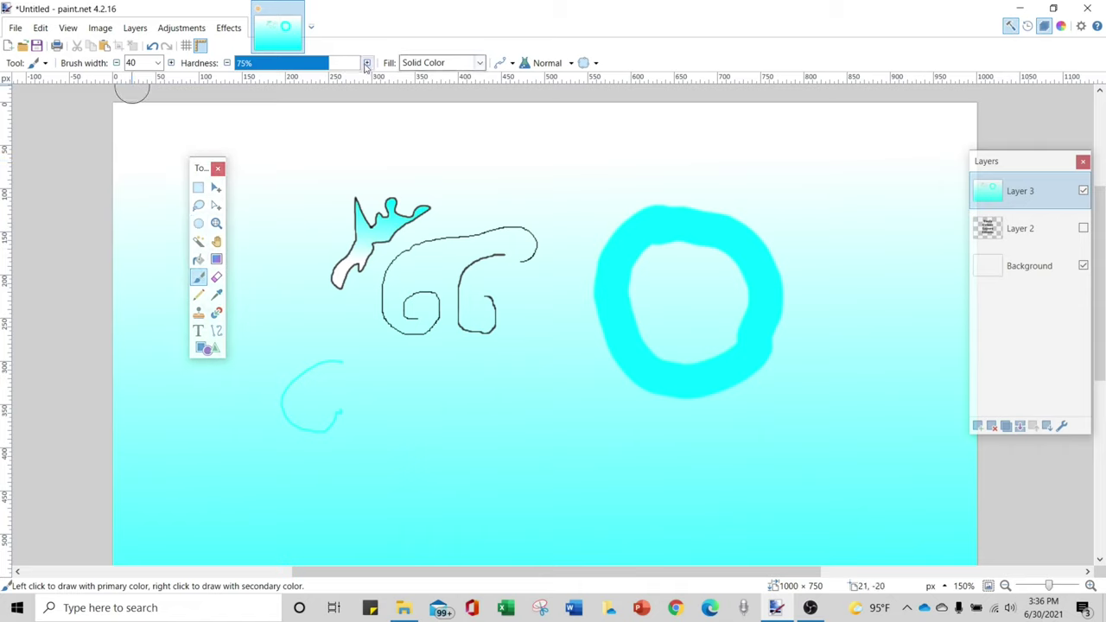
click(46, 63)
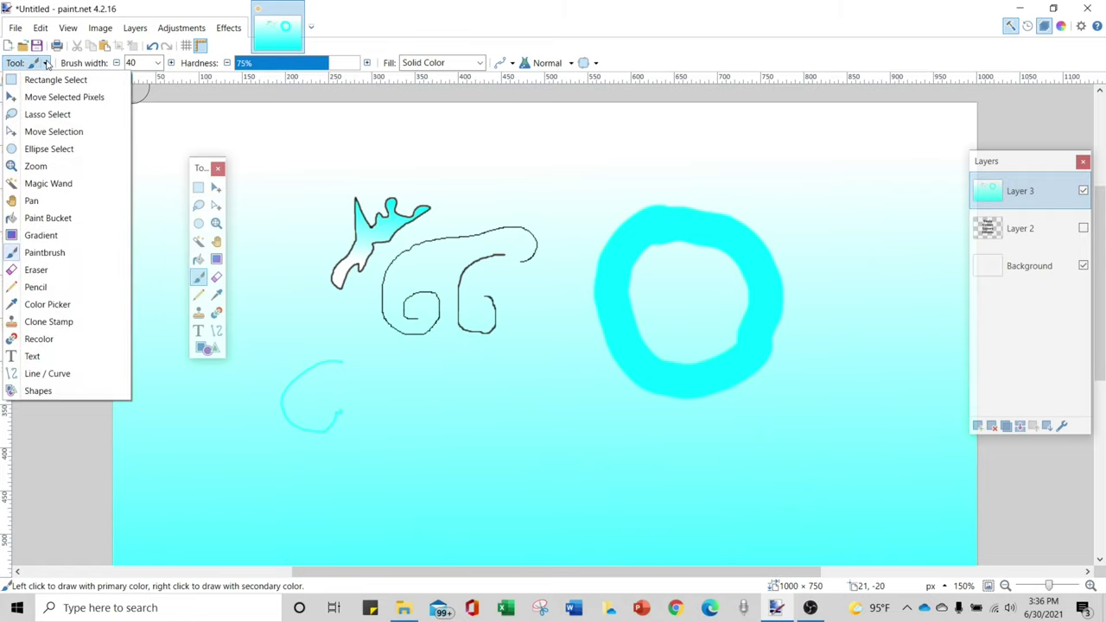
click(45, 63)
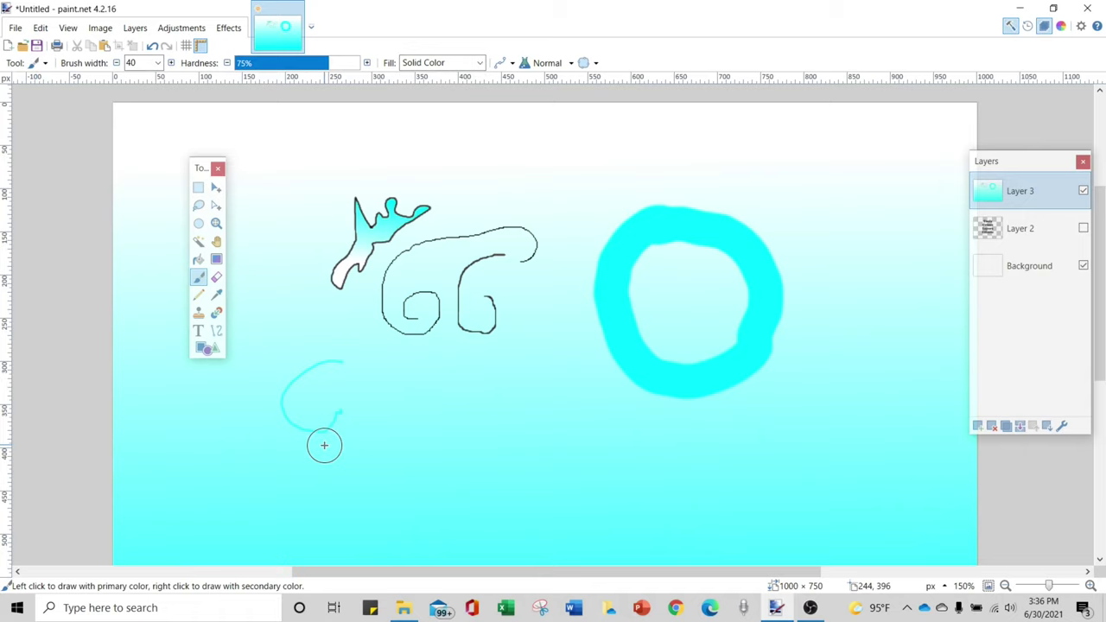
Erase broad zigzag strokes across the drawings with the Eraser at width 40 and replace Layer 3 with a new empty layer.
click(215, 276)
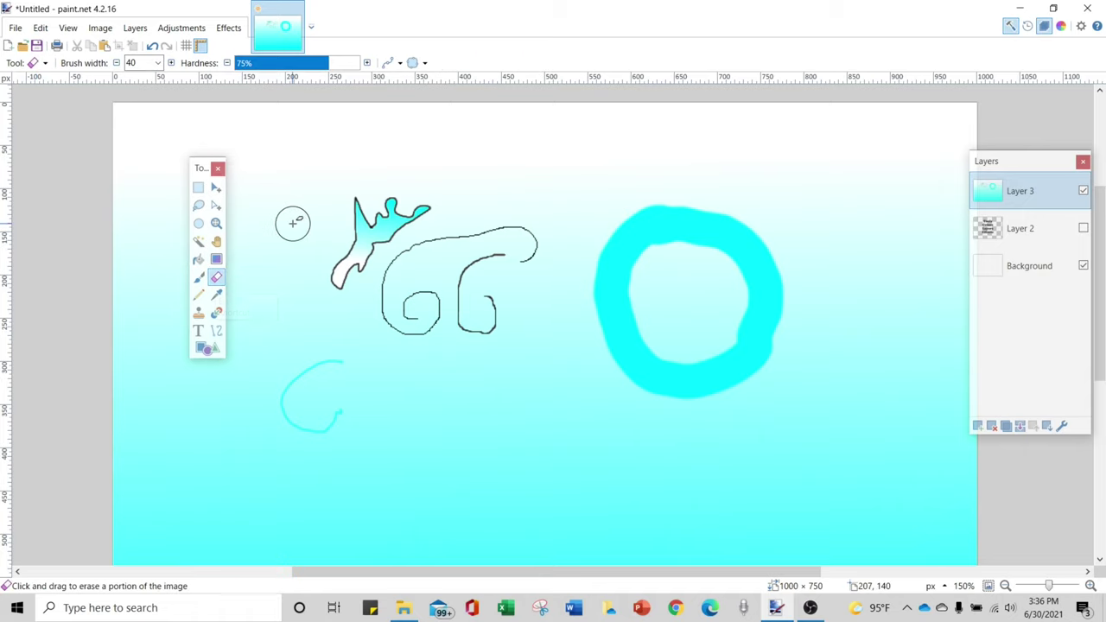
mouse_move(406, 182)
mouse_down()
mouse_move(310, 273)
mouse_move(387, 203)
mouse_move(410, 219)
mouse_move(459, 348)
mouse_move(431, 464)
mouse_move(602, 497)
mouse_move(698, 480)
mouse_move(449, 390)
mouse_move(432, 323)
mouse_up()
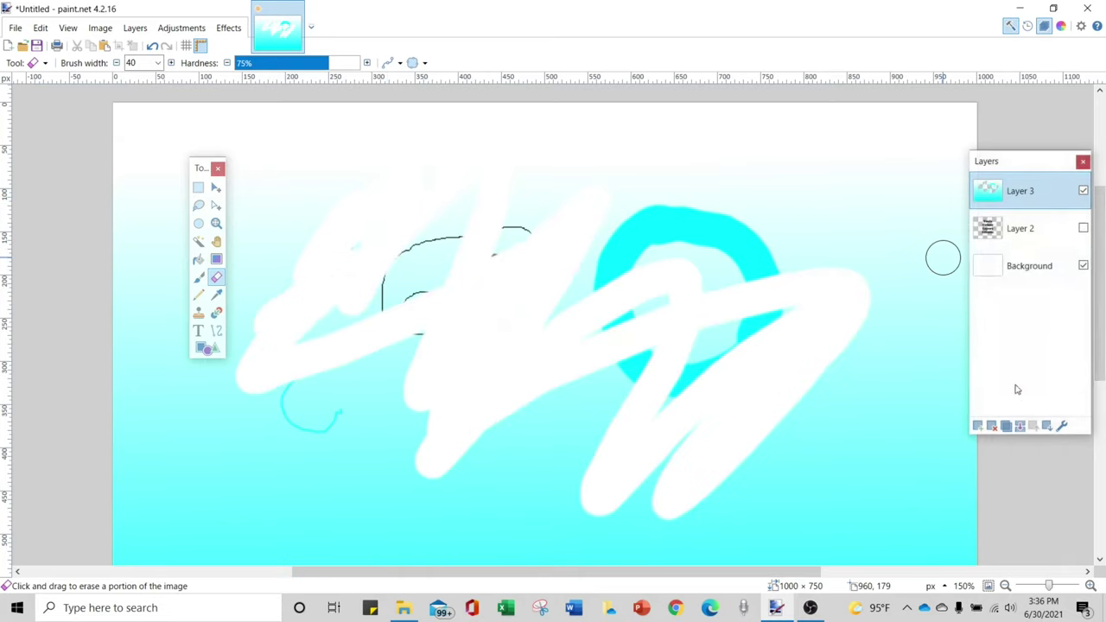
click(991, 426)
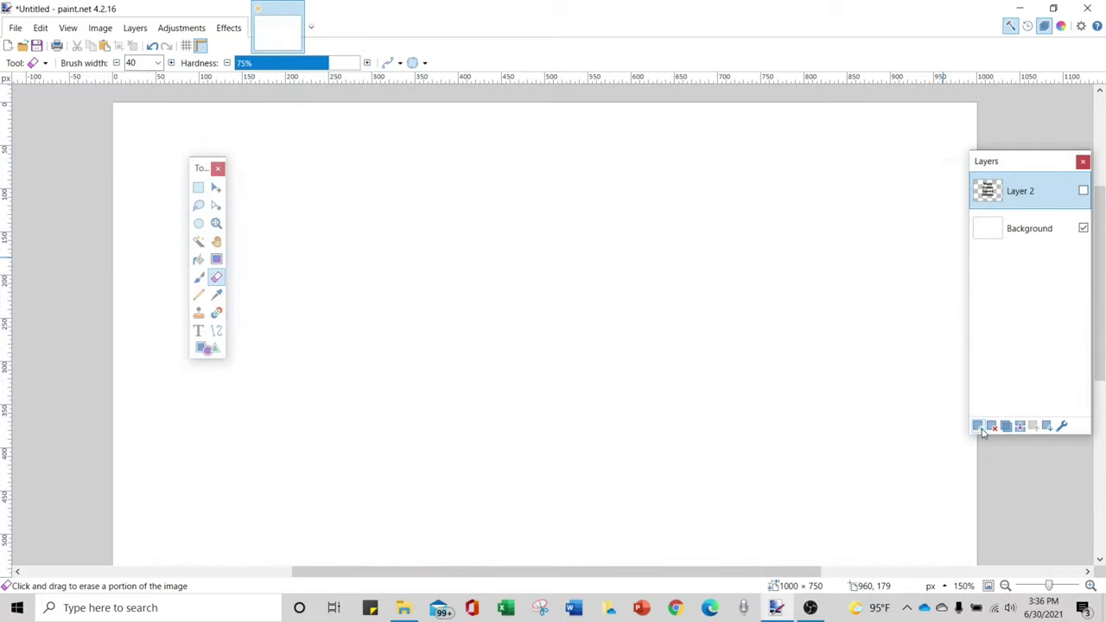
click(978, 427)
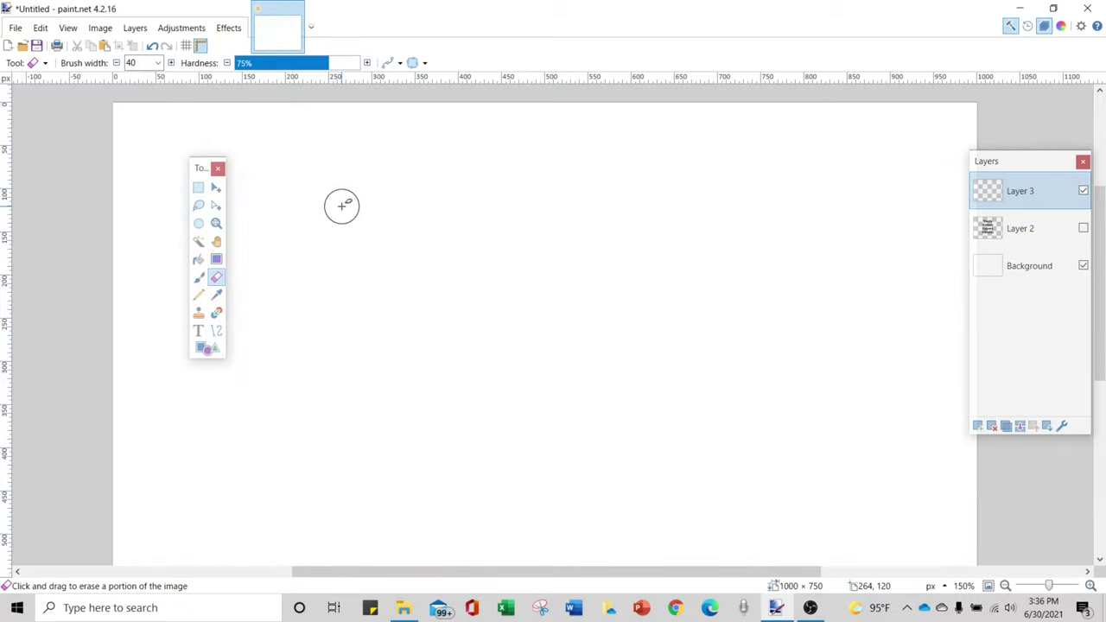
Draw a thin cyan loop with the Pencil and a thick cyan arc beside it with the Paintbrush at width 40.
click(199, 296)
mouse_move(497, 219)
mouse_down()
mouse_move(500, 294)
mouse_move(481, 264)
mouse_up()
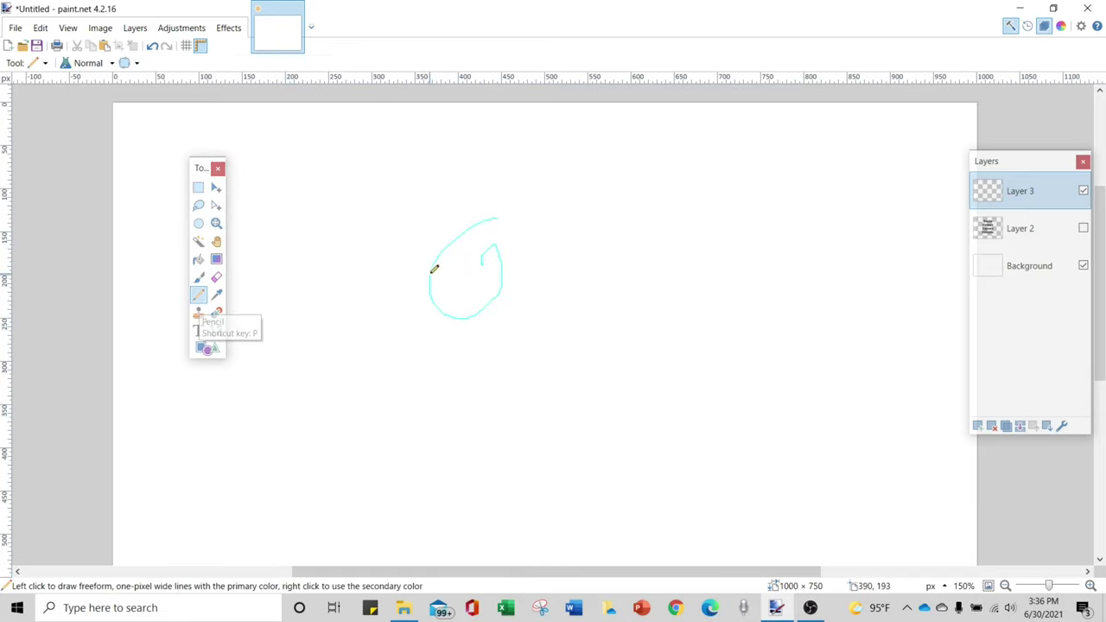
click(199, 276)
mouse_move(446, 202)
mouse_down()
mouse_move(372, 278)
mouse_move(378, 298)
mouse_up()
Set the primary color to light green on the color wheel and paint a filled blob below the cyan loop.
click(216, 295)
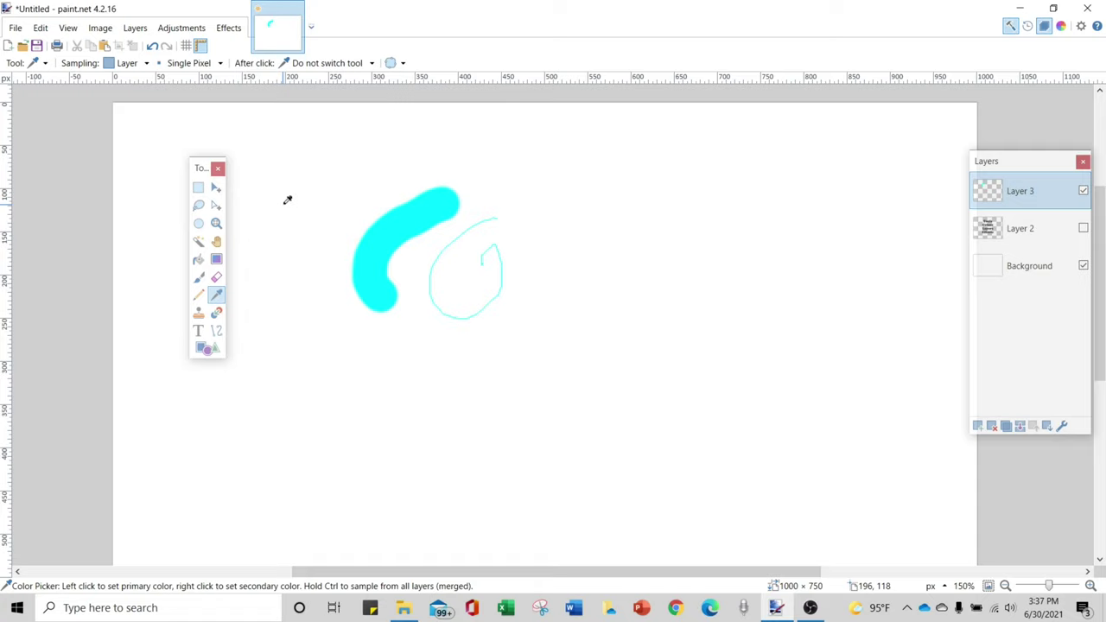
click(1061, 26)
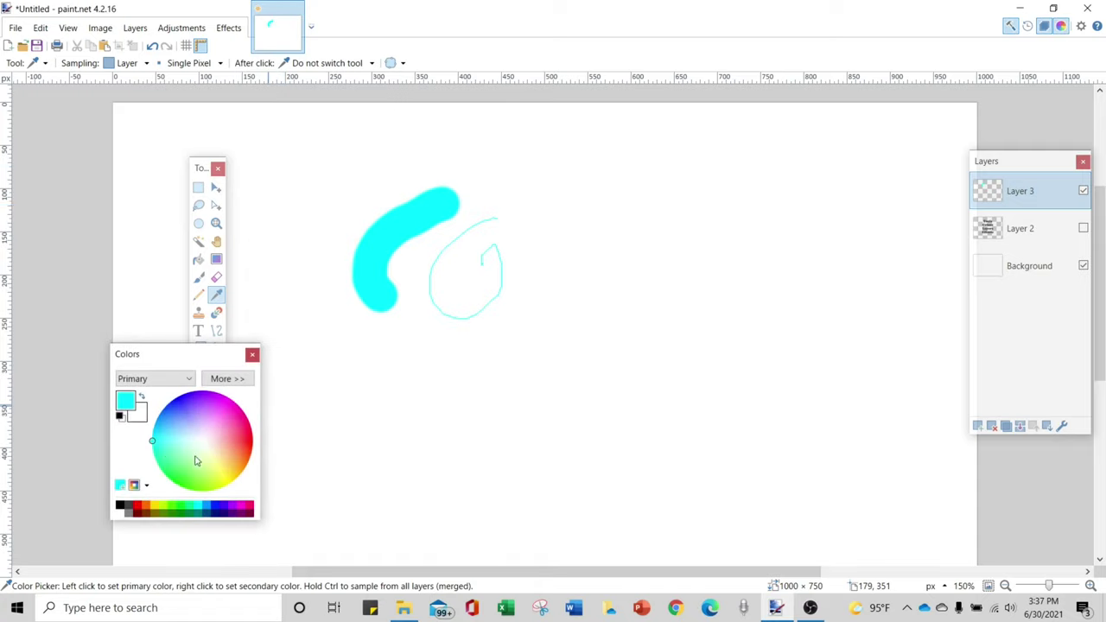
drag(152, 443, 202, 474)
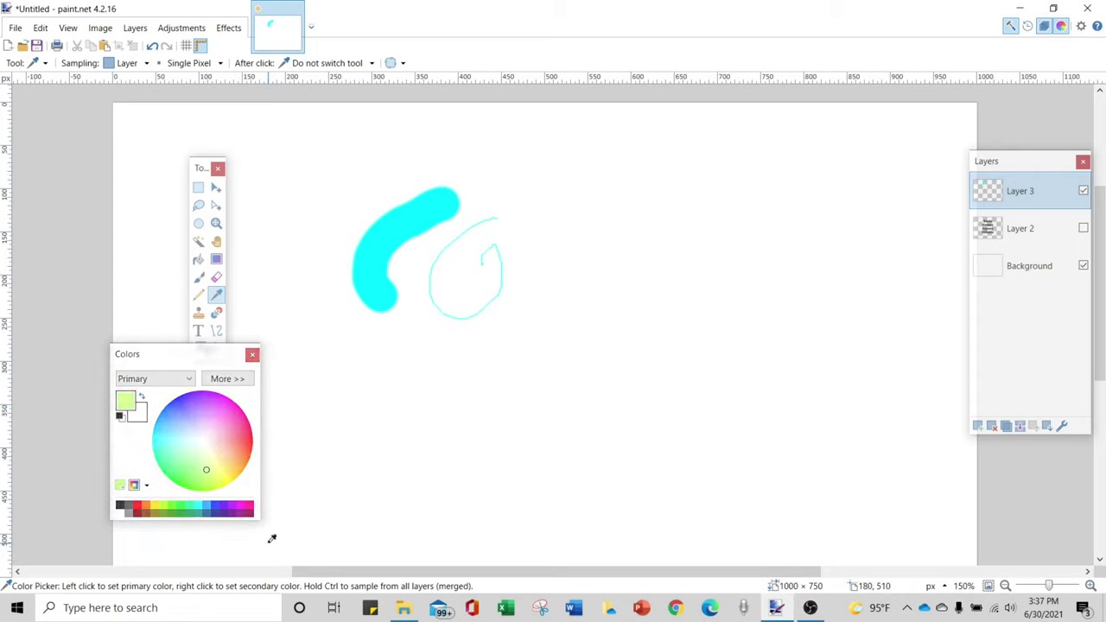
click(198, 277)
mouse_move(523, 399)
mouse_down()
mouse_move(457, 432)
mouse_move(526, 444)
mouse_move(537, 391)
mouse_move(484, 431)
mouse_move(527, 412)
mouse_up()
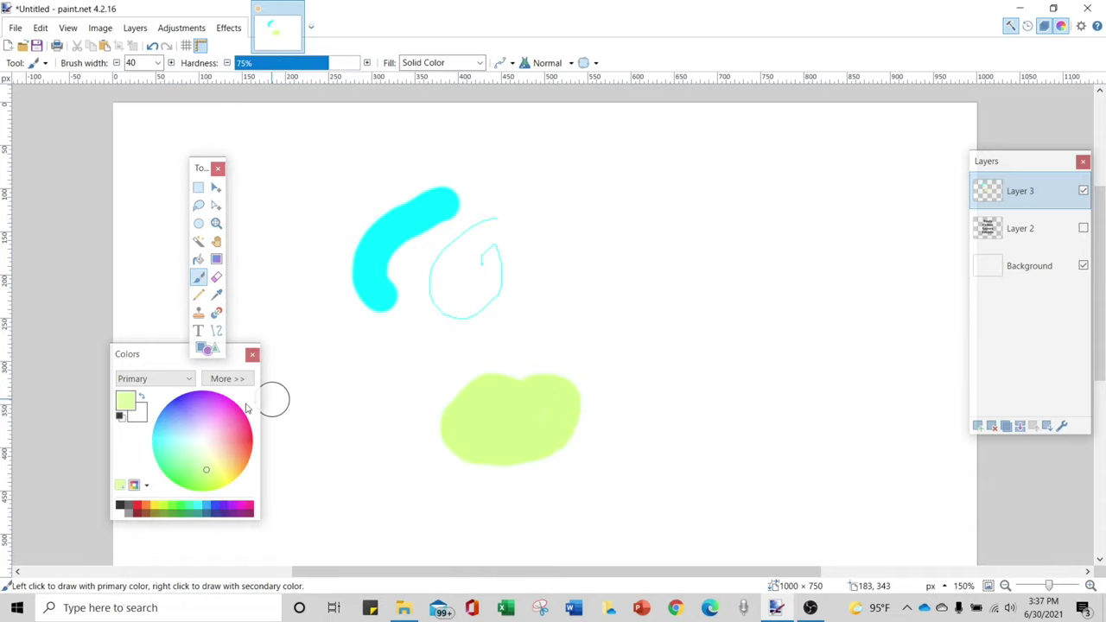
click(252, 355)
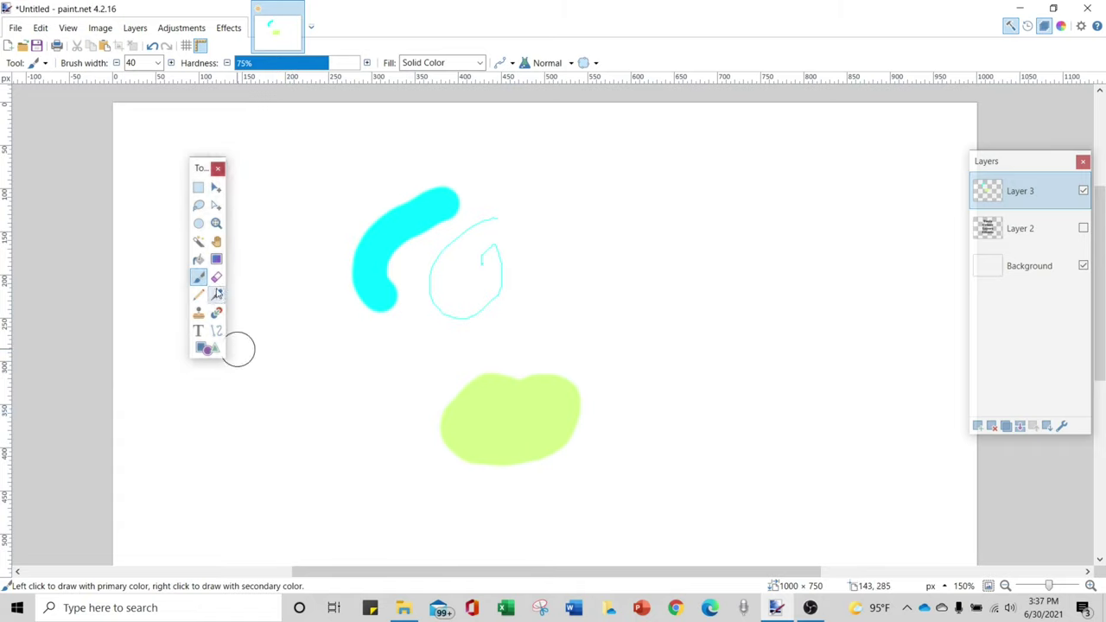
Compare the Color Picker with the Paintbrush and paint another freehand stroke right of the cyan loop at width 40.
click(218, 298)
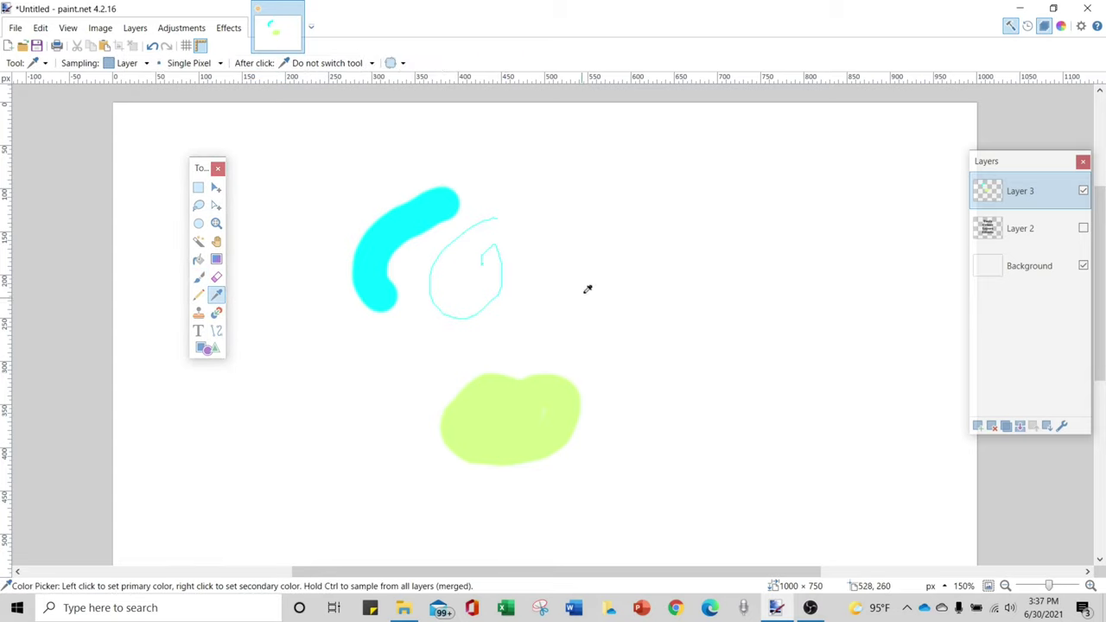
click(199, 277)
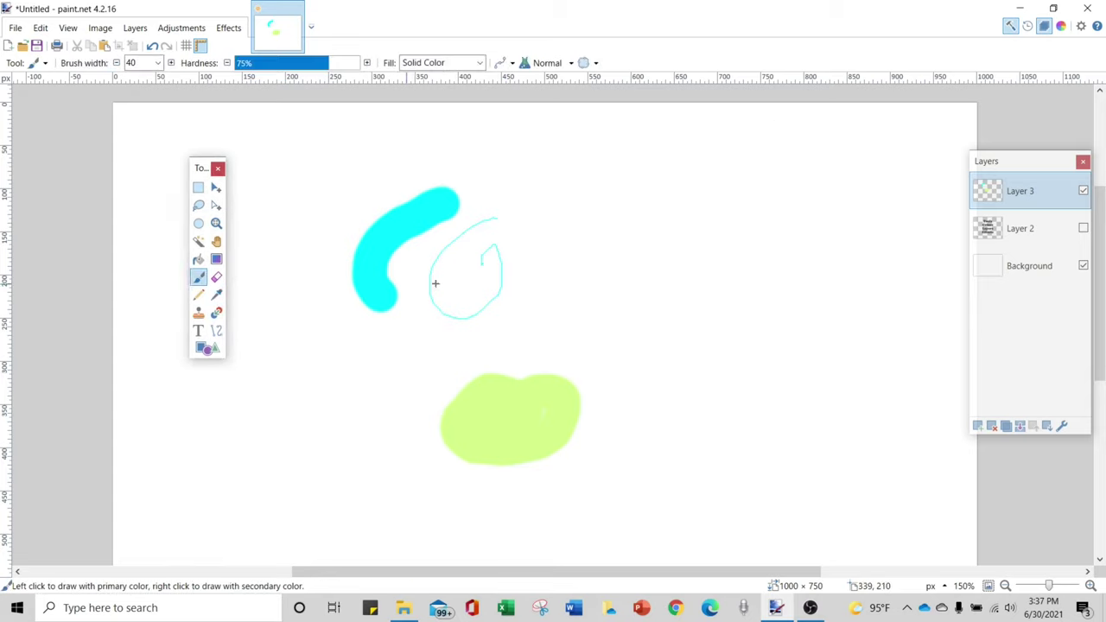
mouse_move(622, 253)
mouse_down()
mouse_move(651, 316)
mouse_move(689, 332)
mouse_up()
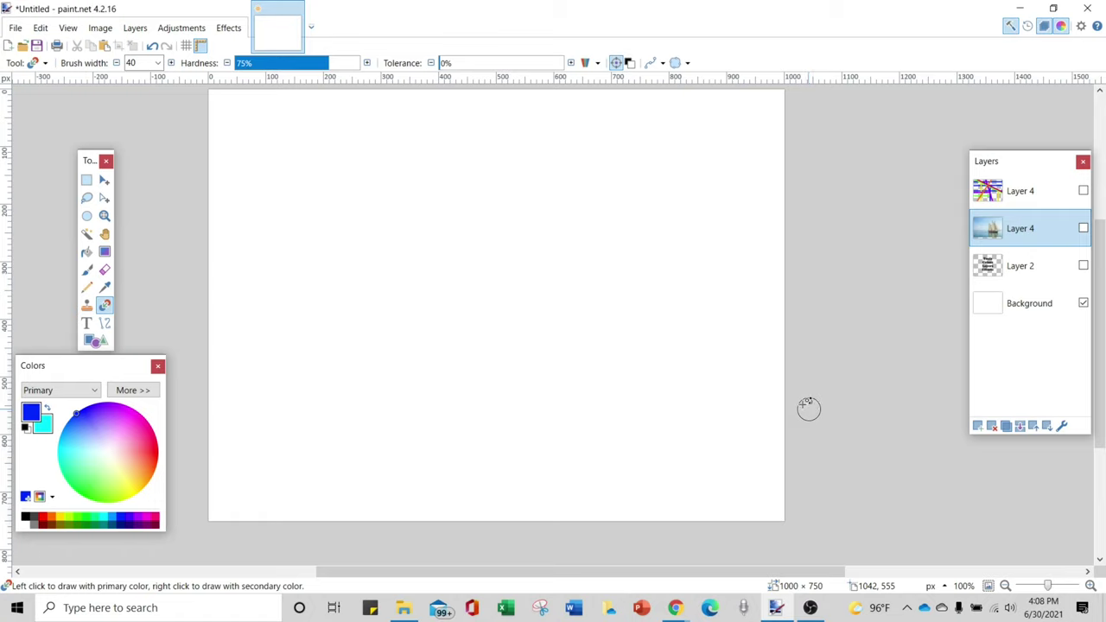
Show the sailboat photo layer and set the Clone Stamp anchor on the clouds in the sky left of the boat.
click(89, 309)
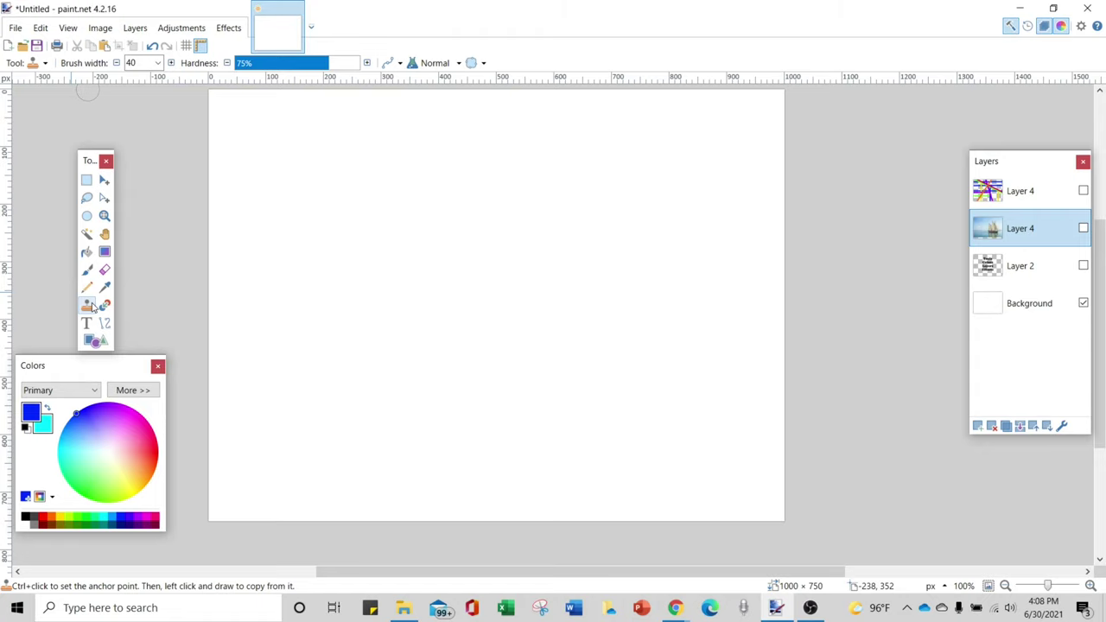
click(1083, 228)
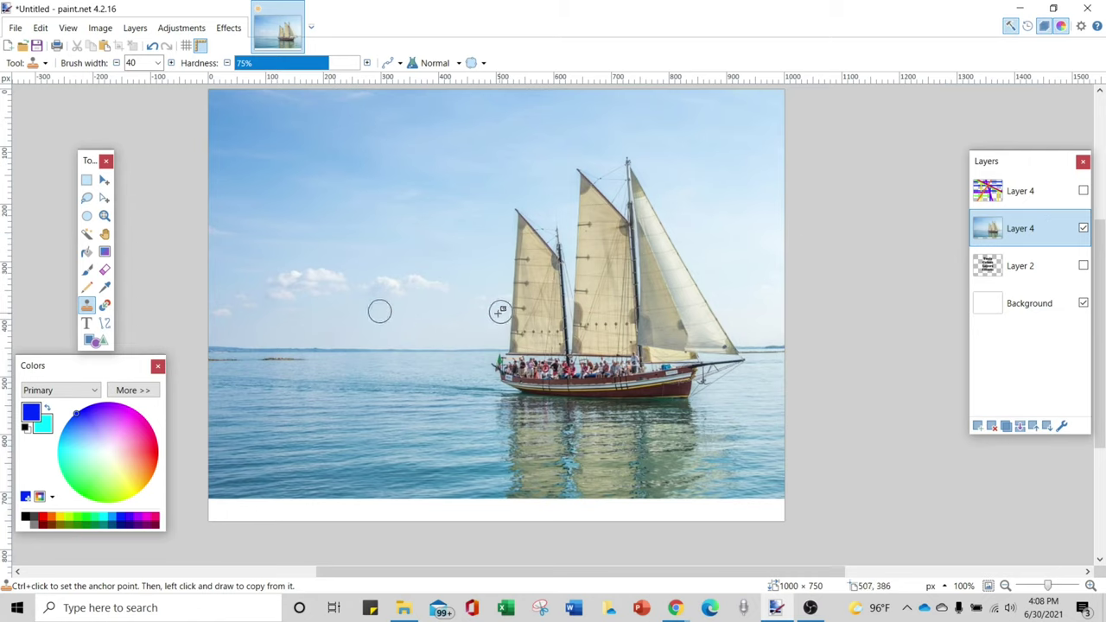
click(87, 269)
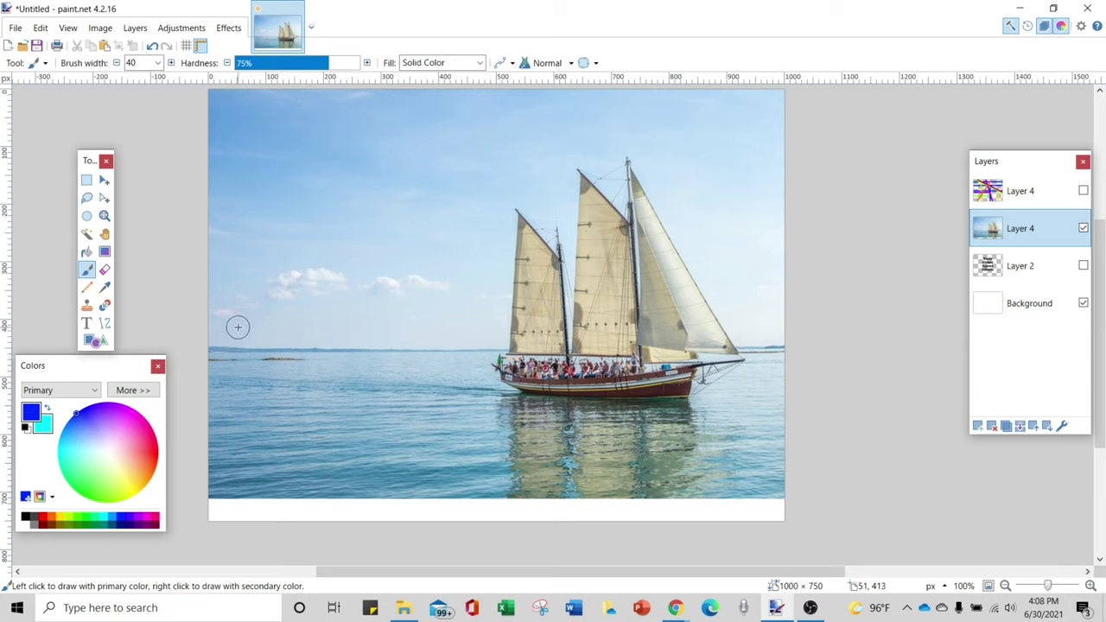
click(87, 305)
ctrl+click(323, 284)
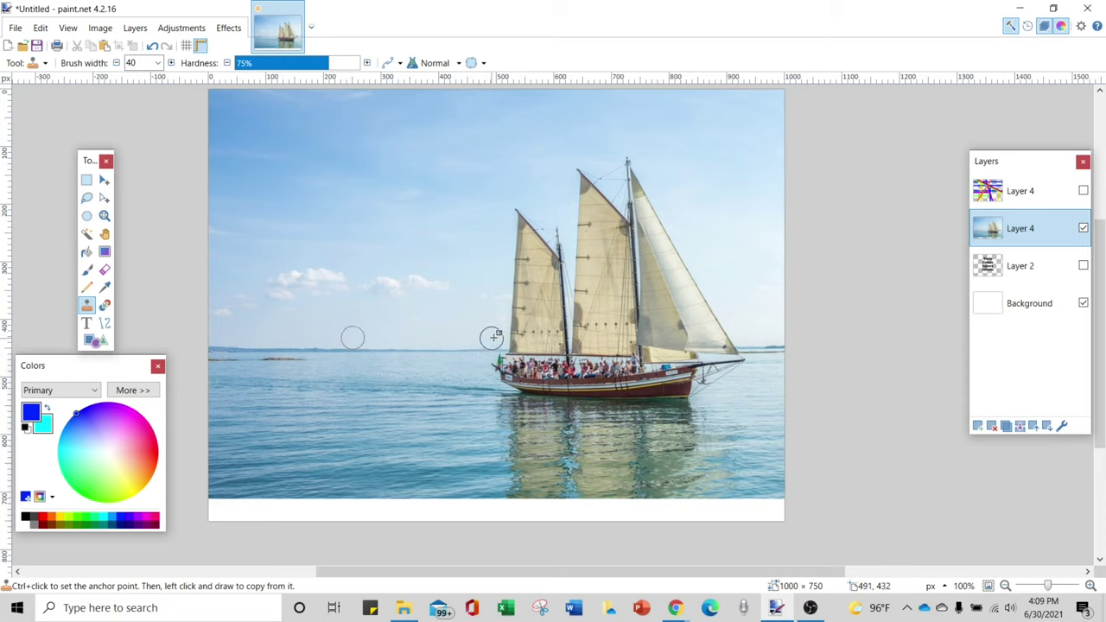
Clone cloudy sky over the boat's left sail and across its other sails at width 40, extending rightward to duplicate a sail.
mouse_move(499, 337)
mouse_down()
mouse_move(559, 339)
mouse_move(499, 338)
mouse_move(566, 319)
mouse_move(499, 314)
mouse_move(570, 302)
mouse_move(511, 300)
mouse_move(560, 290)
mouse_move(508, 286)
mouse_move(555, 272)
mouse_move(514, 267)
mouse_move(541, 254)
mouse_move(526, 249)
mouse_move(526, 275)
mouse_up()
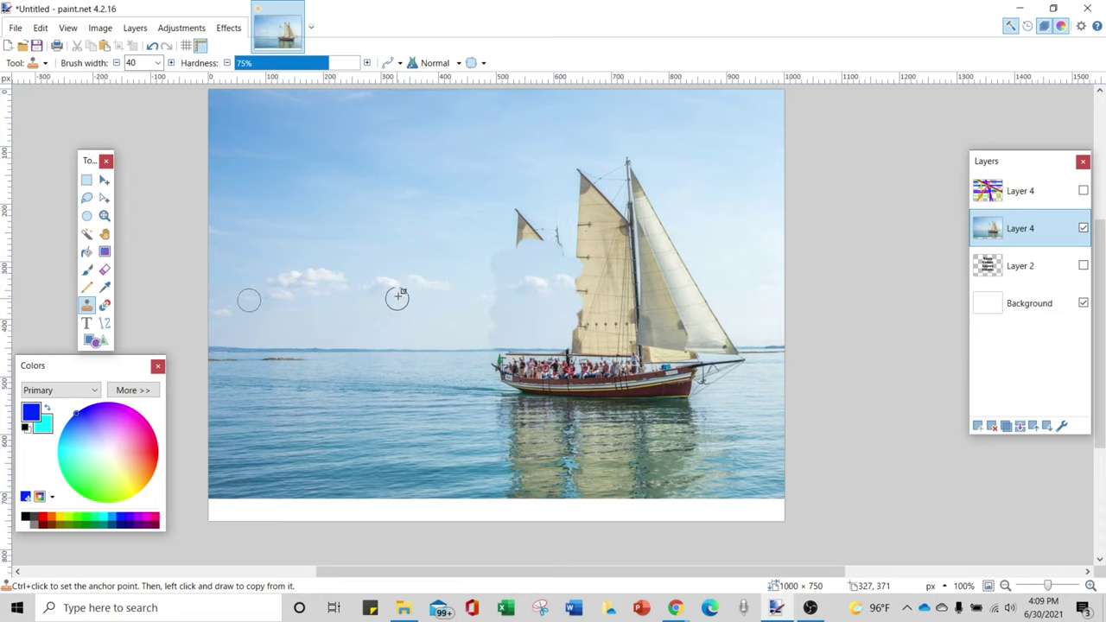
mouse_move(547, 292)
mouse_down()
mouse_move(526, 306)
mouse_move(550, 279)
mouse_move(575, 298)
mouse_move(492, 297)
mouse_move(510, 267)
mouse_up()
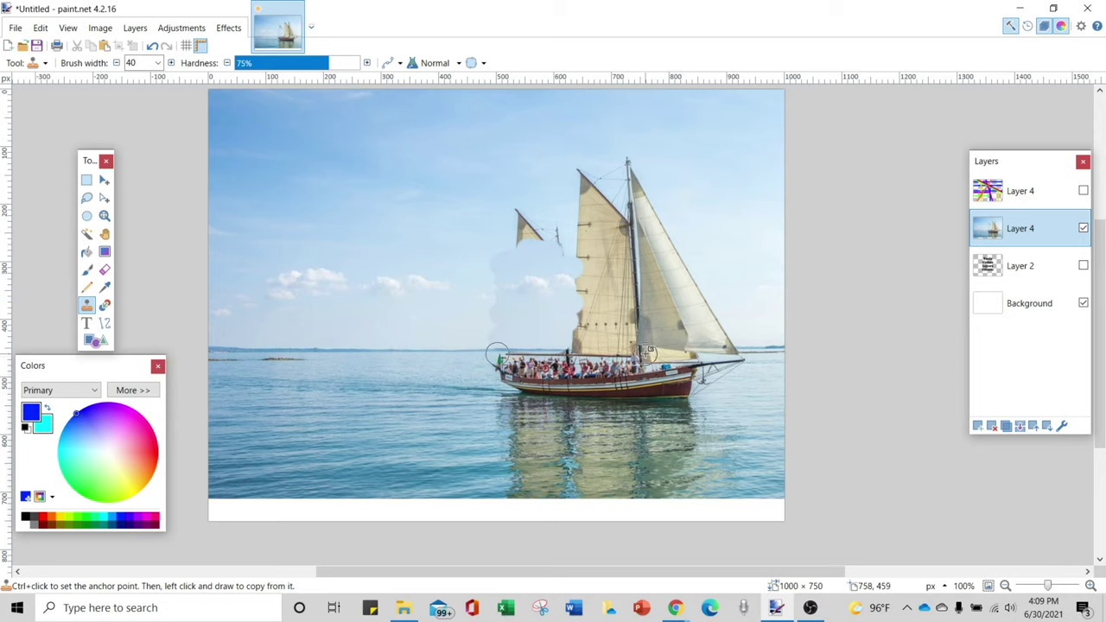
mouse_move(579, 285)
mouse_down()
mouse_move(746, 281)
mouse_move(724, 245)
mouse_move(735, 312)
mouse_move(728, 178)
mouse_move(735, 280)
mouse_move(746, 184)
mouse_move(757, 299)
mouse_move(736, 332)
mouse_up()
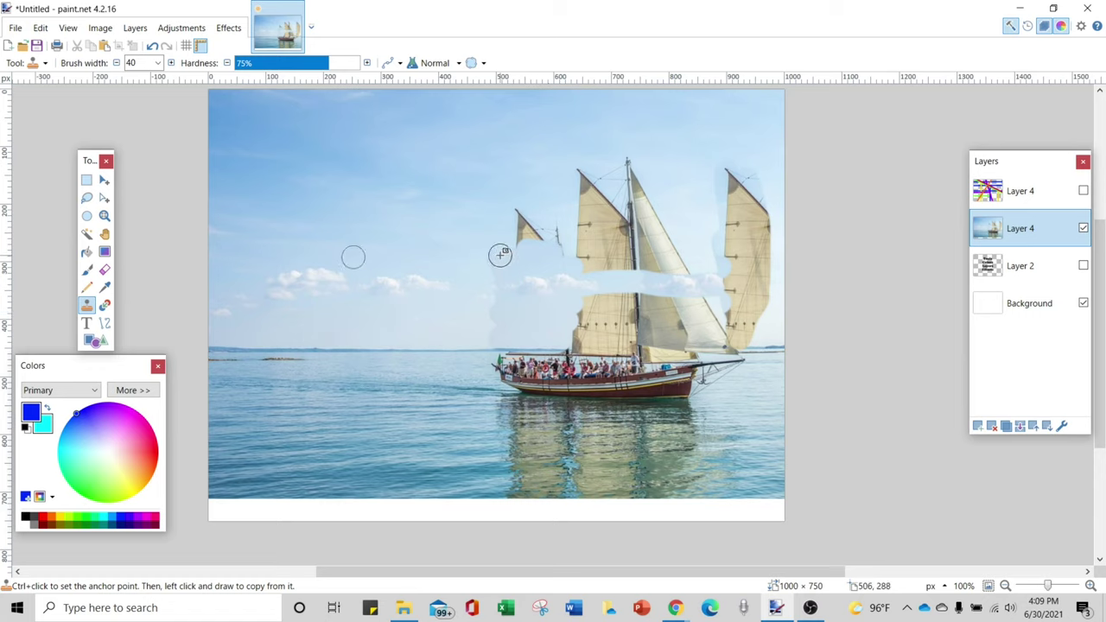
click(509, 281)
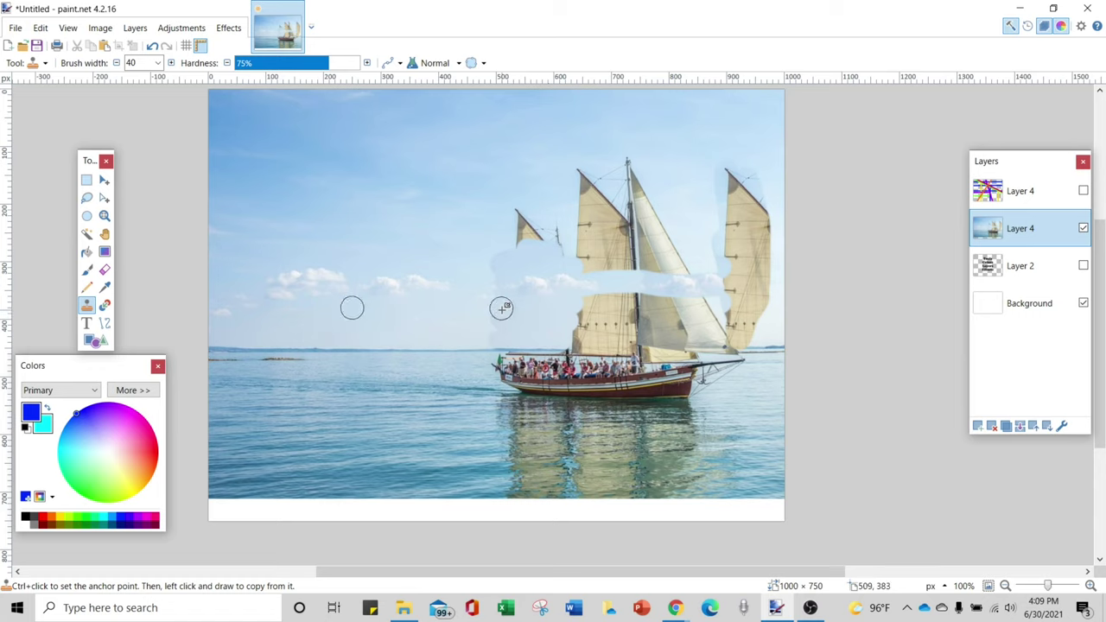
Outline the left edge of the cloned sky with a lasso selection about 102 × 235 px and examine the seam up close.
click(86, 197)
mouse_move(518, 302)
mouse_down()
mouse_move(517, 267)
mouse_move(492, 232)
mouse_move(460, 333)
mouse_move(517, 356)
mouse_up()
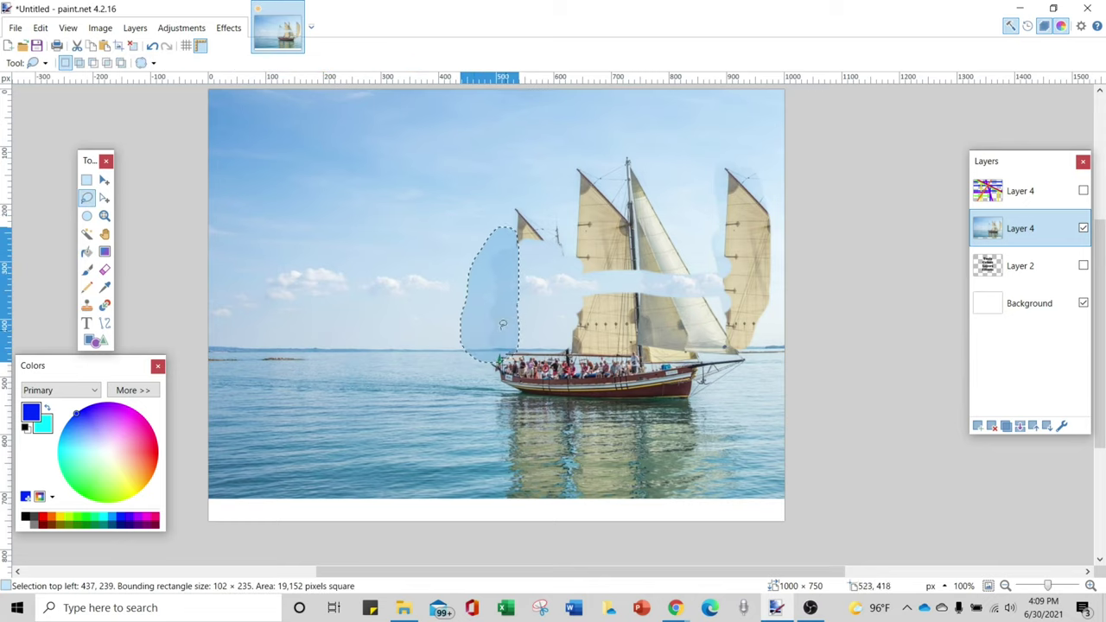
click(104, 215)
click(478, 300)
click(499, 296)
click(499, 296)
click(500, 296)
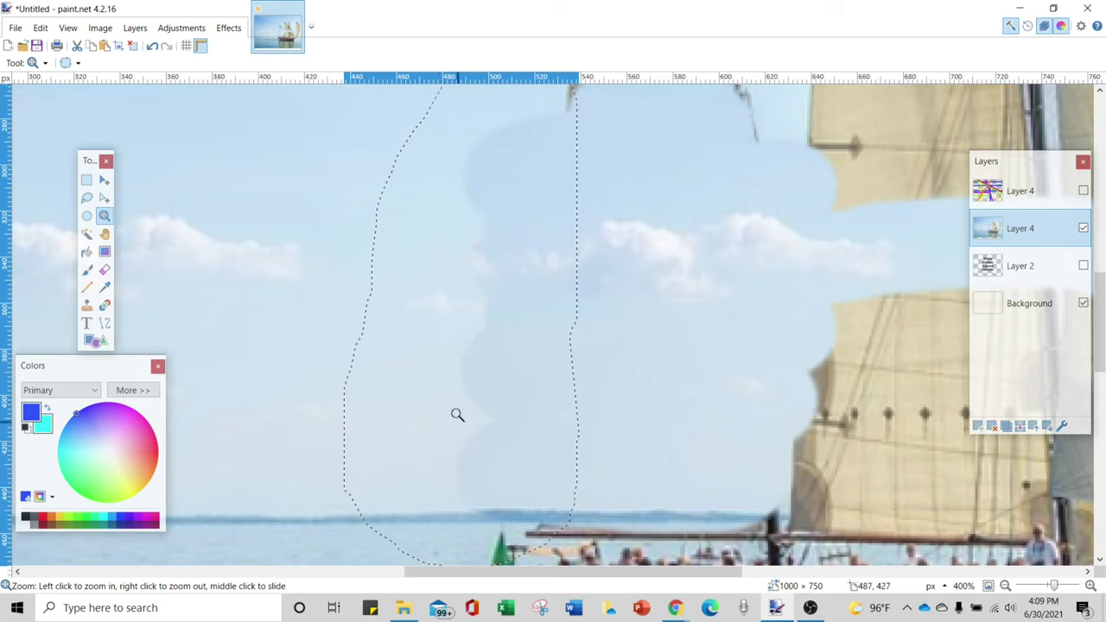
right_click(519, 259)
right_click(509, 248)
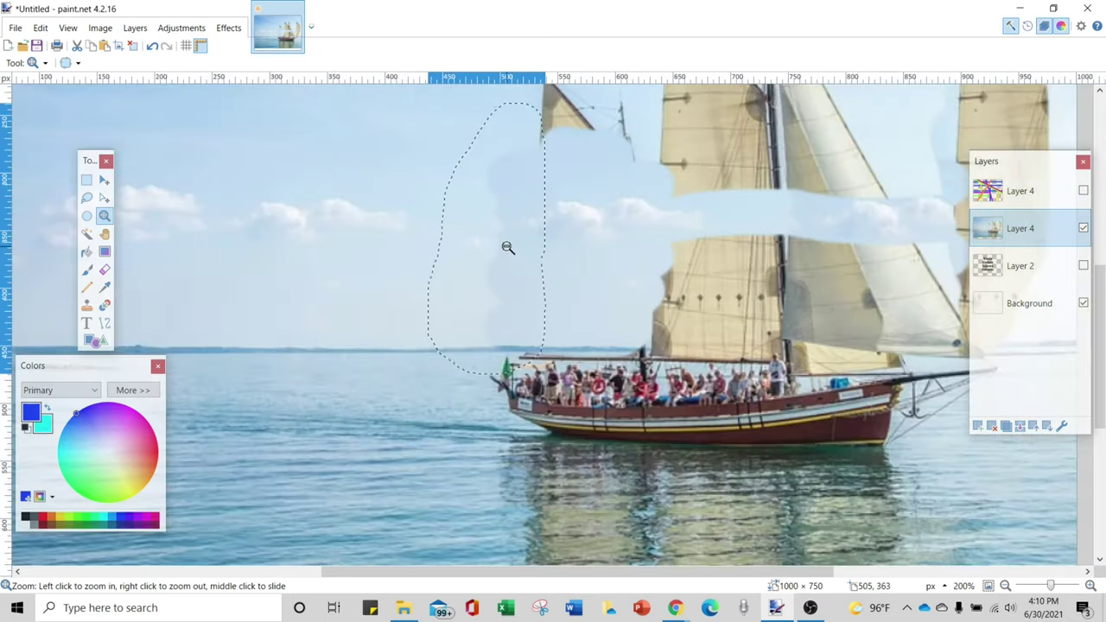
right_click(604, 245)
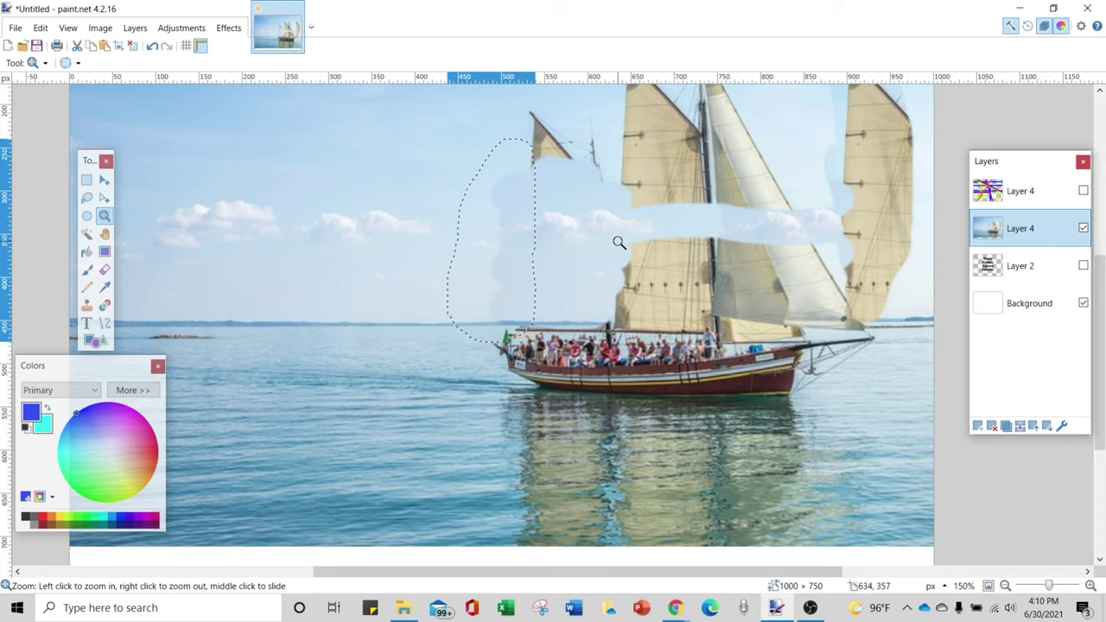
scroll(620, 247, up, 1)
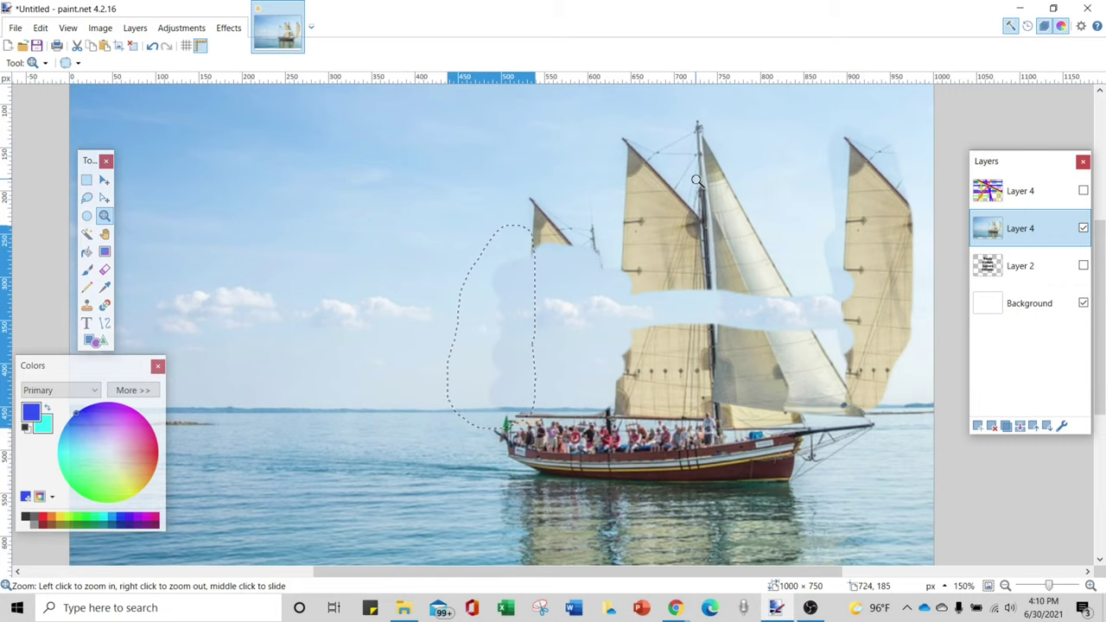
Hide the sailboat photo layer and clear the lasso selection.
click(1083, 229)
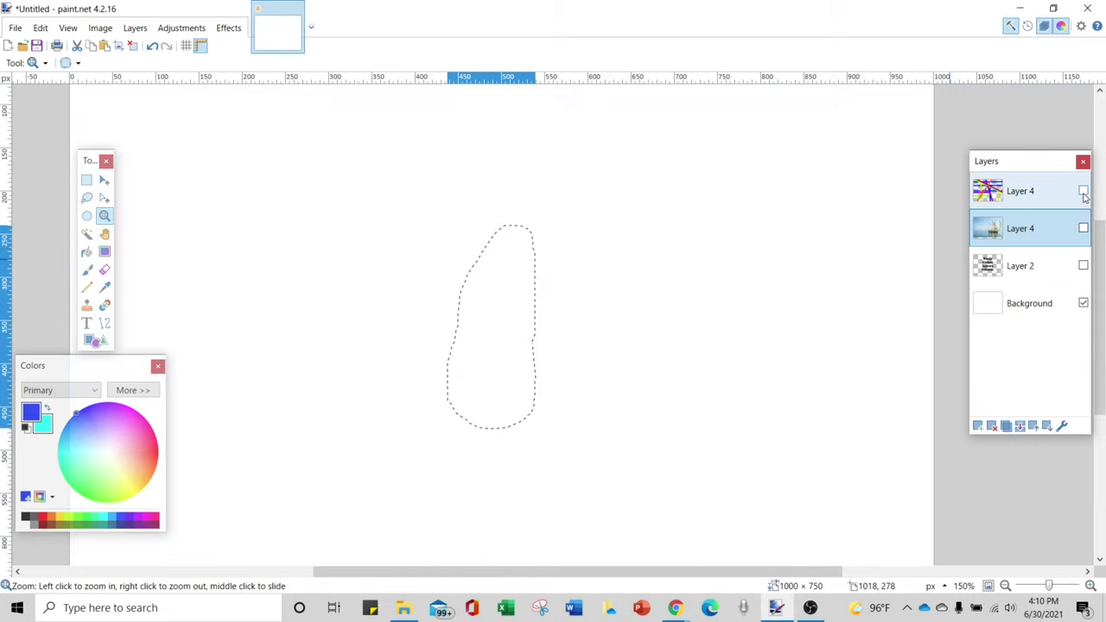
click(86, 179)
click(491, 432)
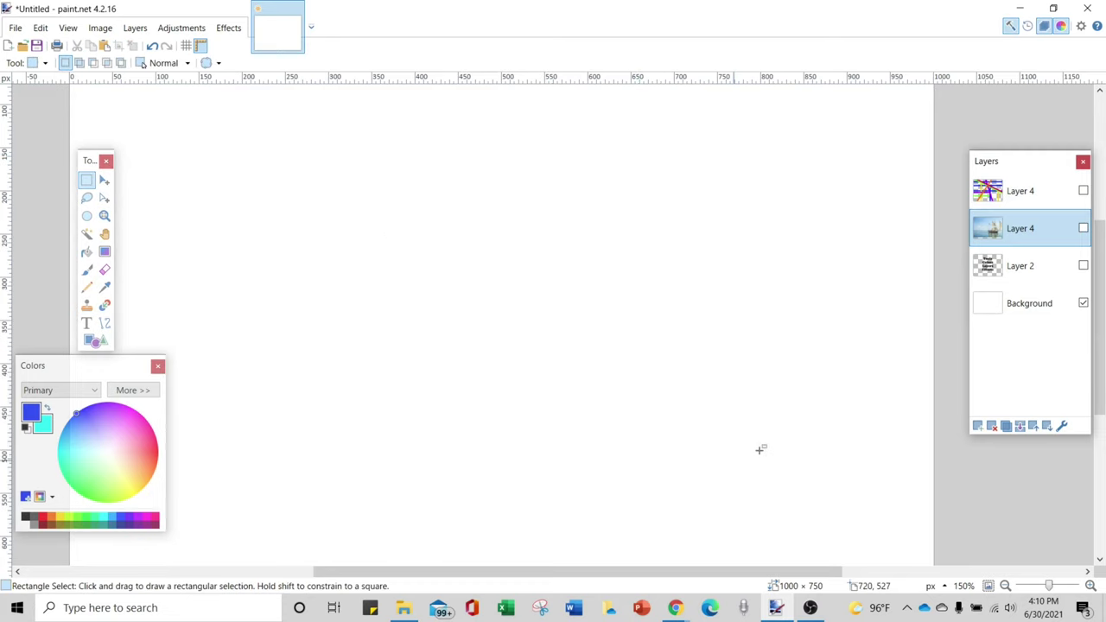
Show the top layer with the colored stripes and view the whole canvas at 100% zoom.
click(1083, 191)
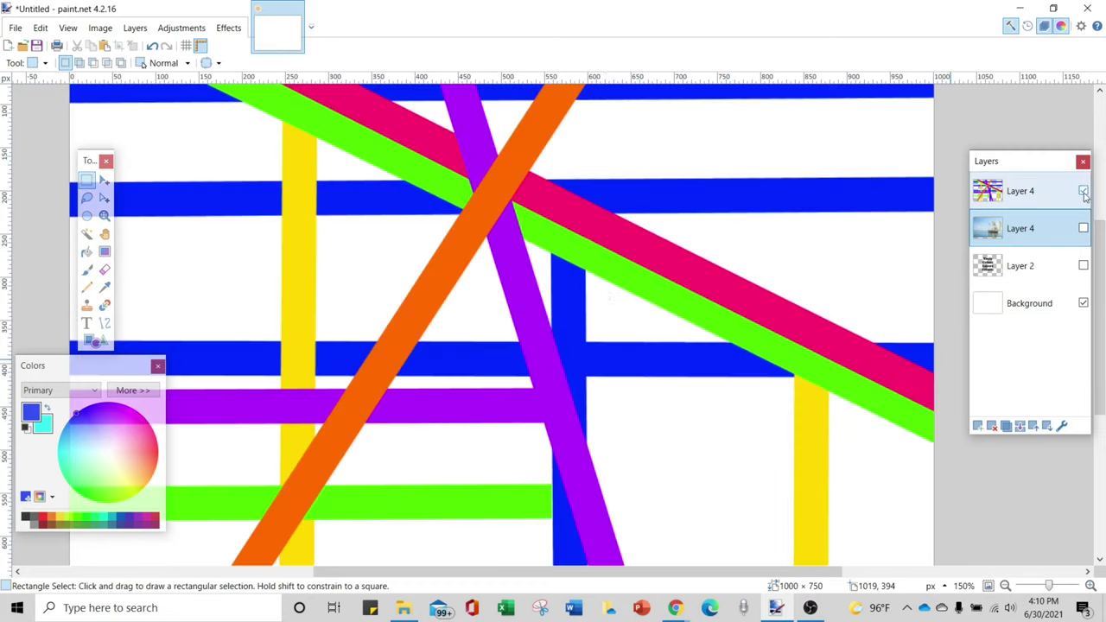
scroll(622, 316, up, 1)
click(104, 215)
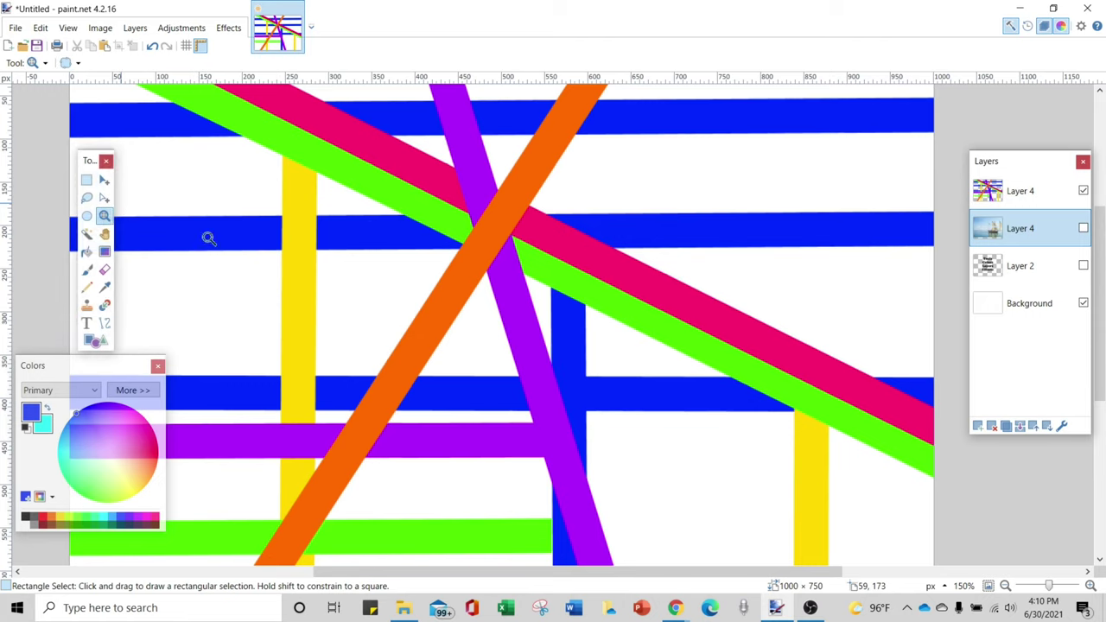
right_click(370, 227)
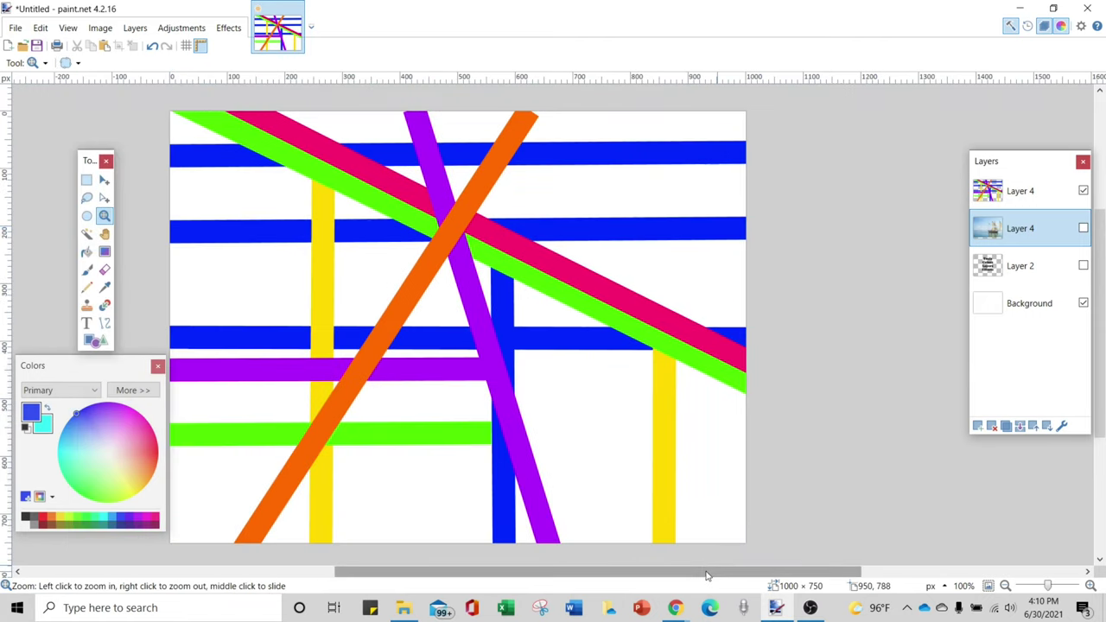
Switch the color being edited to Secondary and return it to Primary.
drag(709, 576, 636, 576)
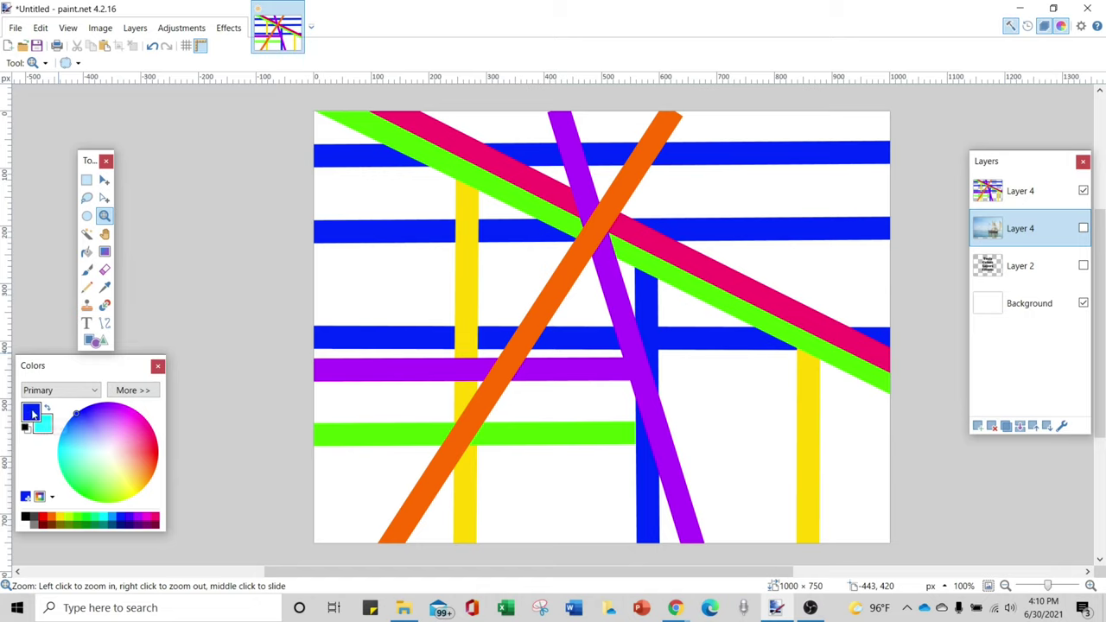
click(61, 389)
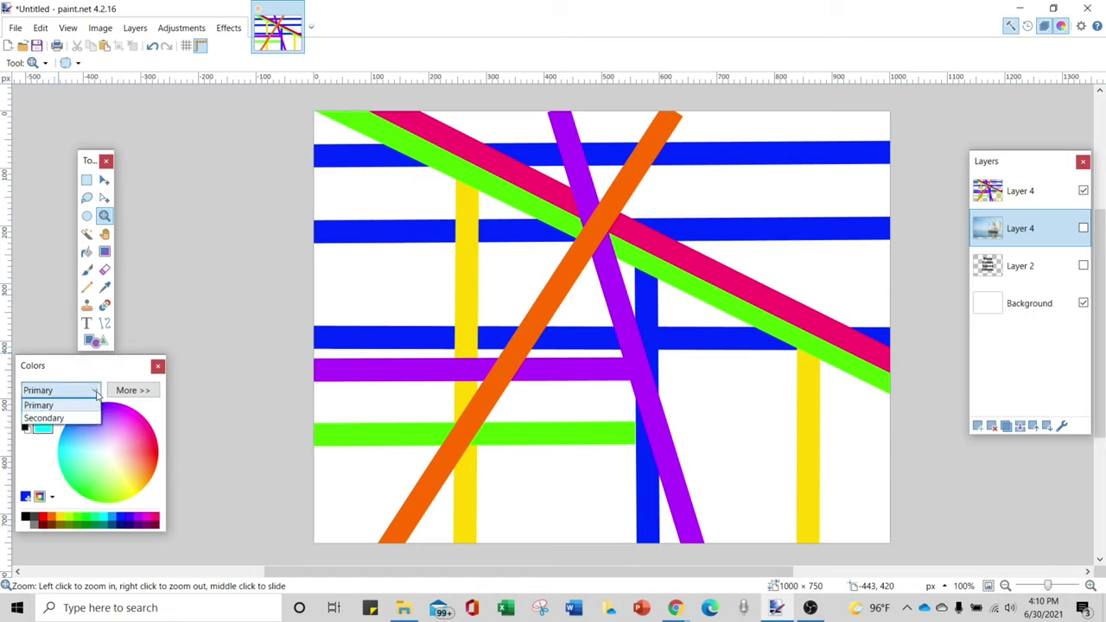
click(51, 415)
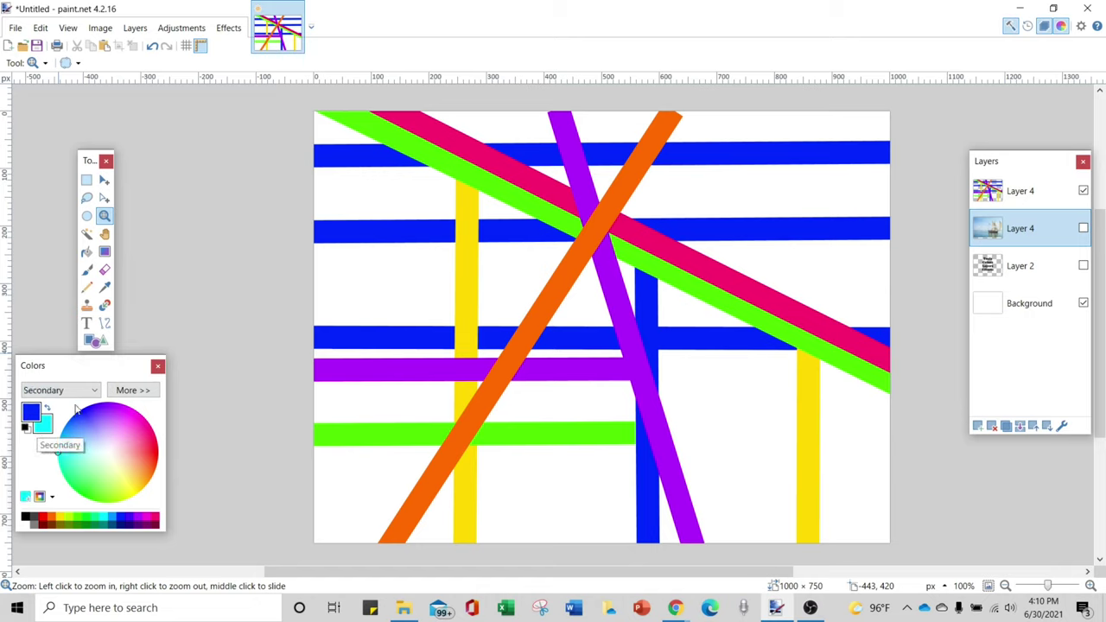
click(76, 391)
click(74, 406)
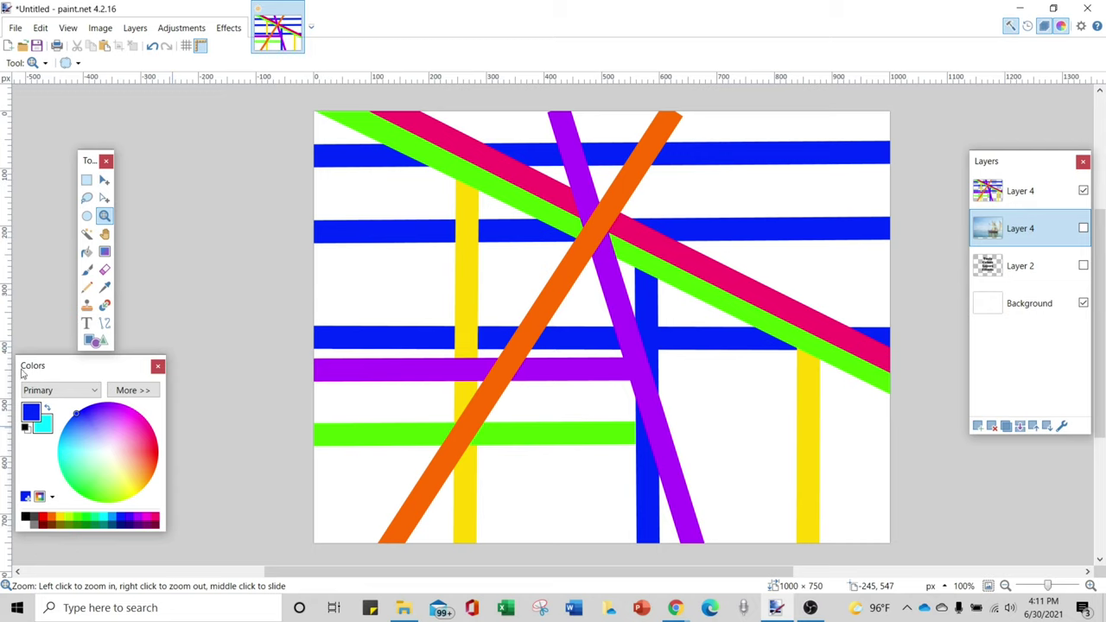
Select the colored stripes layer, fill the third blue stripe's left segment with cyan using Paint Bucket, and undo the fill.
click(87, 253)
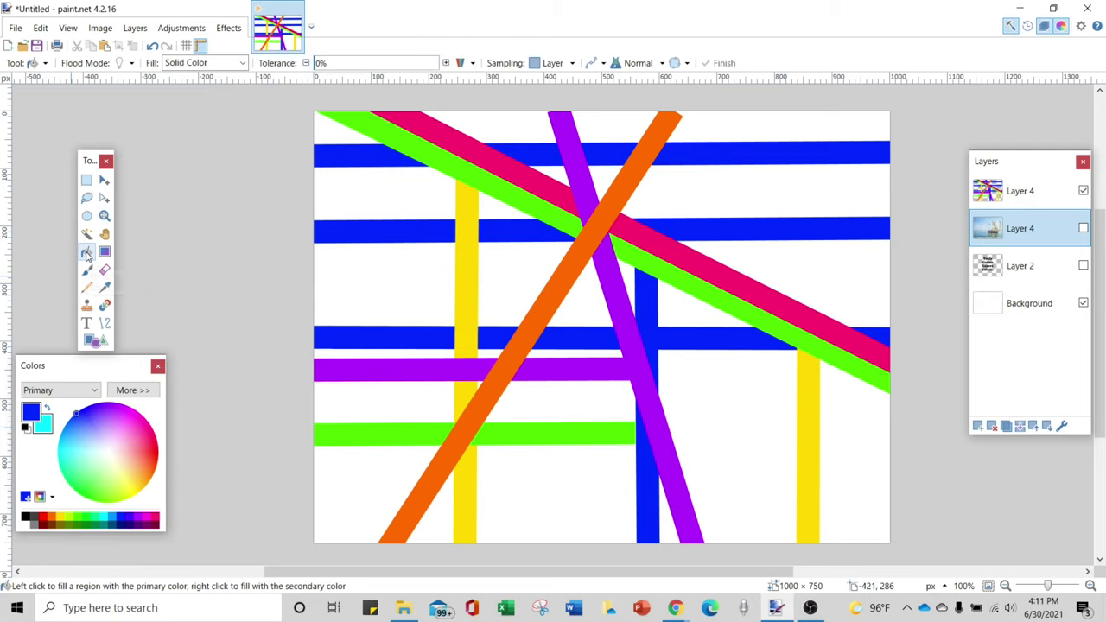
click(360, 335)
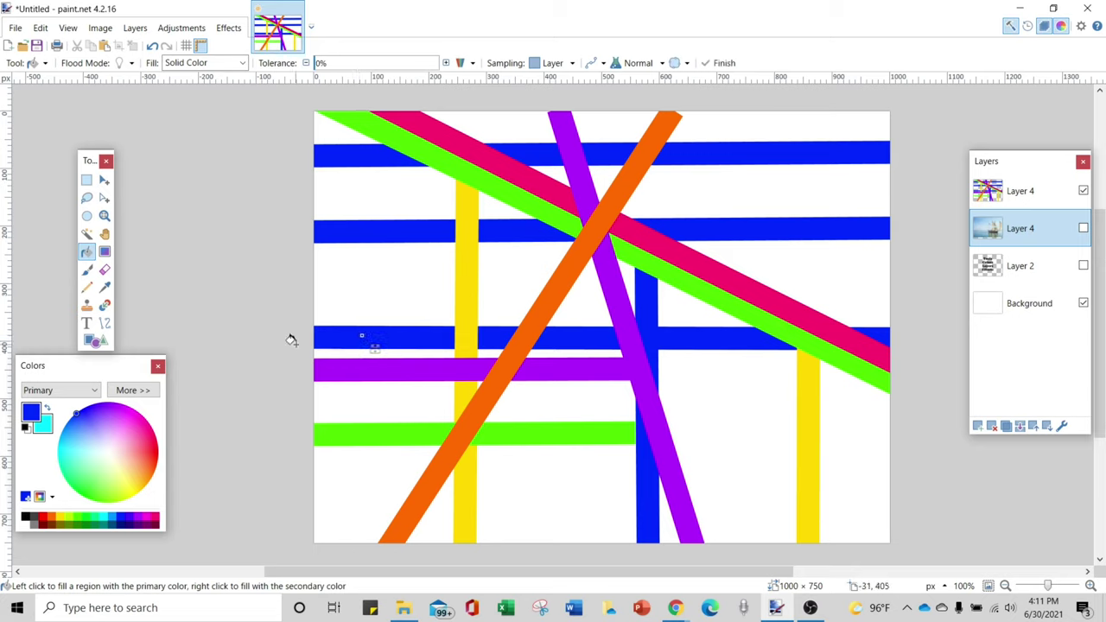
click(988, 192)
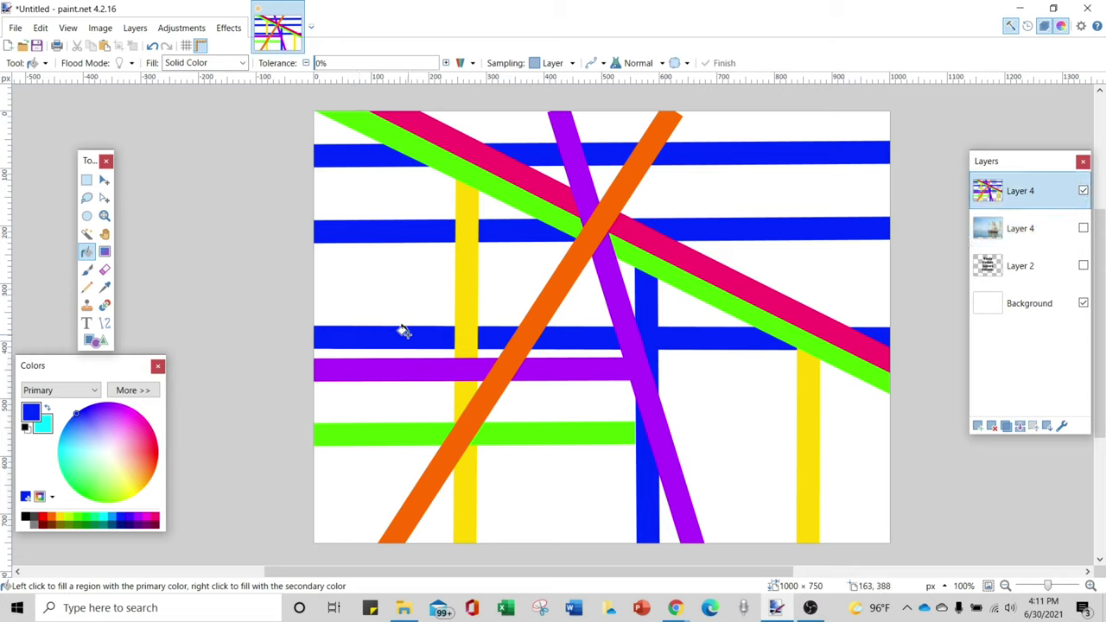
click(405, 334)
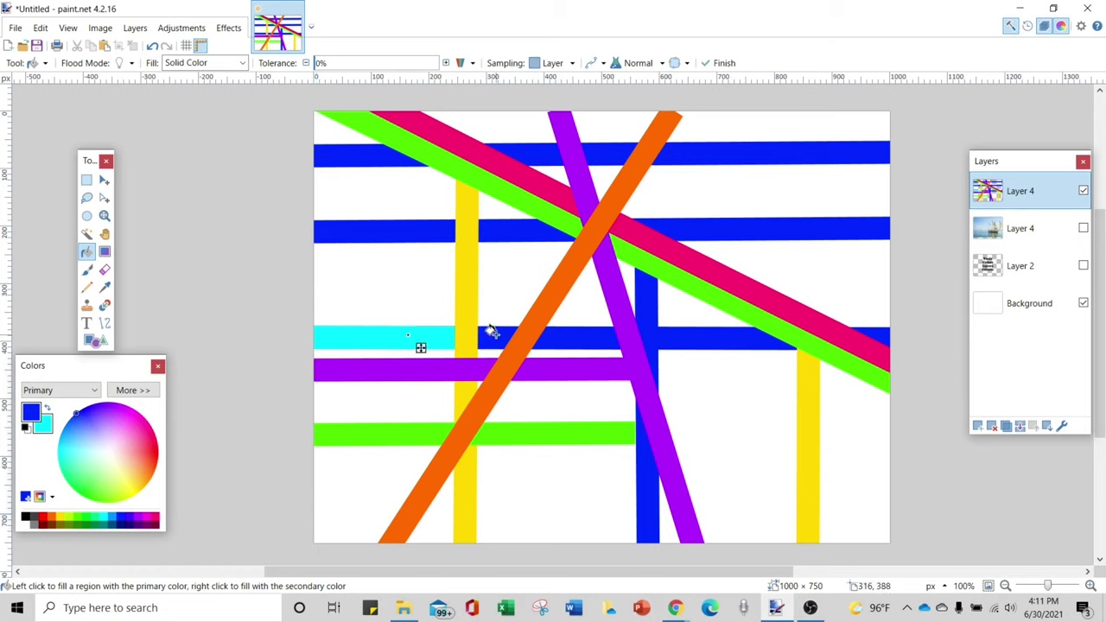
click(153, 48)
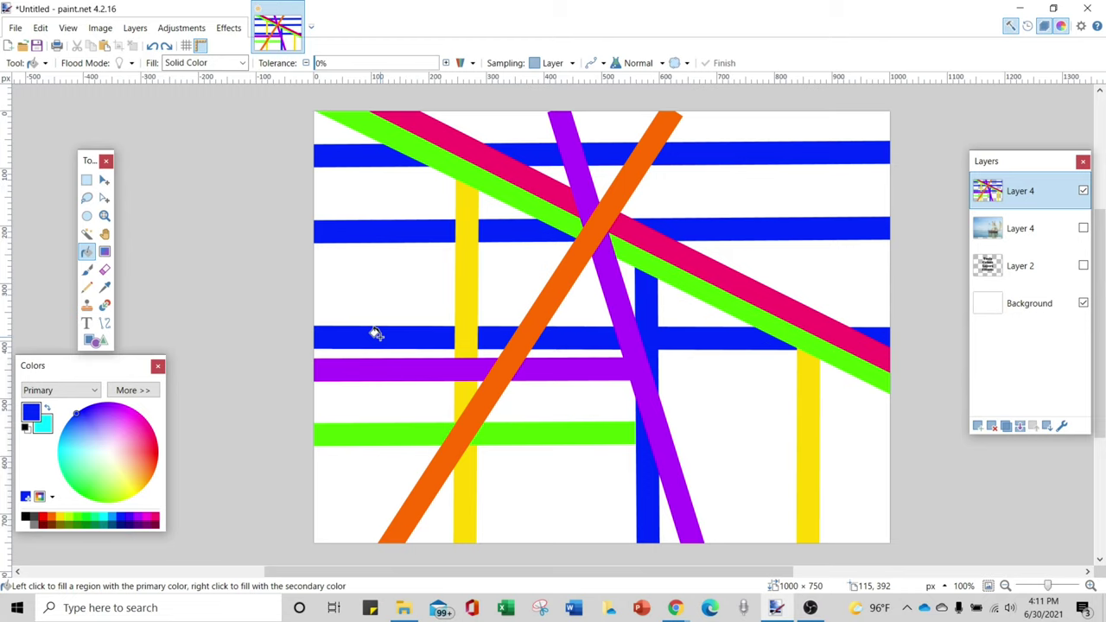
Recolor the blue stripes to the secondary cyan with the Recolor tool at brush width 300.
click(104, 305)
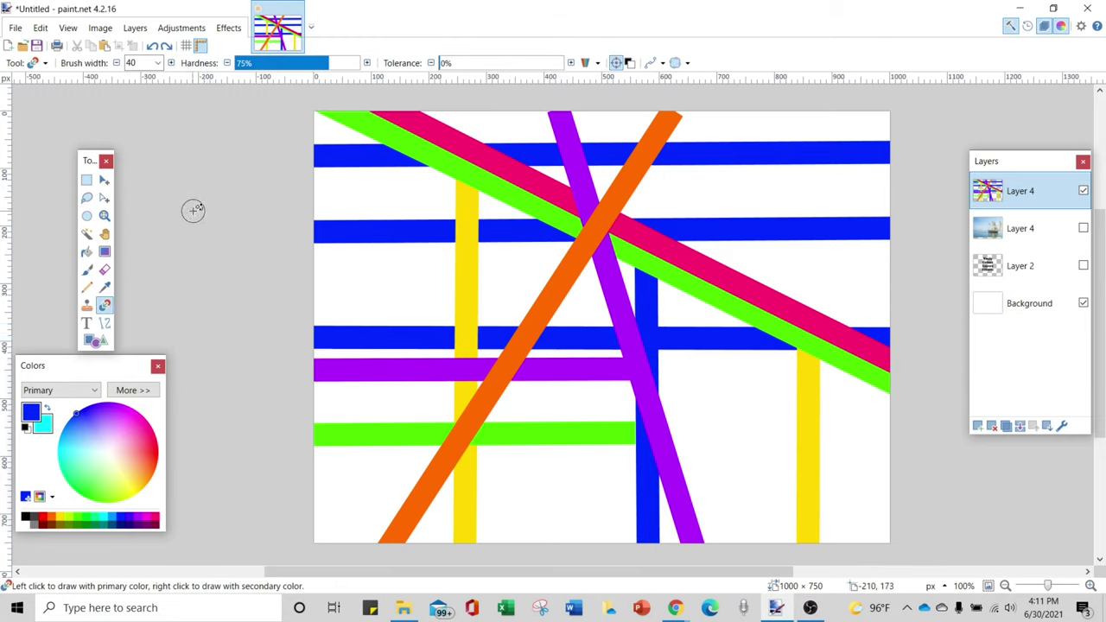
click(158, 65)
scroll(152, 224, down, 8)
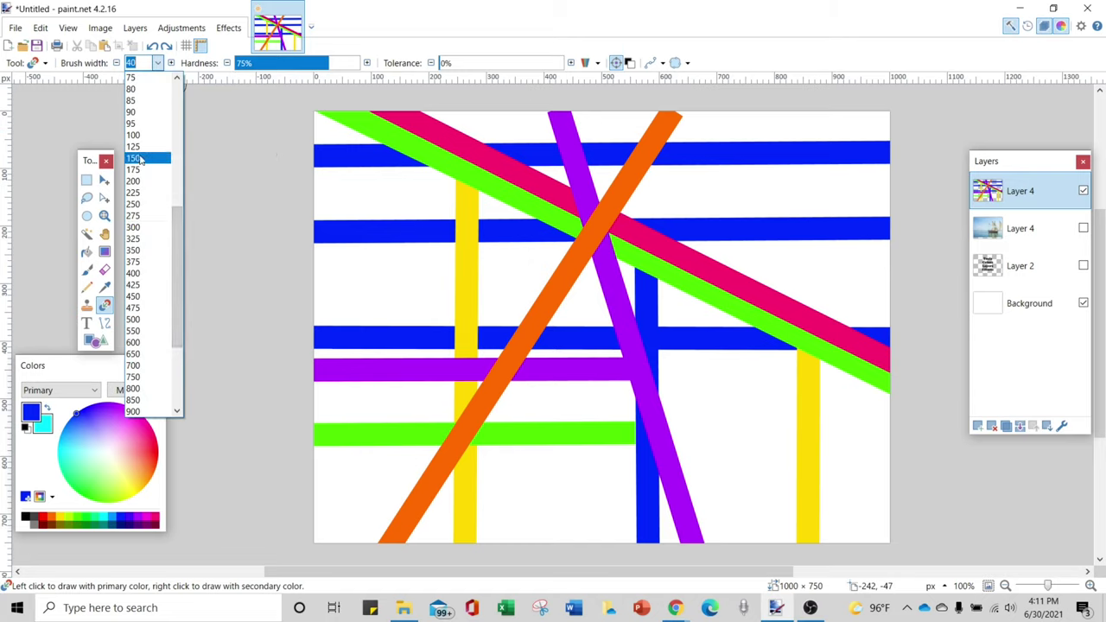
click(141, 160)
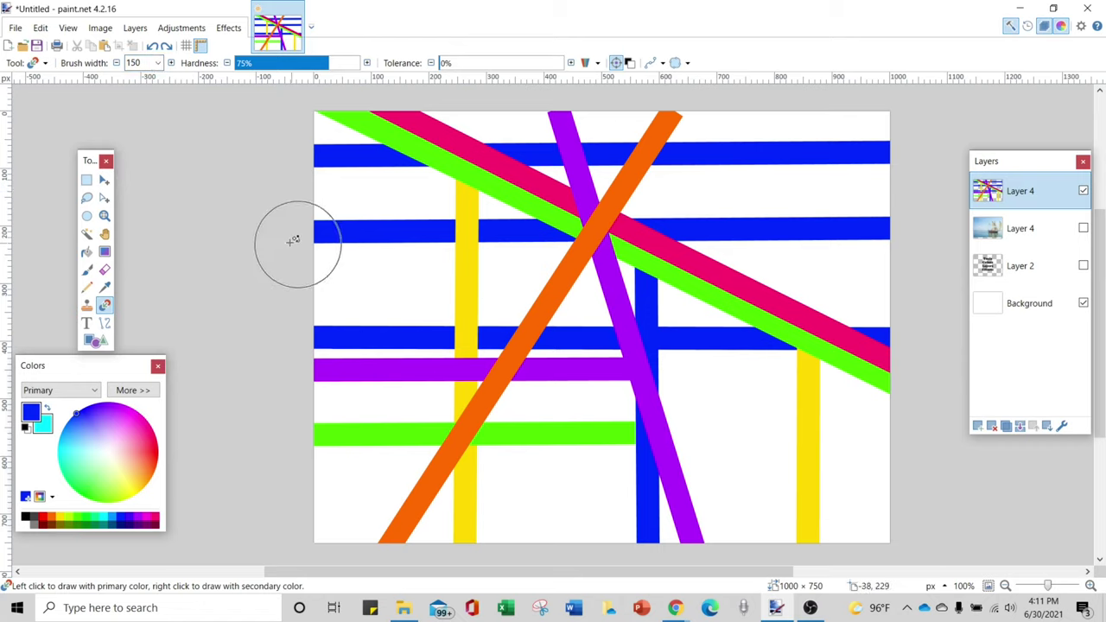
click(158, 64)
click(141, 151)
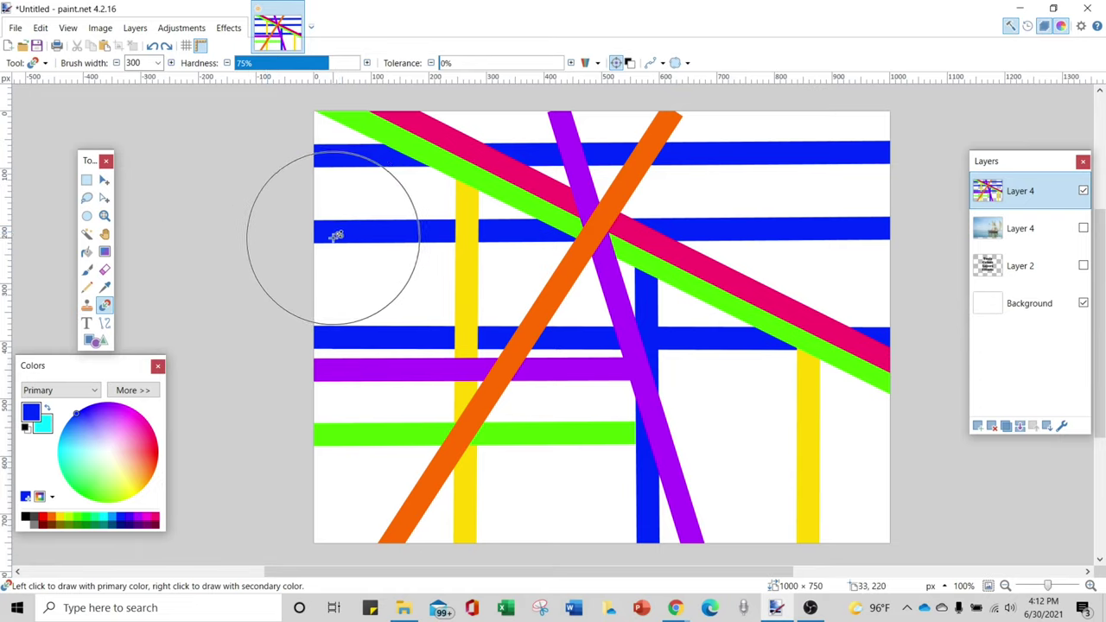
right_click(393, 231)
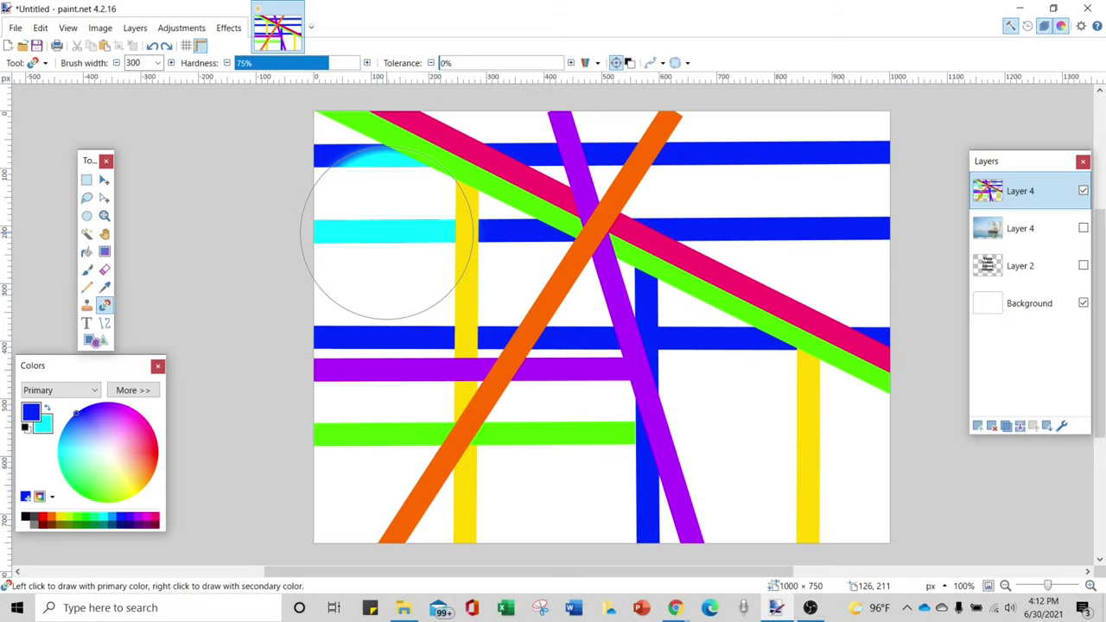
mouse_move(385, 233)
mouse_down()
mouse_move(385, 210)
mouse_move(769, 185)
mouse_move(854, 206)
mouse_move(703, 264)
mouse_move(613, 482)
mouse_move(620, 336)
mouse_move(461, 271)
mouse_move(314, 334)
mouse_move(371, 325)
mouse_move(376, 338)
mouse_up()
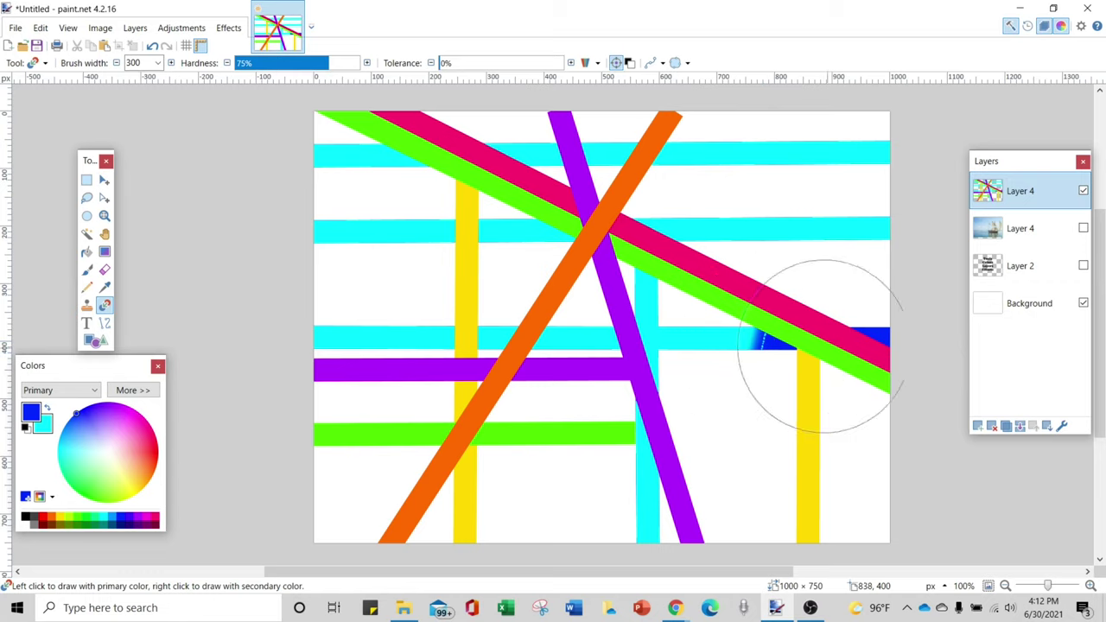
key(ctrl+z)
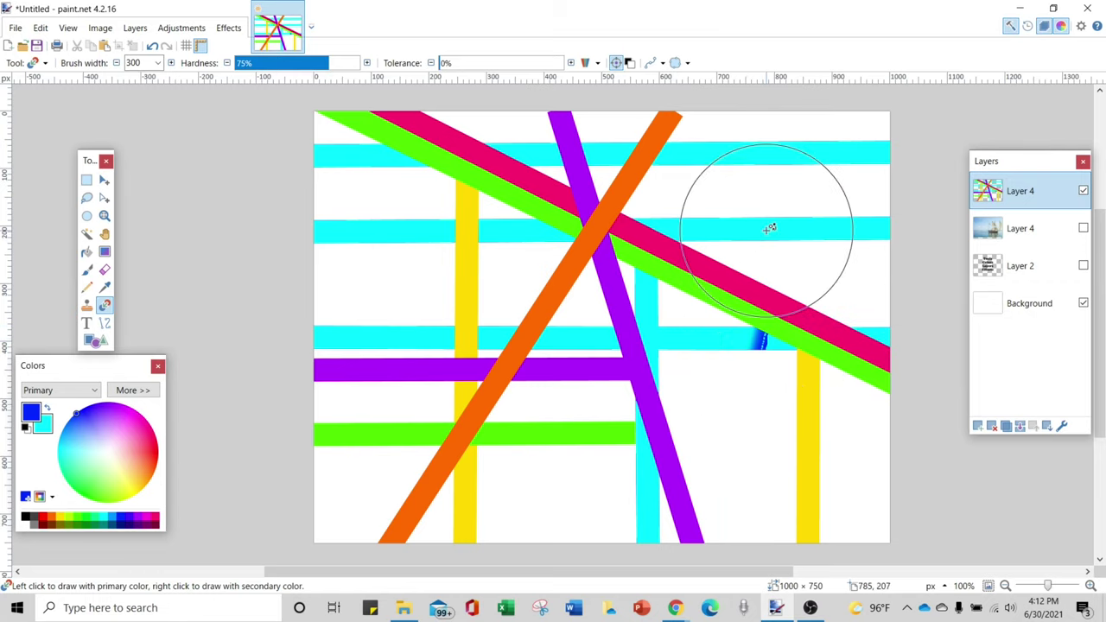
Recolor the cyan stripes back to blue and brush partial cyan patches over the blue stripes on the canvas's right half.
mouse_move(767, 230)
mouse_down()
mouse_move(733, 230)
mouse_move(749, 190)
mouse_move(877, 214)
mouse_move(820, 204)
mouse_move(326, 209)
mouse_move(334, 279)
mouse_move(384, 336)
mouse_move(872, 327)
mouse_move(647, 436)
mouse_move(647, 483)
mouse_up()
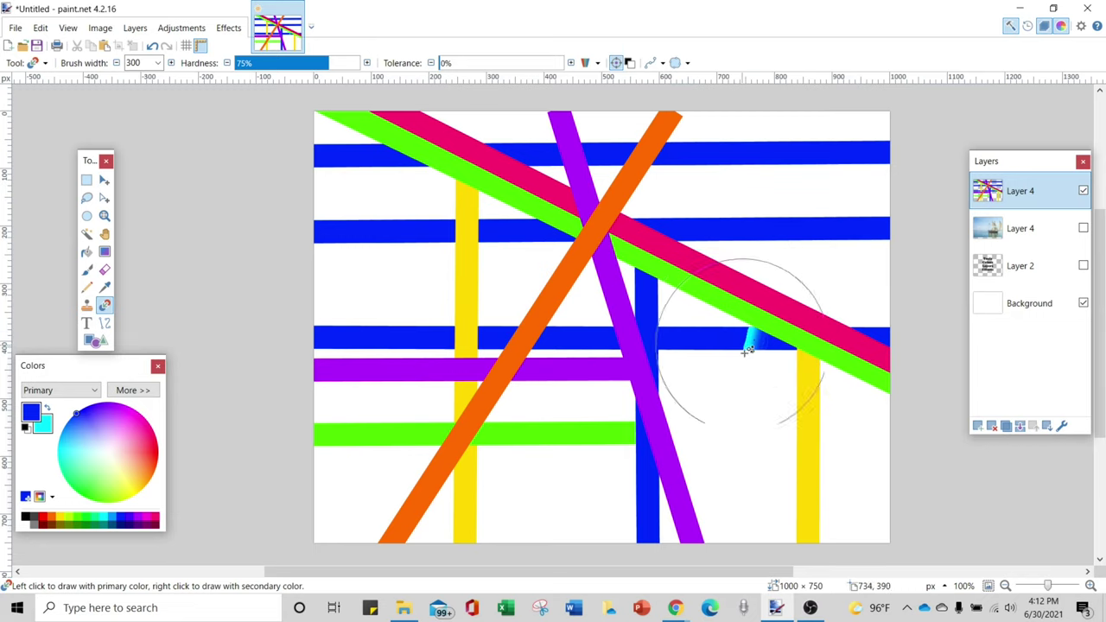
drag(736, 333, 678, 343)
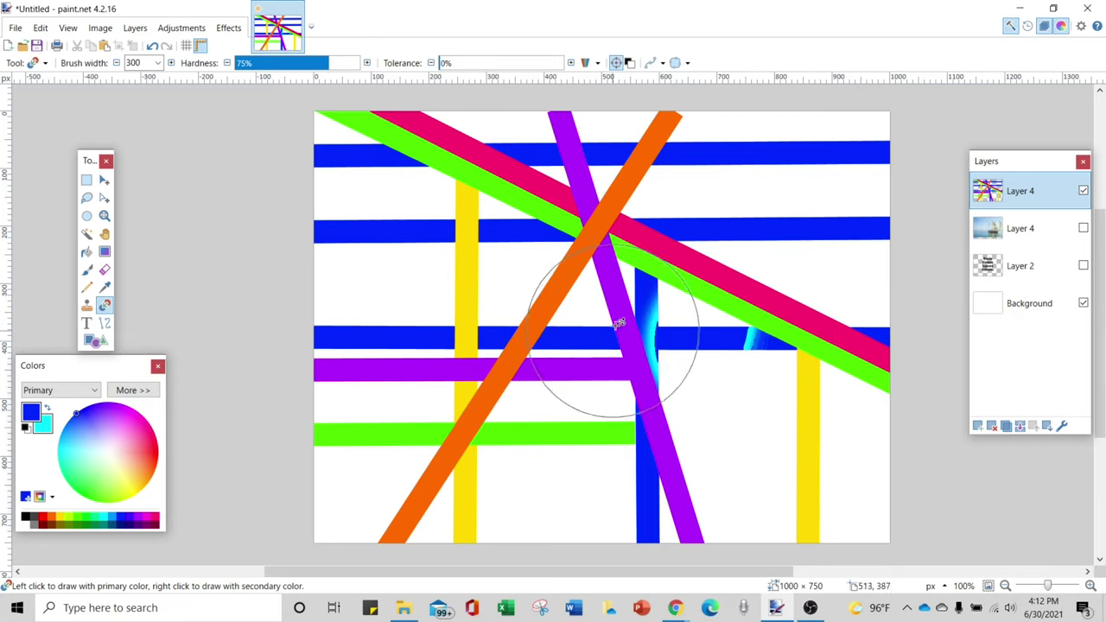
mouse_move(641, 290)
mouse_down()
mouse_move(633, 342)
mouse_move(582, 389)
mouse_move(729, 366)
mouse_move(622, 329)
mouse_move(639, 289)
mouse_move(719, 338)
mouse_move(636, 347)
mouse_up()
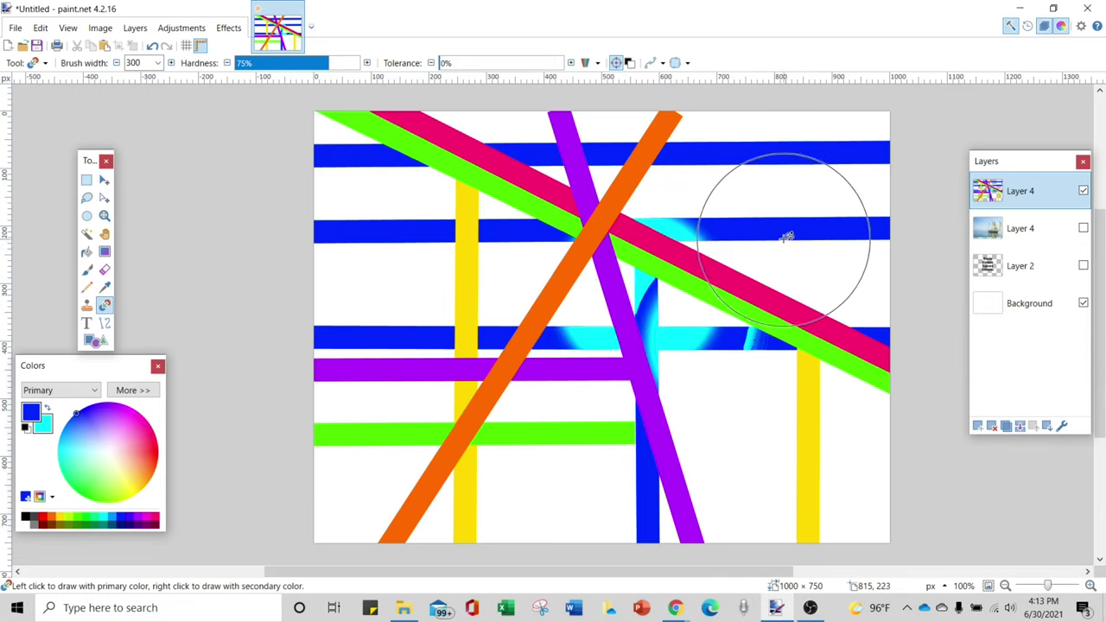
mouse_move(788, 228)
mouse_down()
mouse_move(613, 222)
mouse_move(648, 178)
mouse_move(695, 157)
mouse_move(728, 178)
mouse_up()
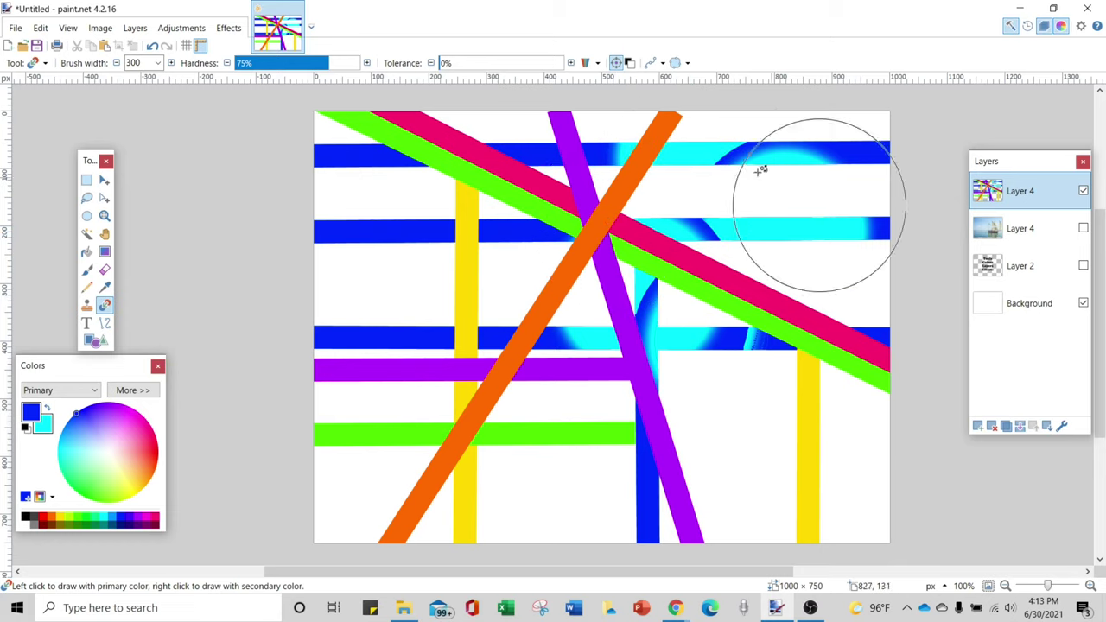
Recolor the upper part of the green diagonal stripe blue and the whole orange diagonal stripe cyan.
mouse_move(528, 153)
mouse_down()
mouse_move(547, 148)
mouse_move(469, 159)
mouse_move(415, 210)
mouse_up()
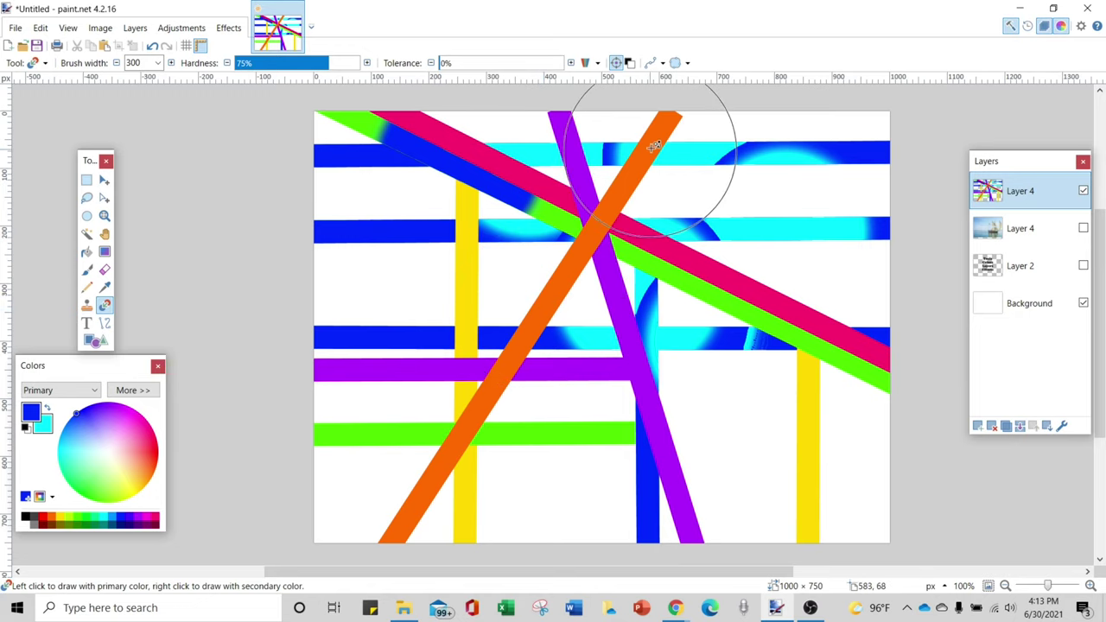
mouse_move(670, 121)
mouse_down()
mouse_move(540, 275)
mouse_move(423, 492)
mouse_up()
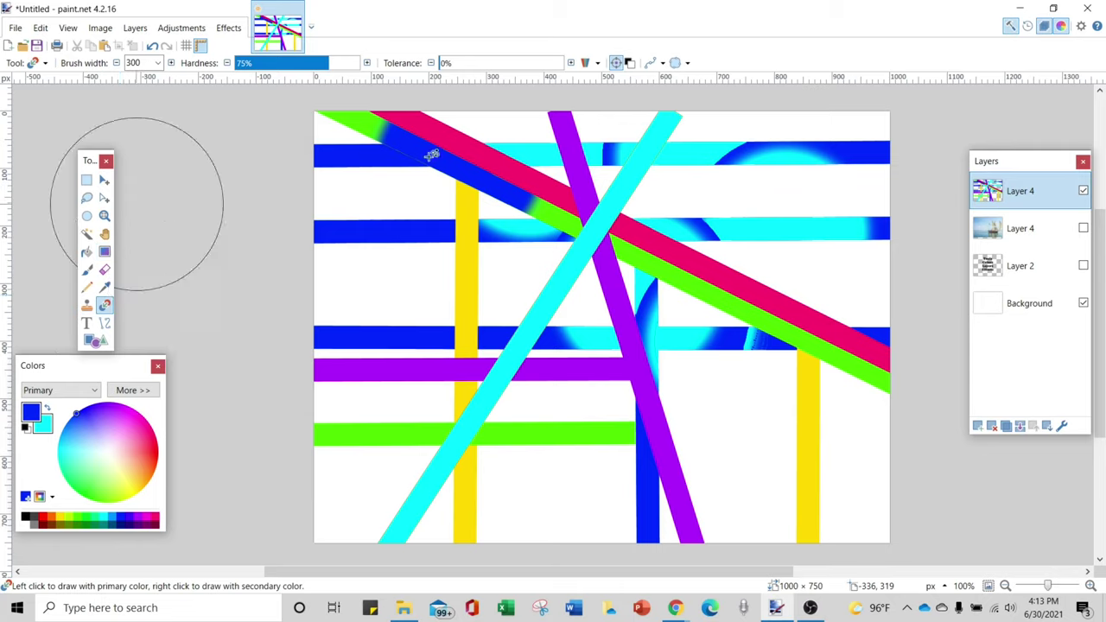
Delete every layer above the background and add a new empty layer.
click(991, 425)
click(992, 425)
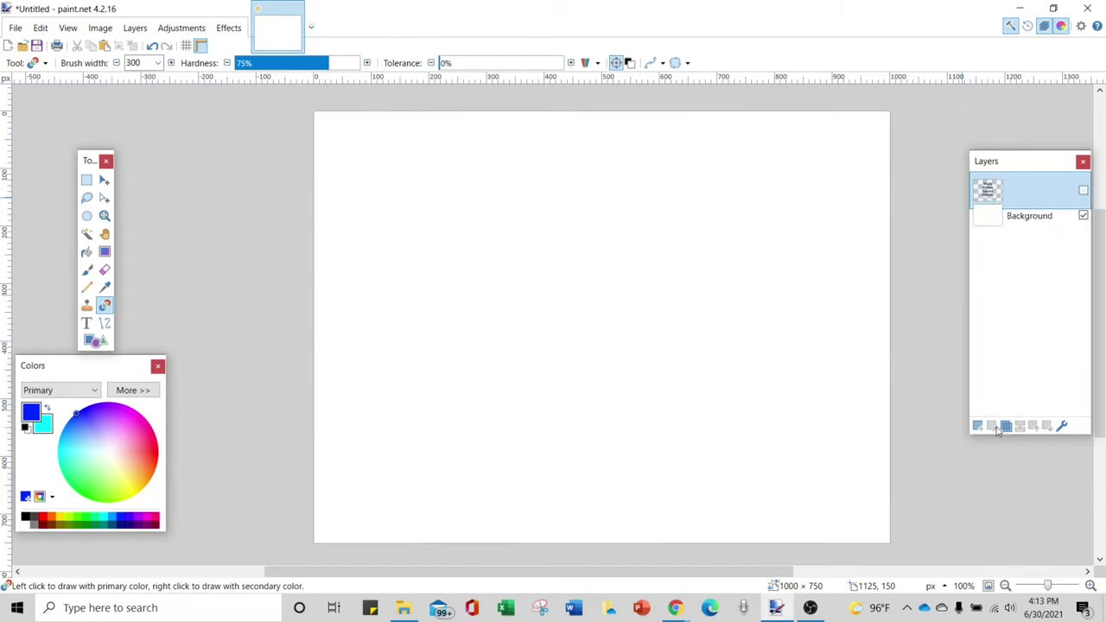
click(991, 425)
click(978, 427)
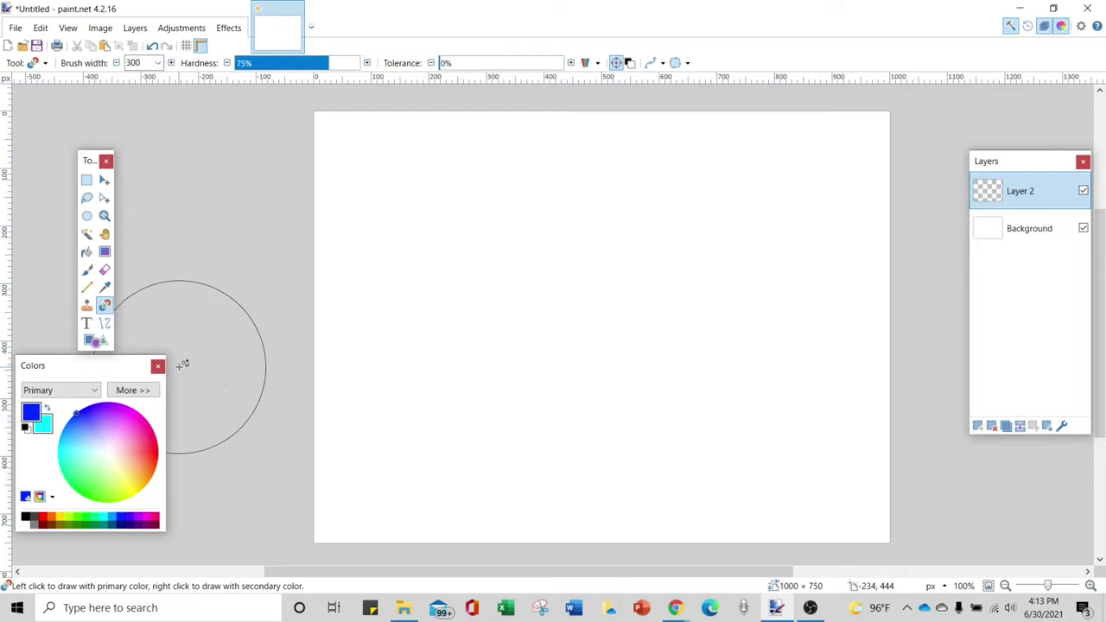
Add the blue text "HELLO" in Engravers MT at size 84 and move it to the upper middle of the canvas.
click(94, 326)
click(416, 228)
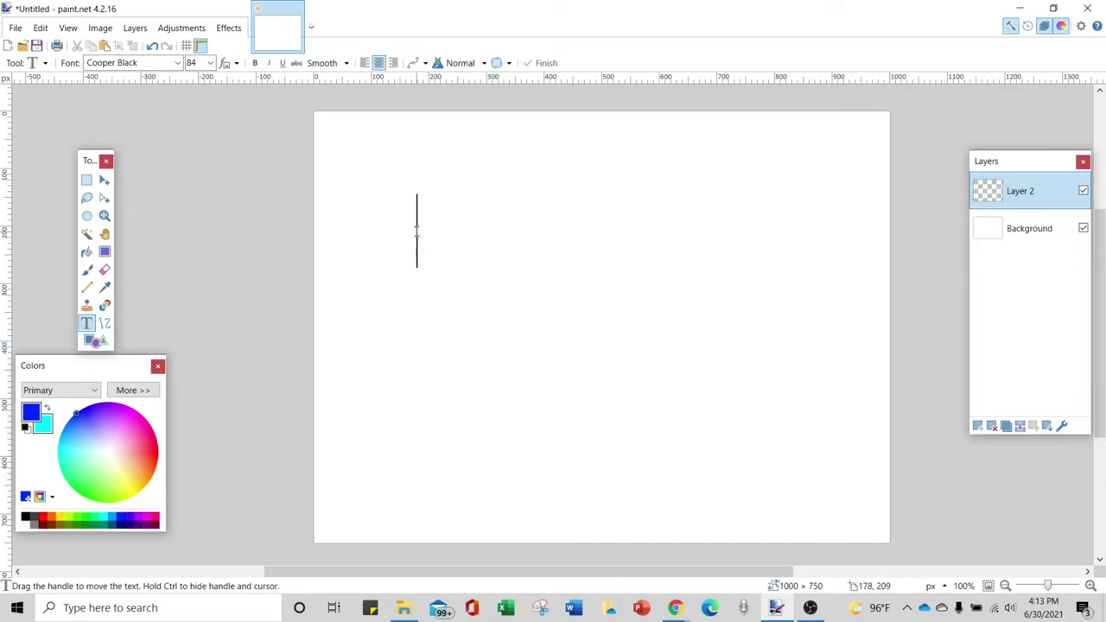
click(177, 63)
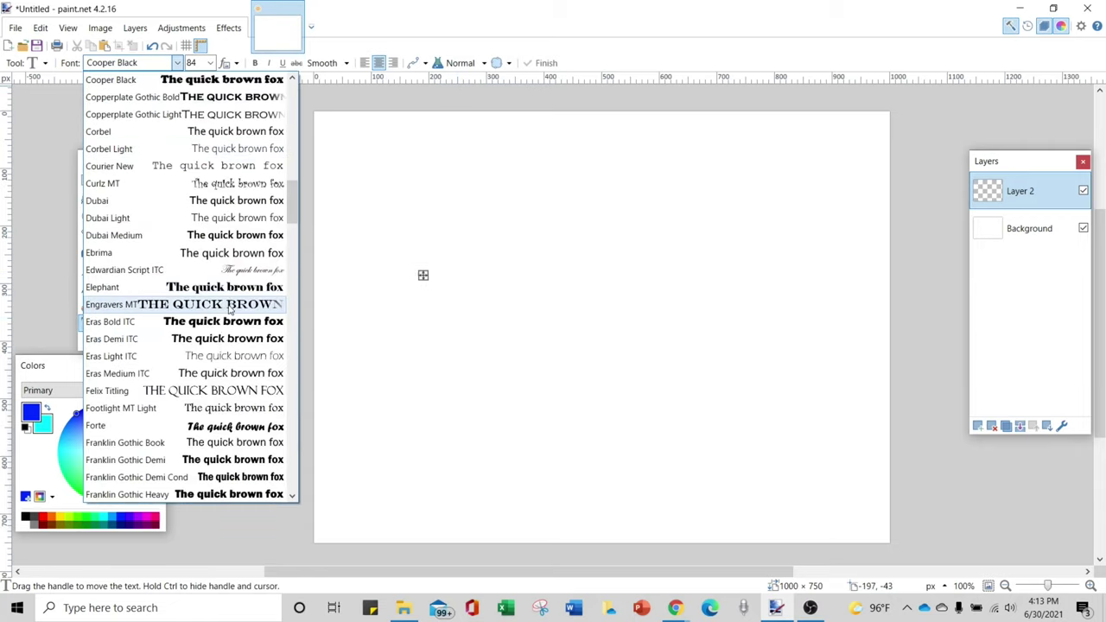
click(113, 304)
text(HELLO)
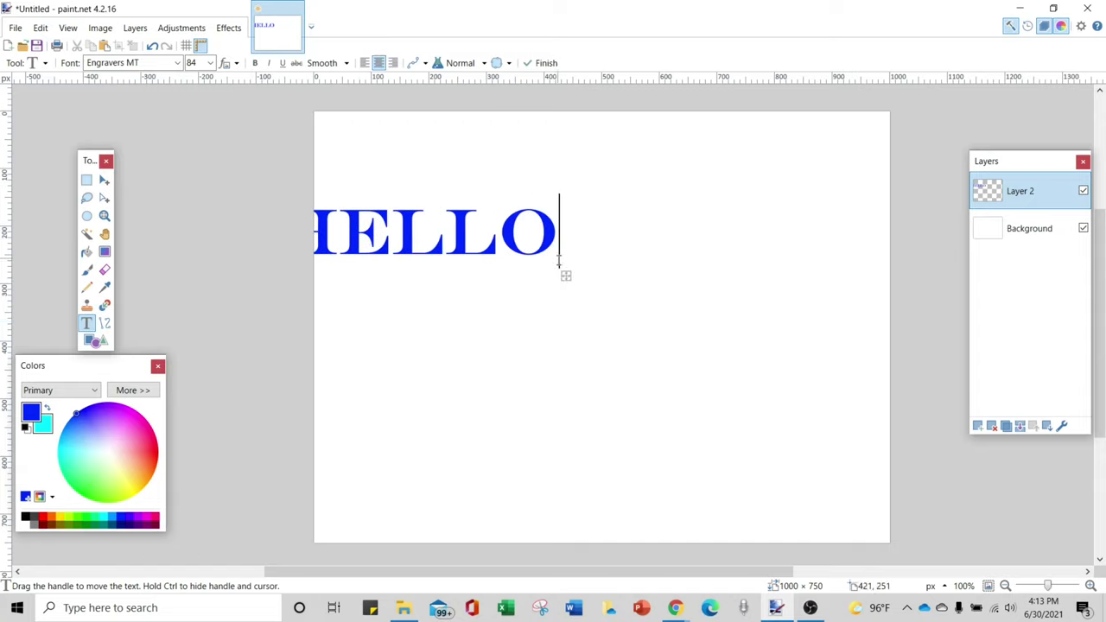
drag(566, 276, 738, 293)
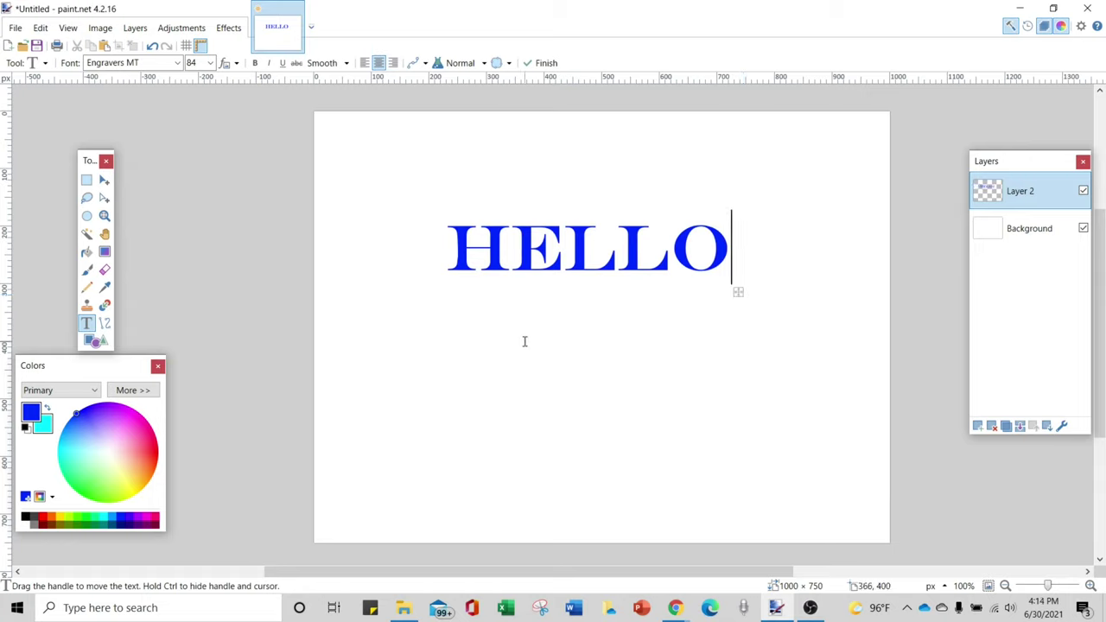
Commit the HELLO text, place an empty text cursor below it and look through the font list.
key(Left)
key(Left)
key(Left)
click(87, 198)
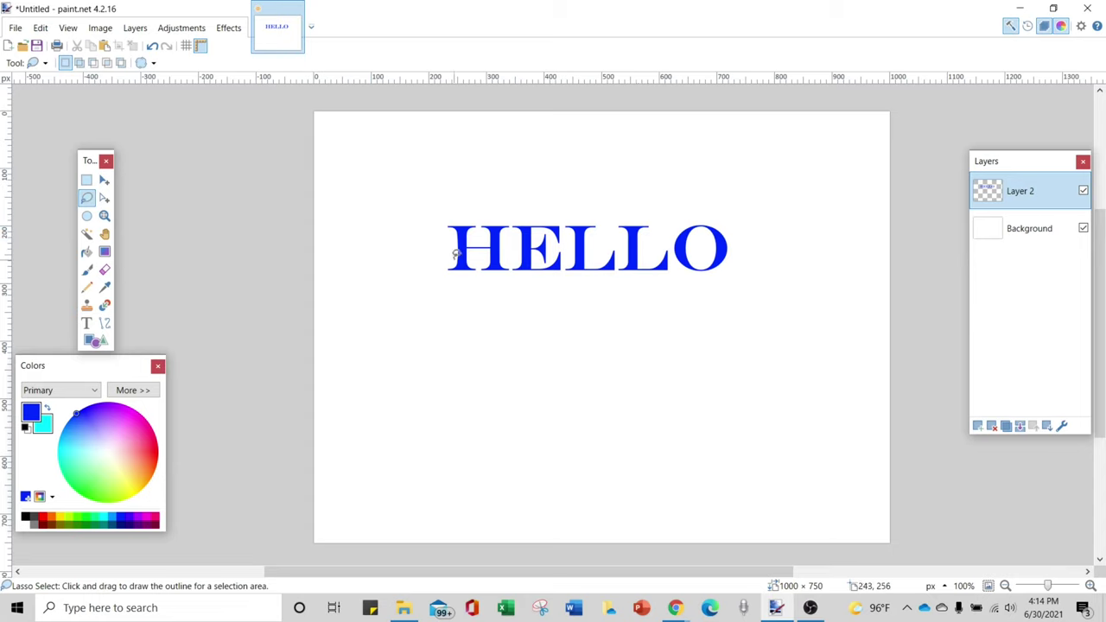
click(87, 323)
click(422, 349)
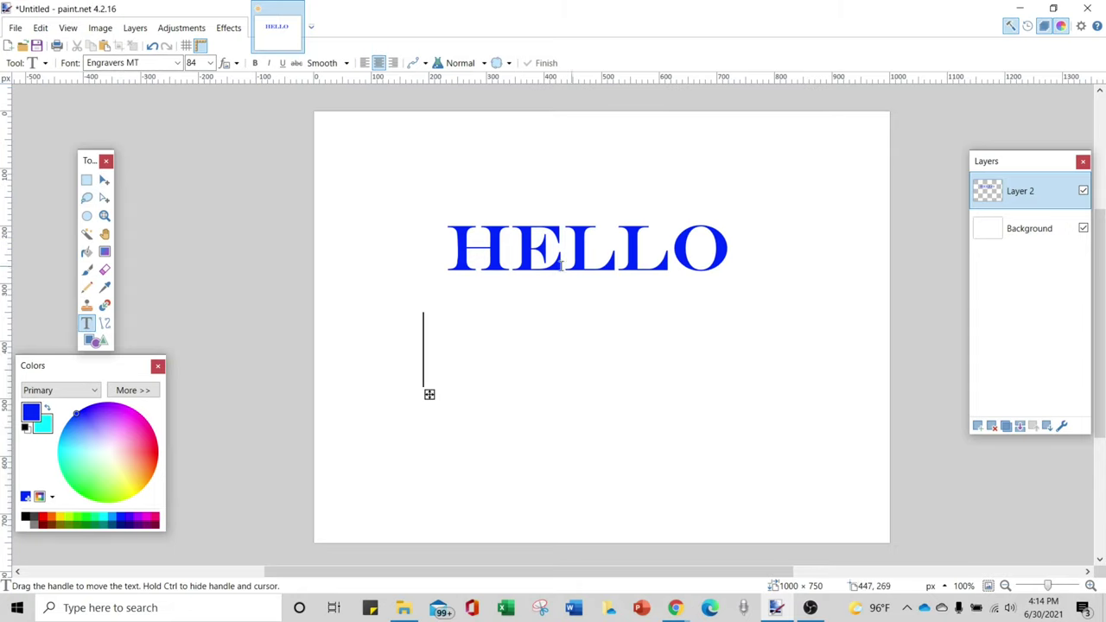
click(177, 64)
click(178, 64)
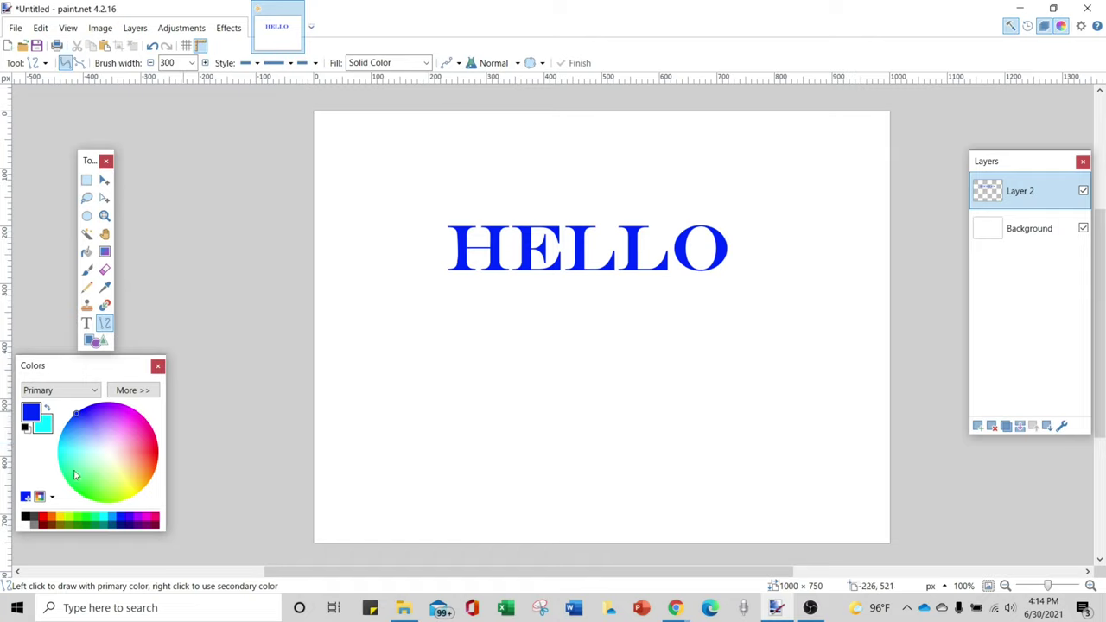
Draw a black line about 680 px long at brush width 300, sloping down to the right across the HELLO text.
click(26, 516)
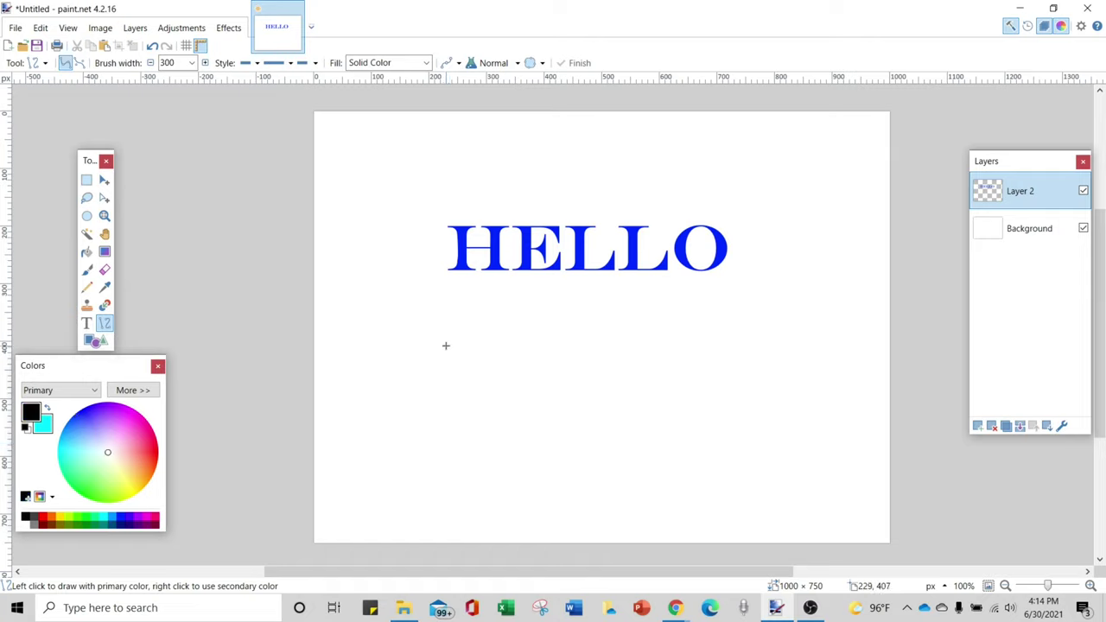
mouse_move(373, 280)
mouse_down()
mouse_move(553, 361)
mouse_move(744, 395)
mouse_up()
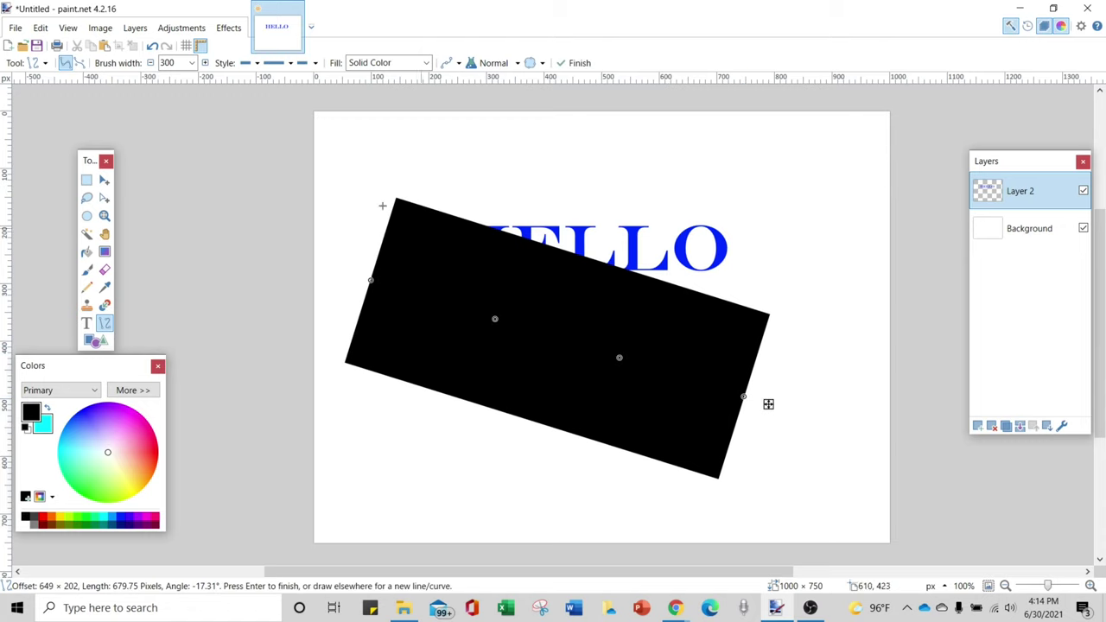
Set the line's brush width to 4 and change its colour to red.
click(192, 63)
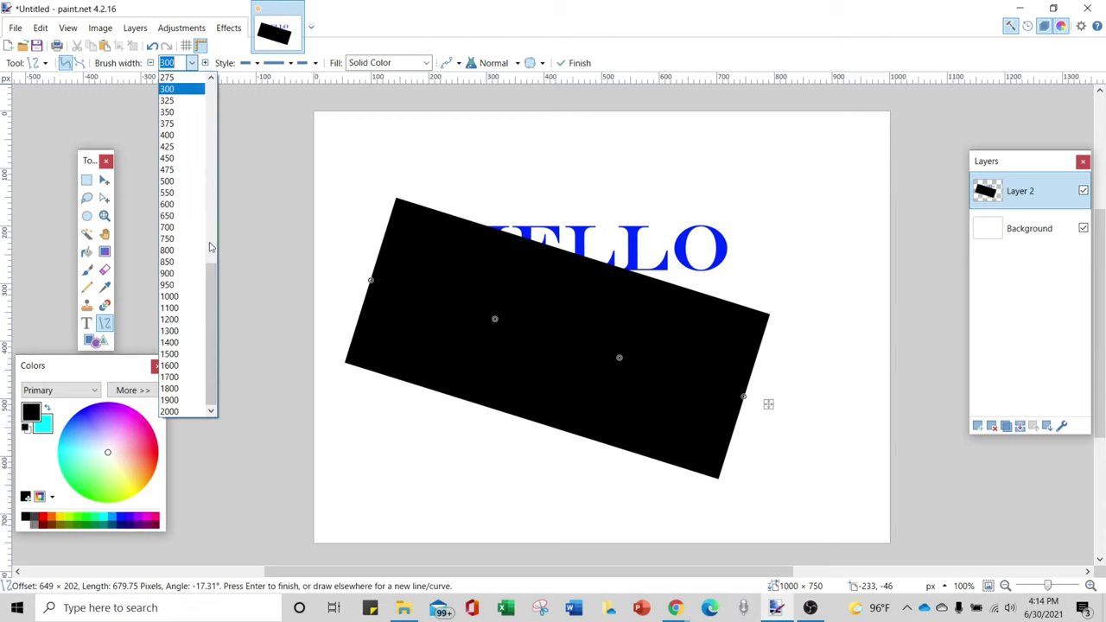
drag(212, 277, 208, 86)
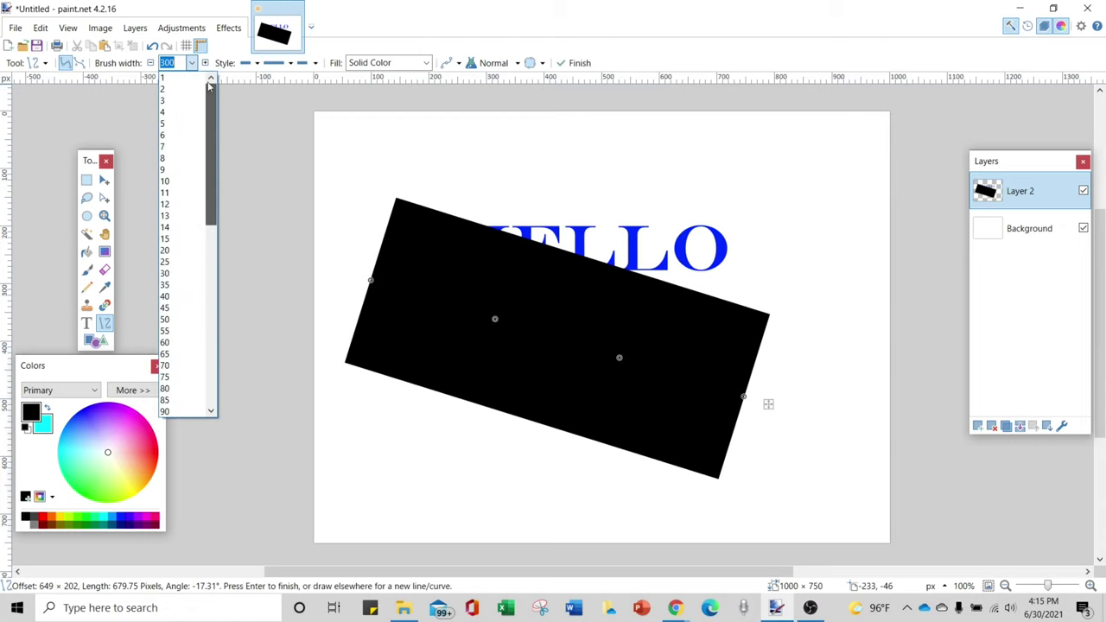
click(177, 112)
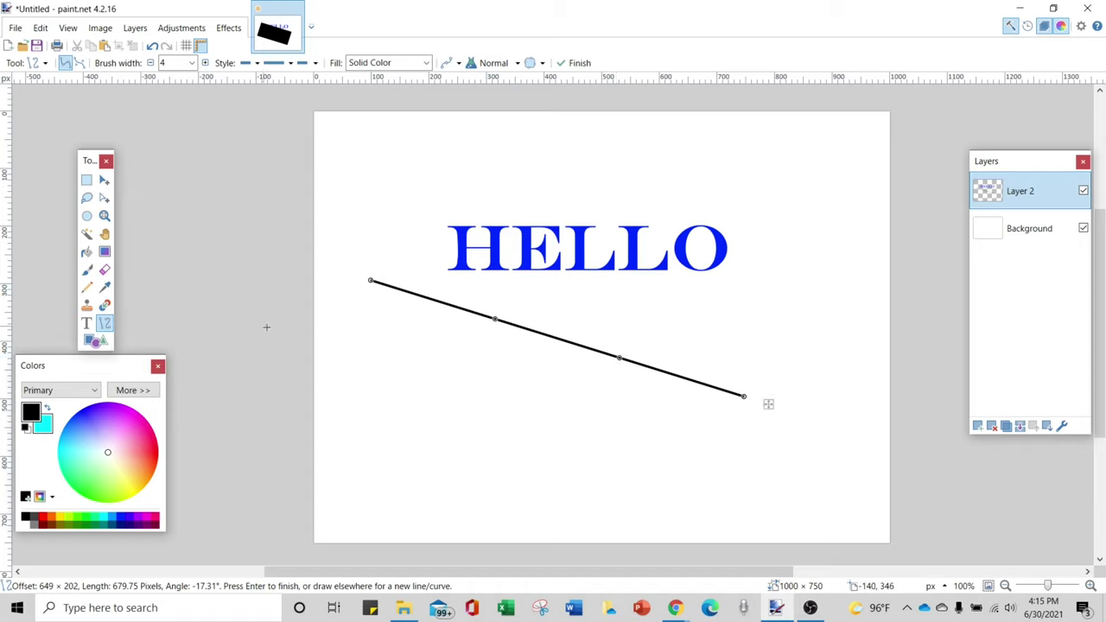
click(44, 518)
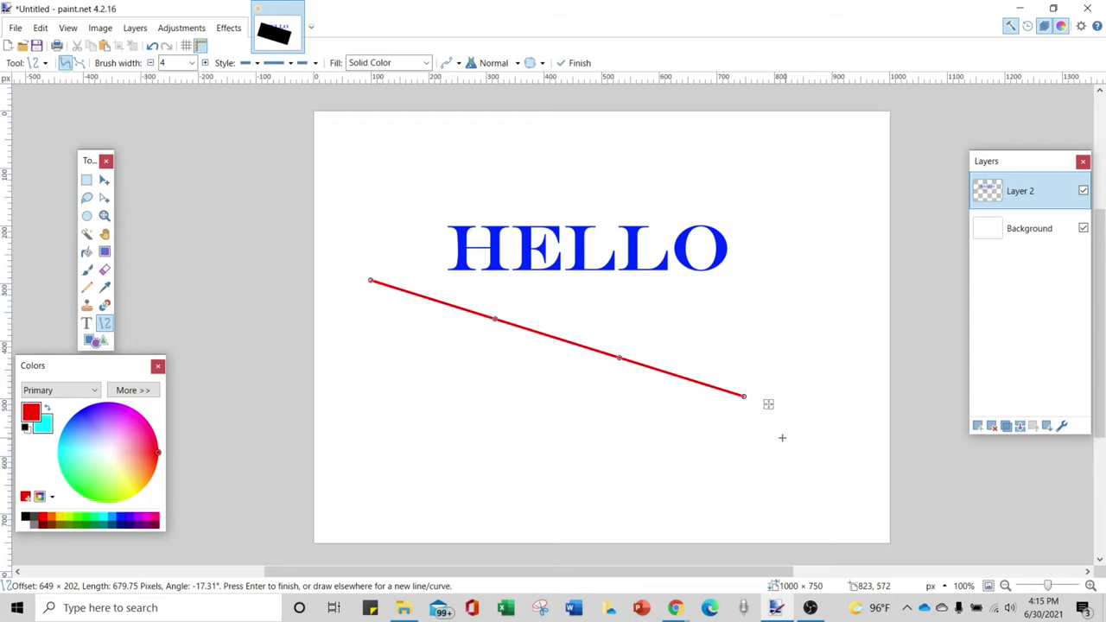
Bend the red line into an S-shaped curve below HELLO by moving its two middle control points.
drag(616, 359, 596, 405)
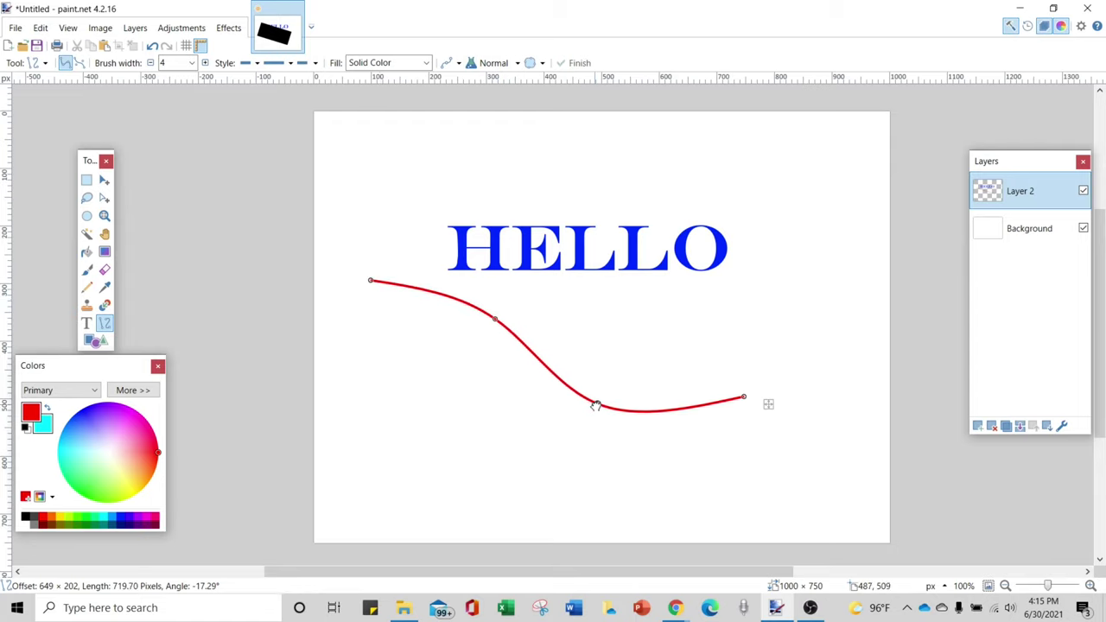
drag(493, 316, 533, 304)
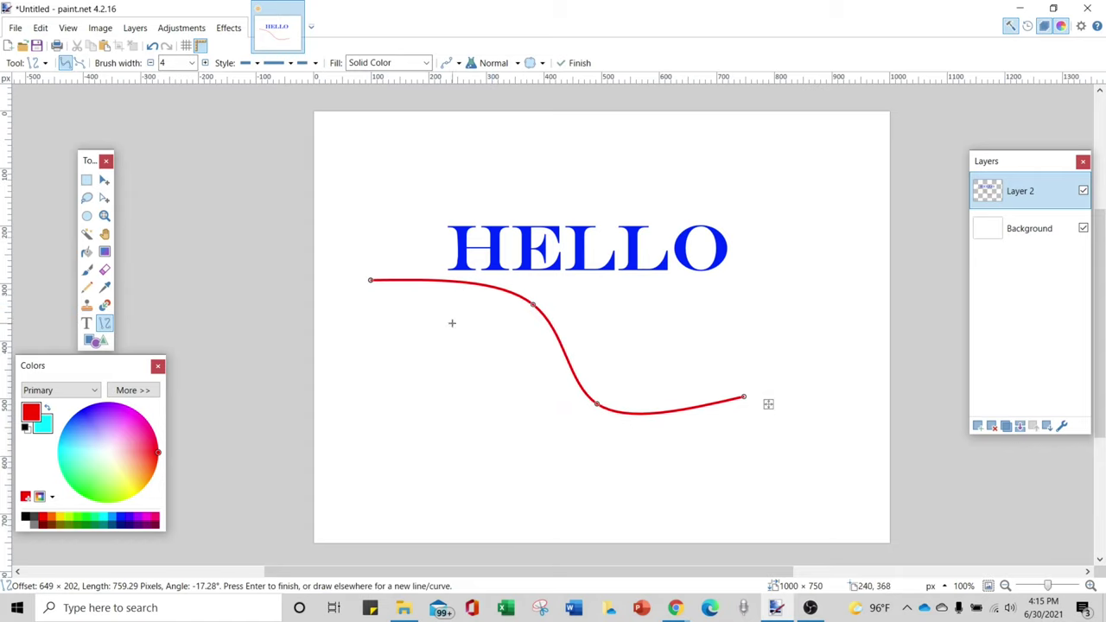
drag(603, 404, 563, 393)
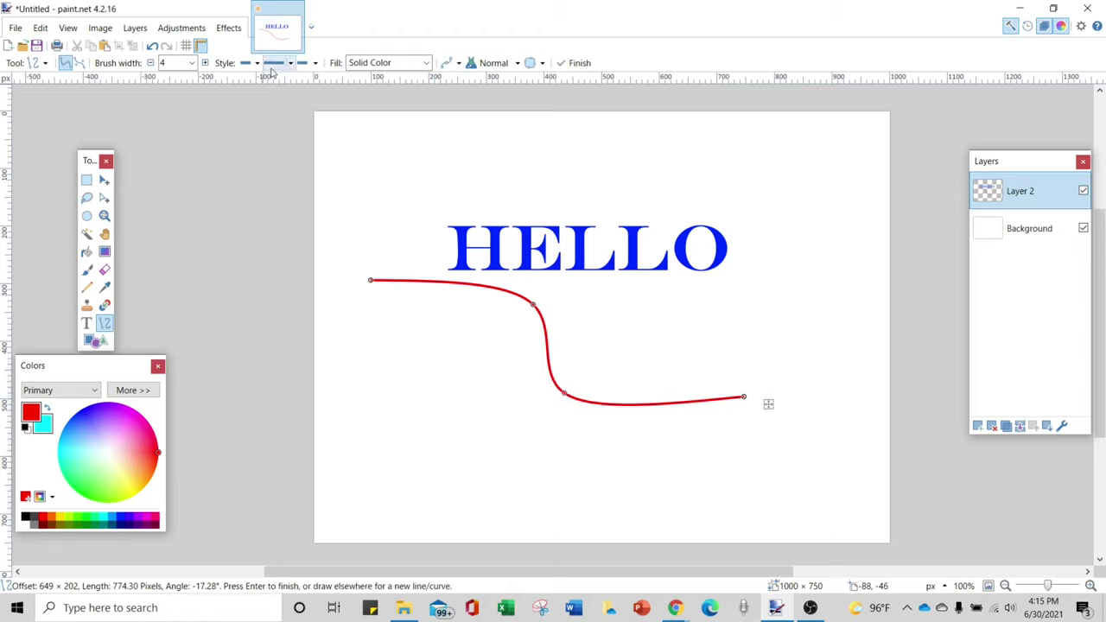
Try the Arrow end style on the red curve and set it back to Flat.
click(316, 64)
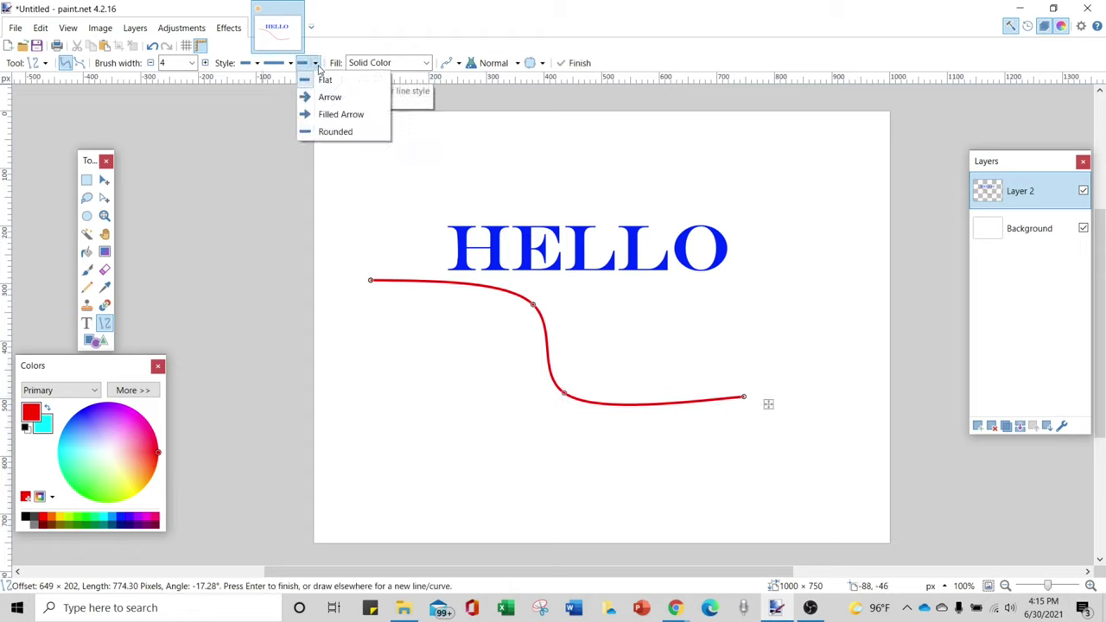
click(327, 95)
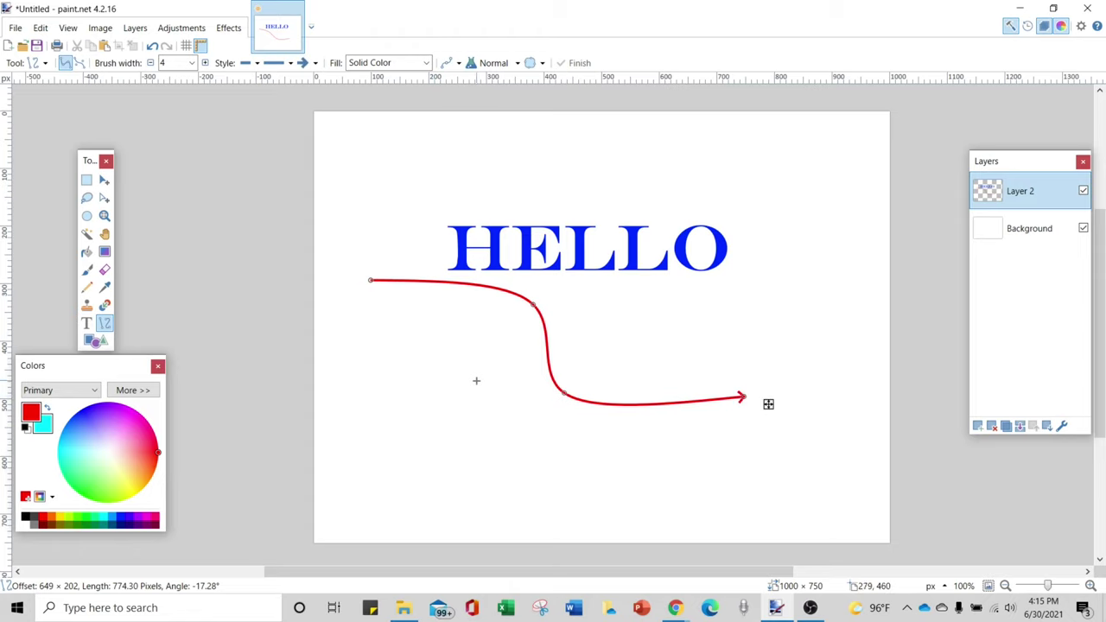
click(316, 63)
click(327, 83)
click(316, 63)
click(327, 82)
Set the red curve's brush width to 11.
click(192, 64)
click(160, 156)
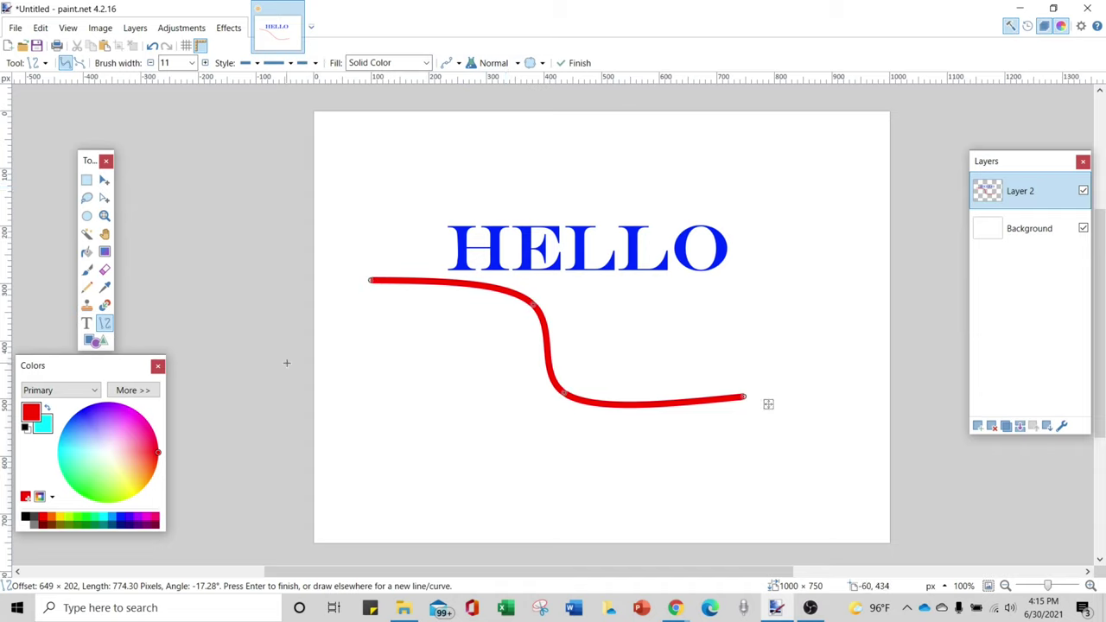
Draw a red rectangle outline about 207 × 224 px below the curve and rotate it about 31° counterclockwise.
click(95, 341)
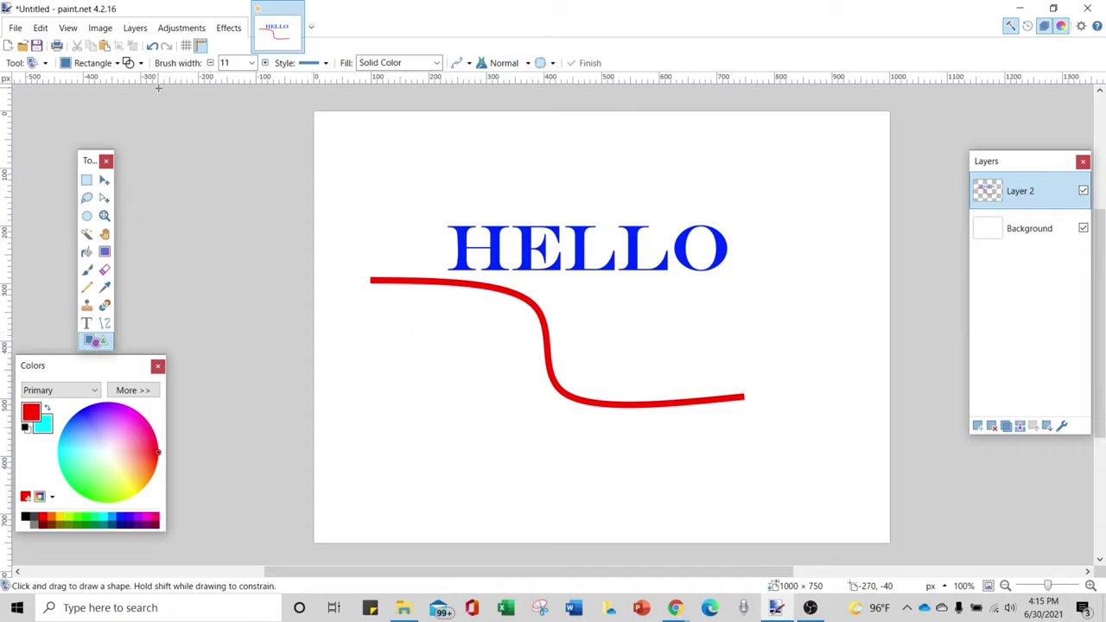
drag(355, 354, 534, 507)
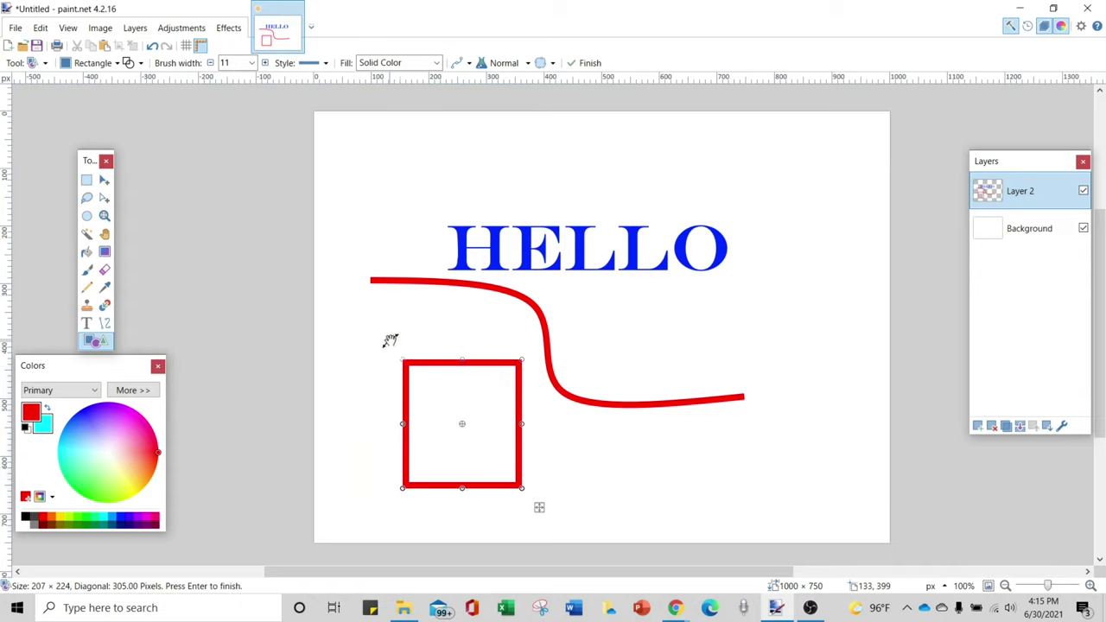
drag(389, 337, 363, 395)
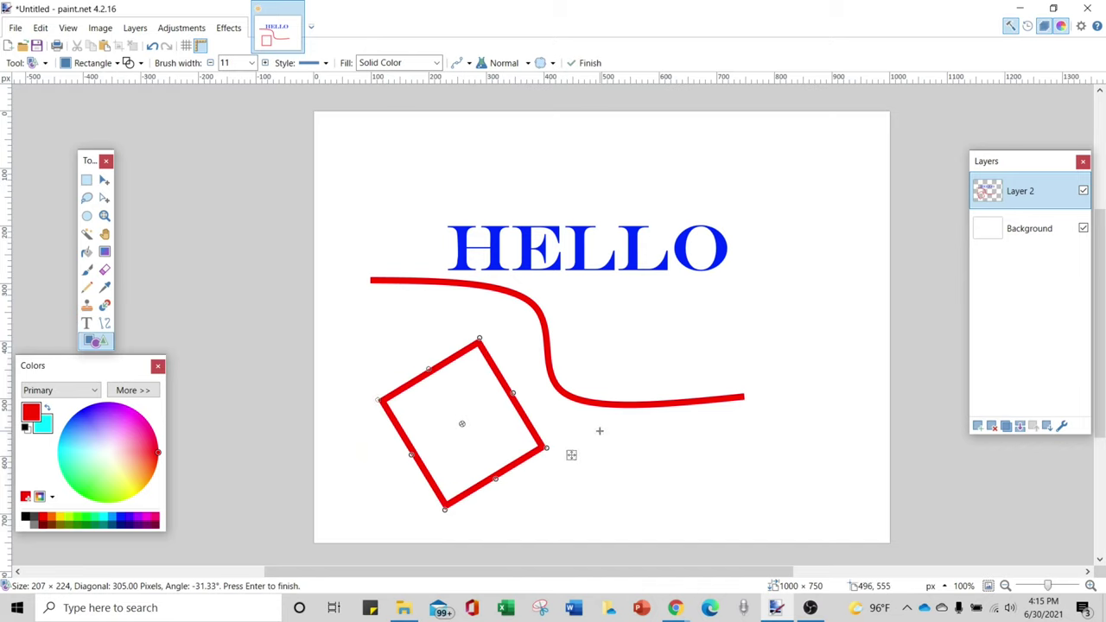
Draw a second red rectangle in the lower right of the canvas and stretch it to about 381 × 95 px.
drag(605, 436, 605, 467)
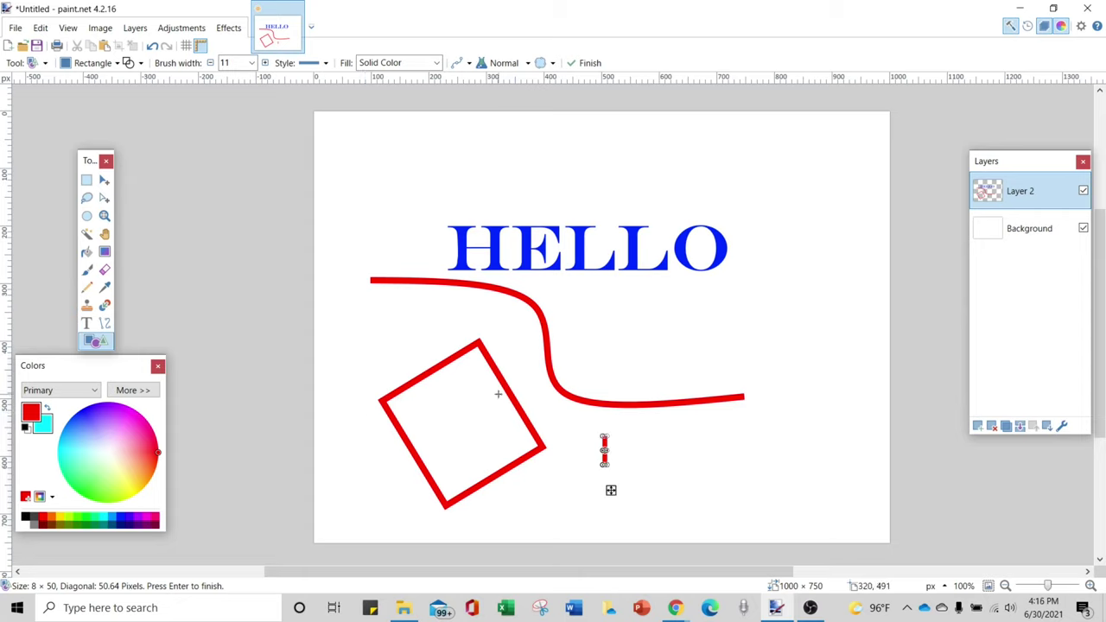
drag(605, 451, 822, 450)
drag(716, 437, 714, 411)
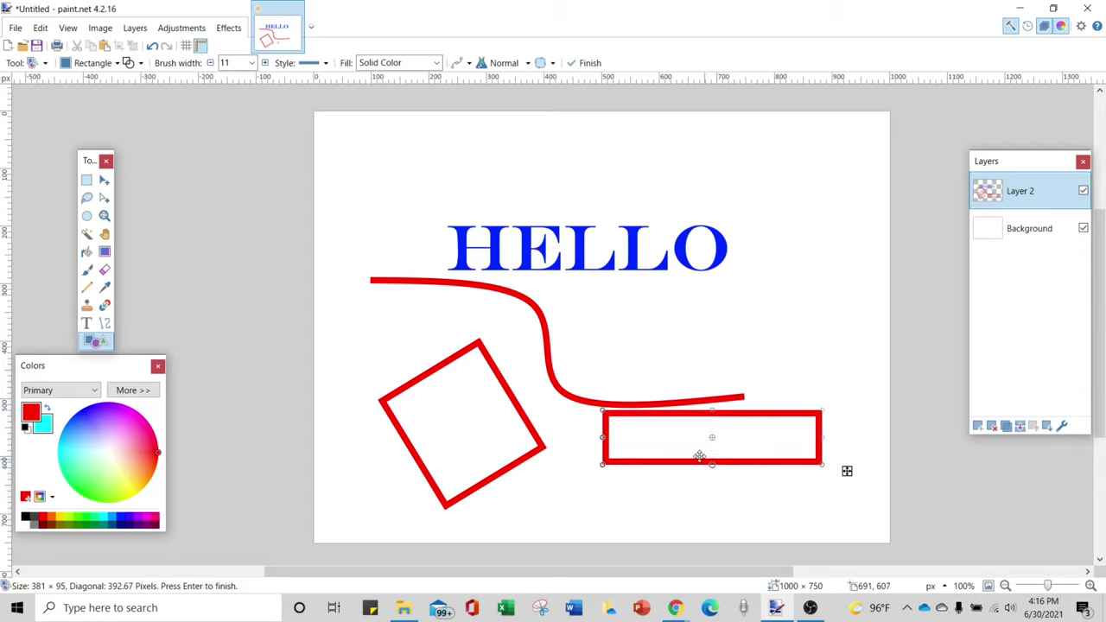
Change the wide rectangle into an ellipse and resize it to about 139 × 282 px at the curve's right end.
click(117, 64)
click(114, 96)
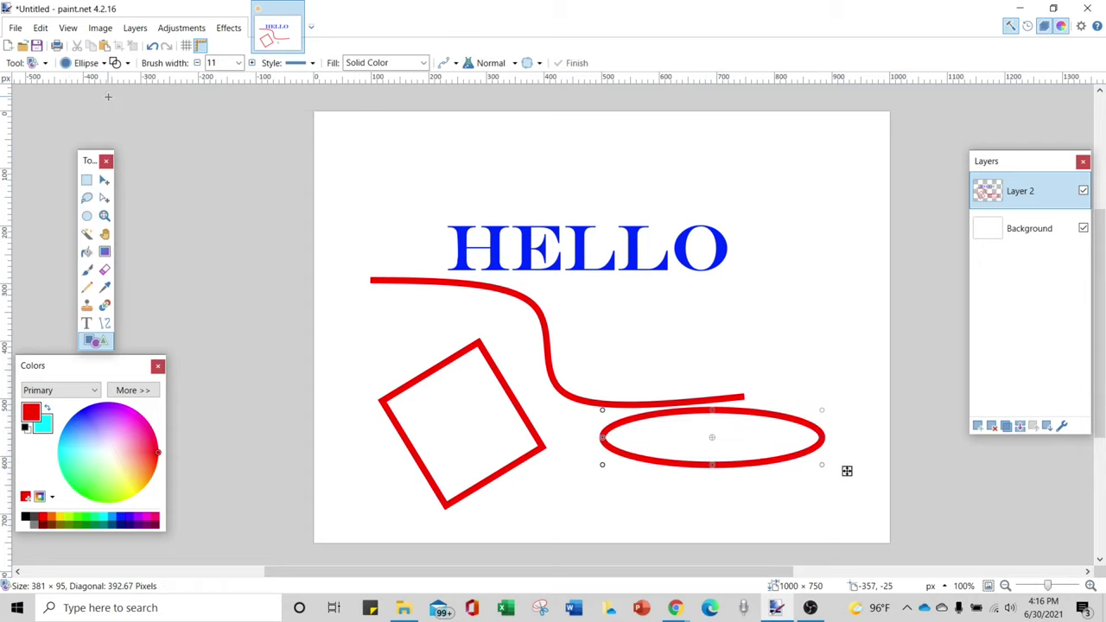
drag(711, 408, 702, 302)
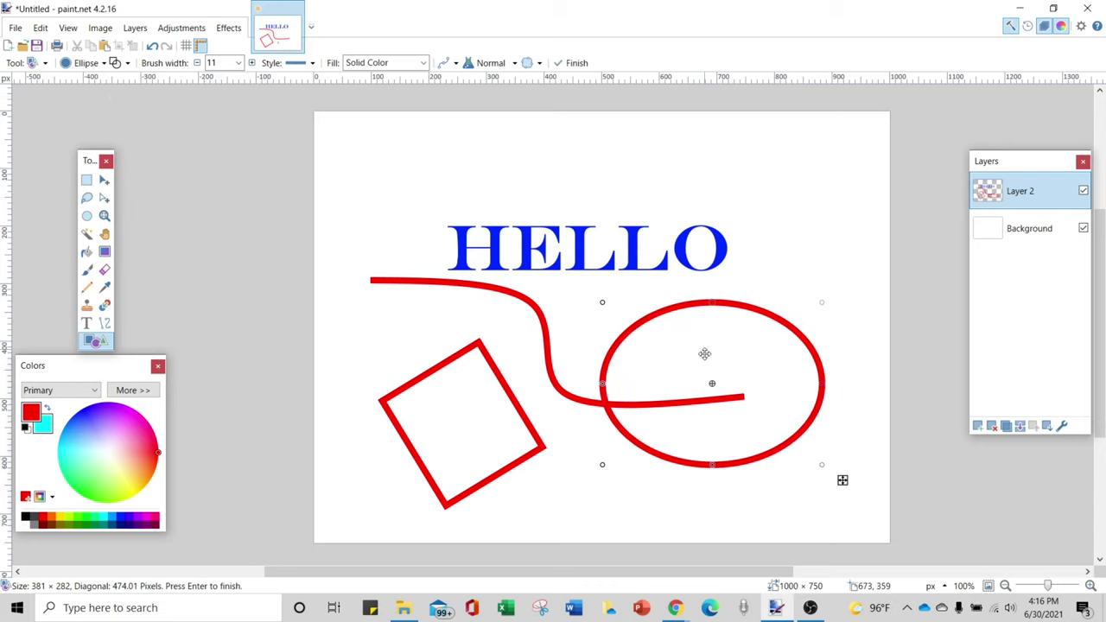
drag(600, 385, 741, 384)
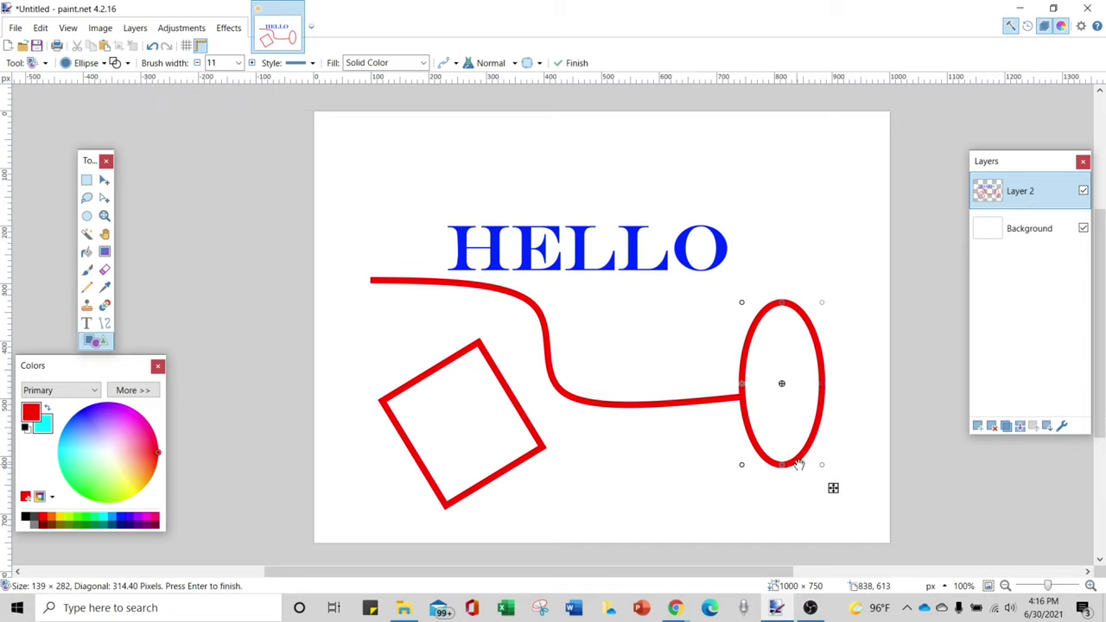
Recolour the ellipse blue-violet and change its shape to a diamond.
click(94, 413)
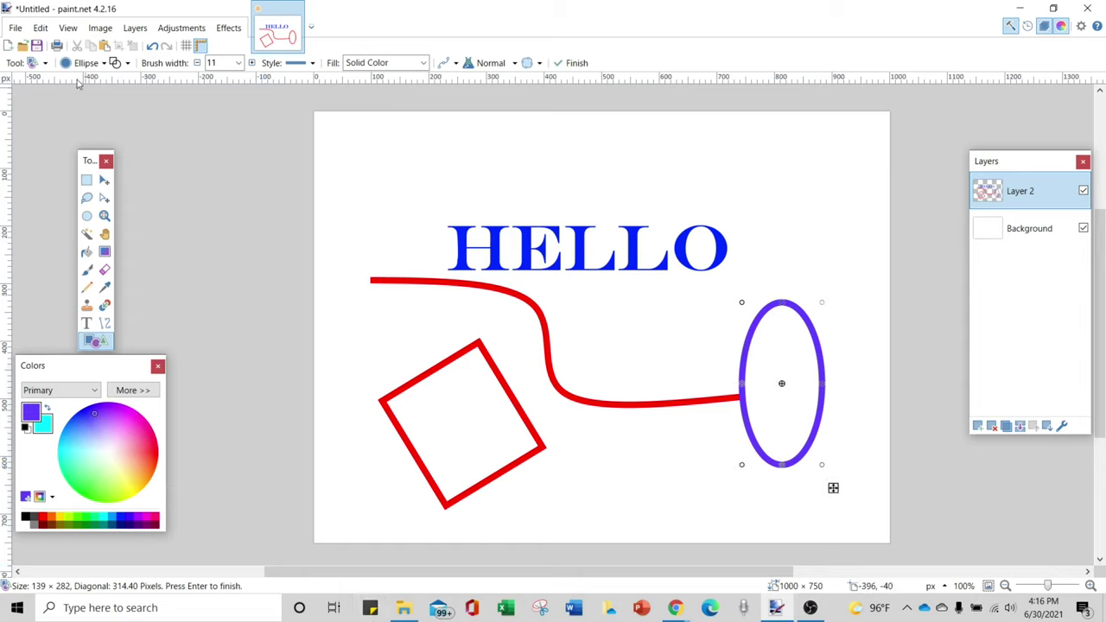
click(103, 63)
click(136, 99)
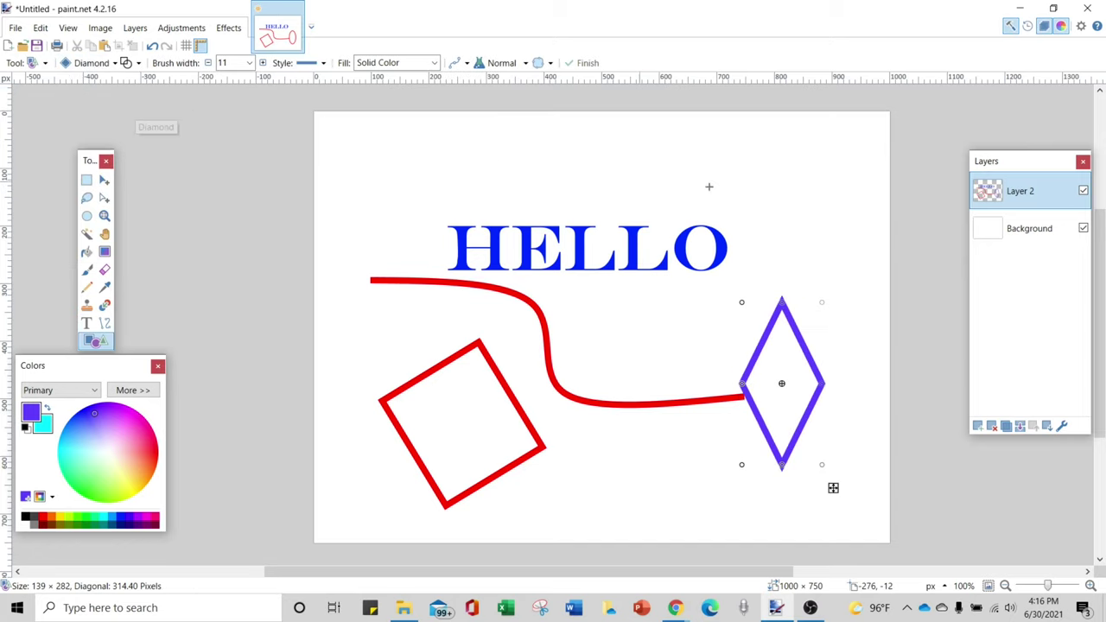
Draw a diamond about 117 × 133 px, colour it bright green and move it inside the violet diamond.
drag(773, 151, 840, 228)
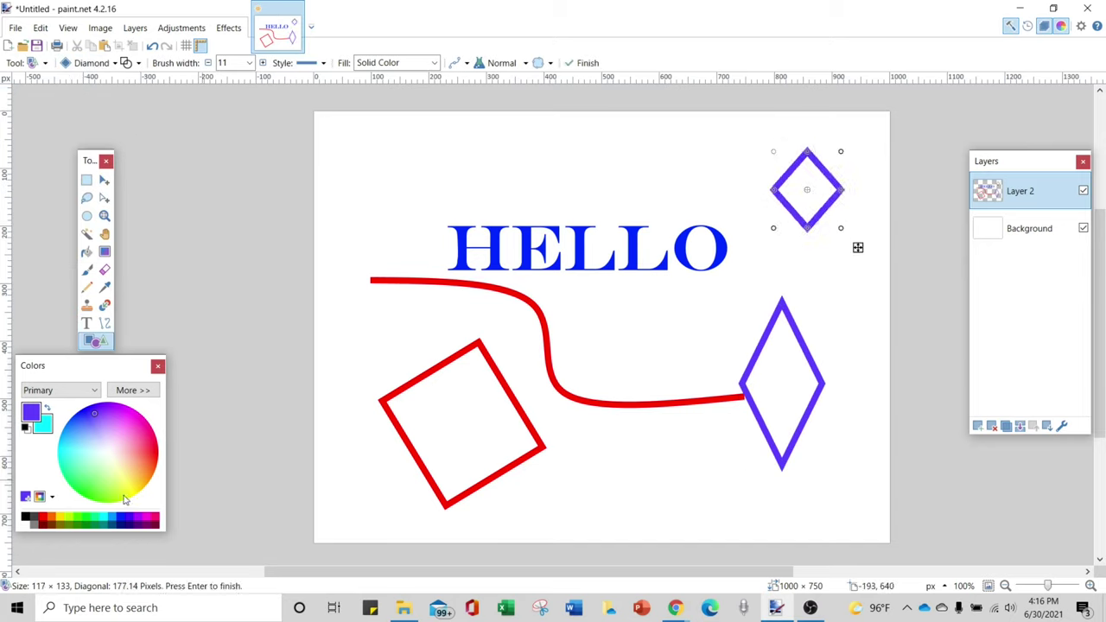
click(99, 517)
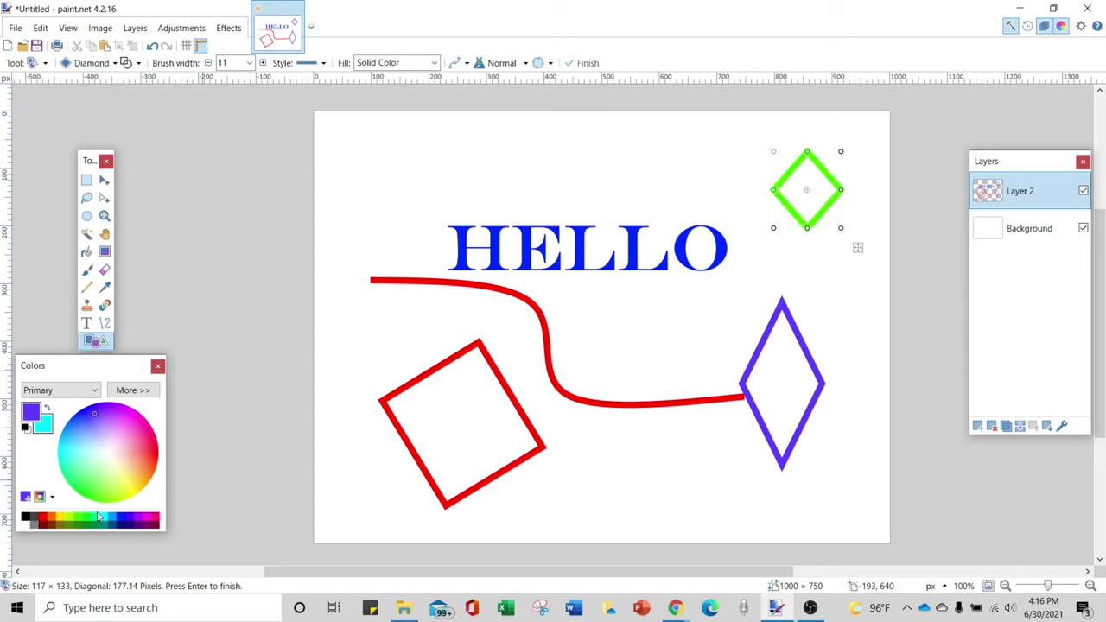
drag(805, 179, 779, 363)
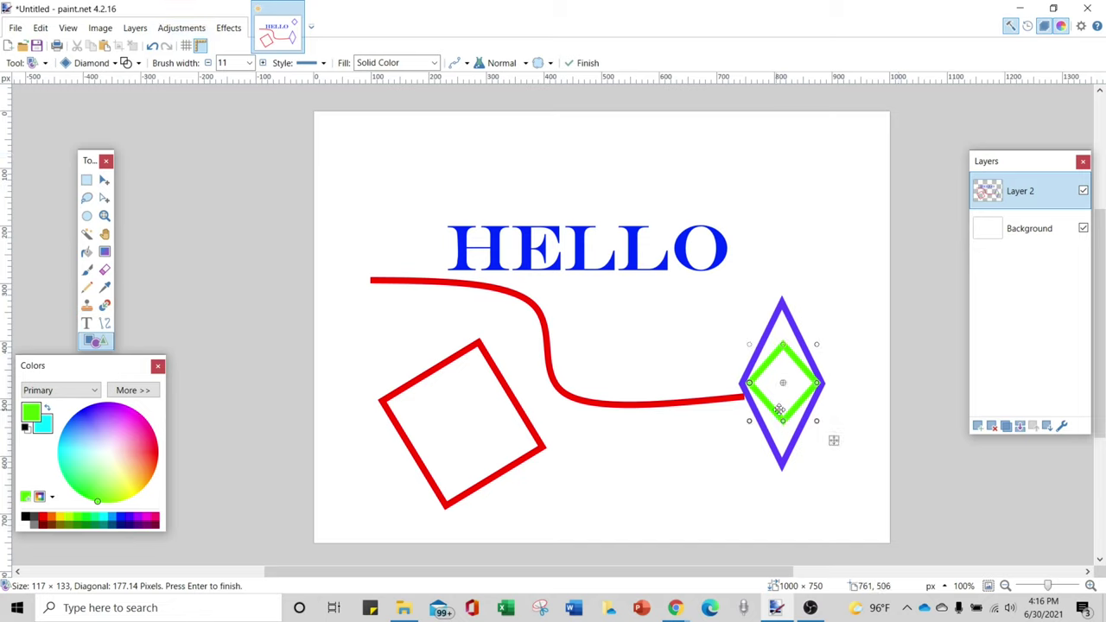
Try the filled and filled-with-outline modes on the green diamond and return it to outline only.
click(137, 63)
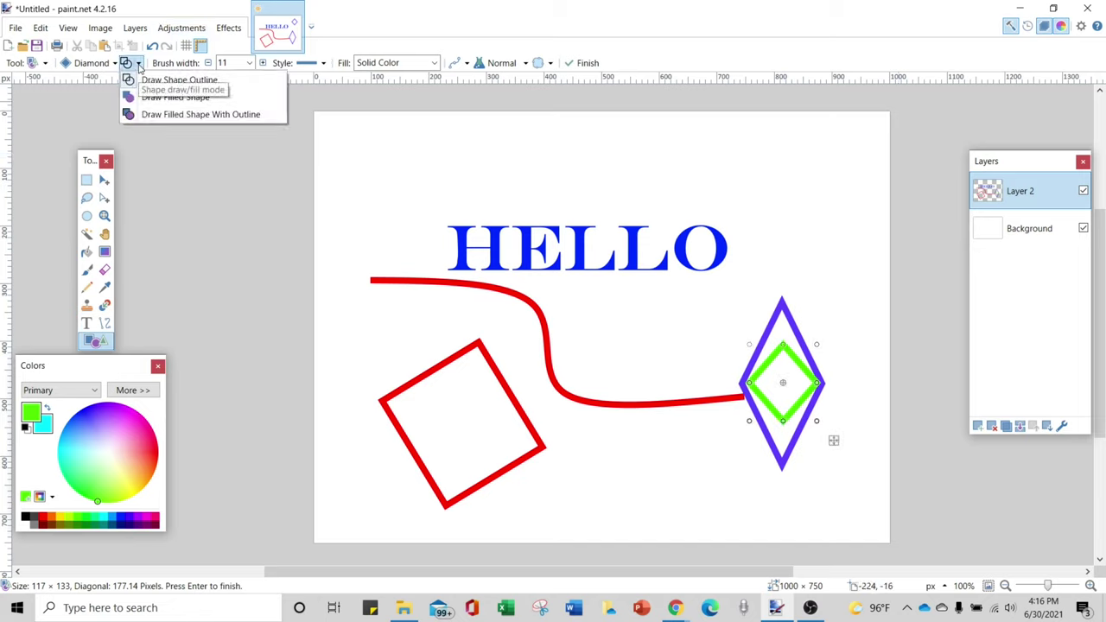
click(168, 97)
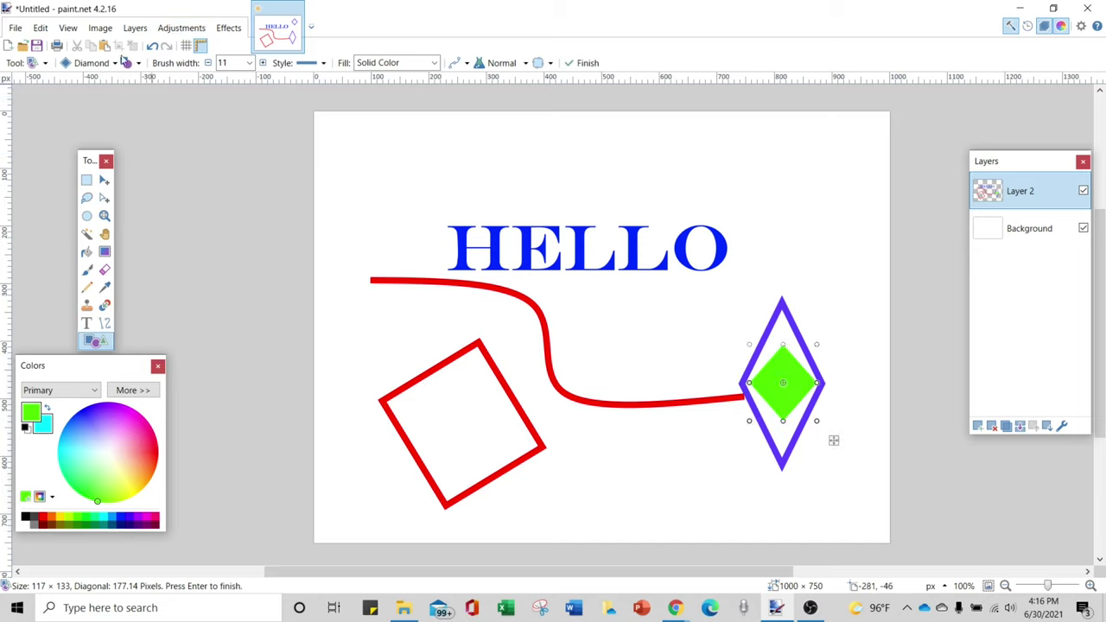
click(134, 64)
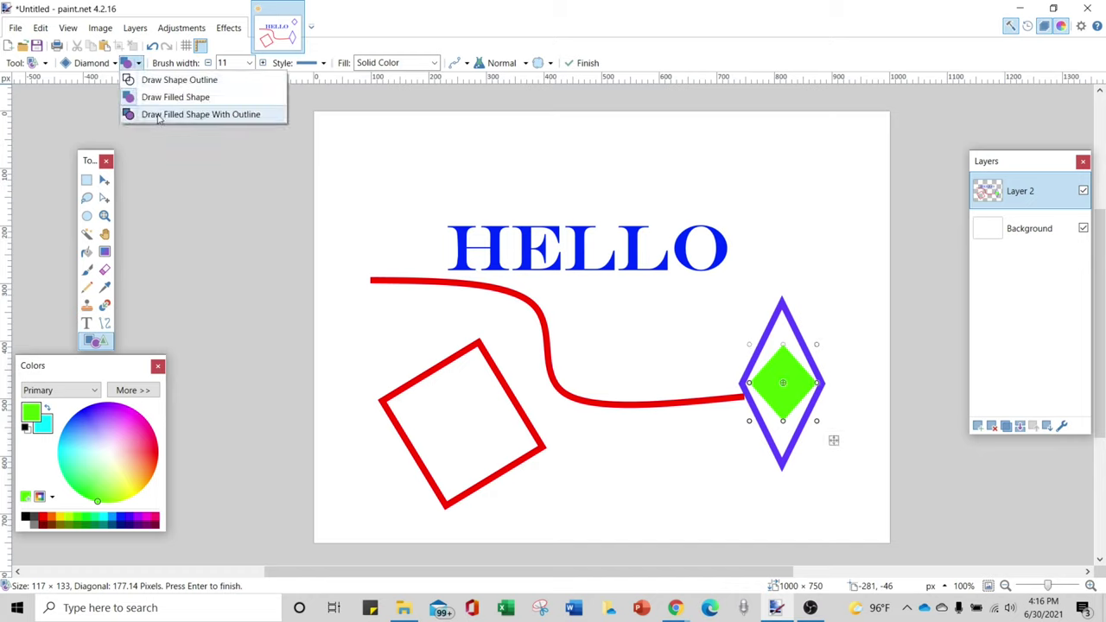
click(158, 116)
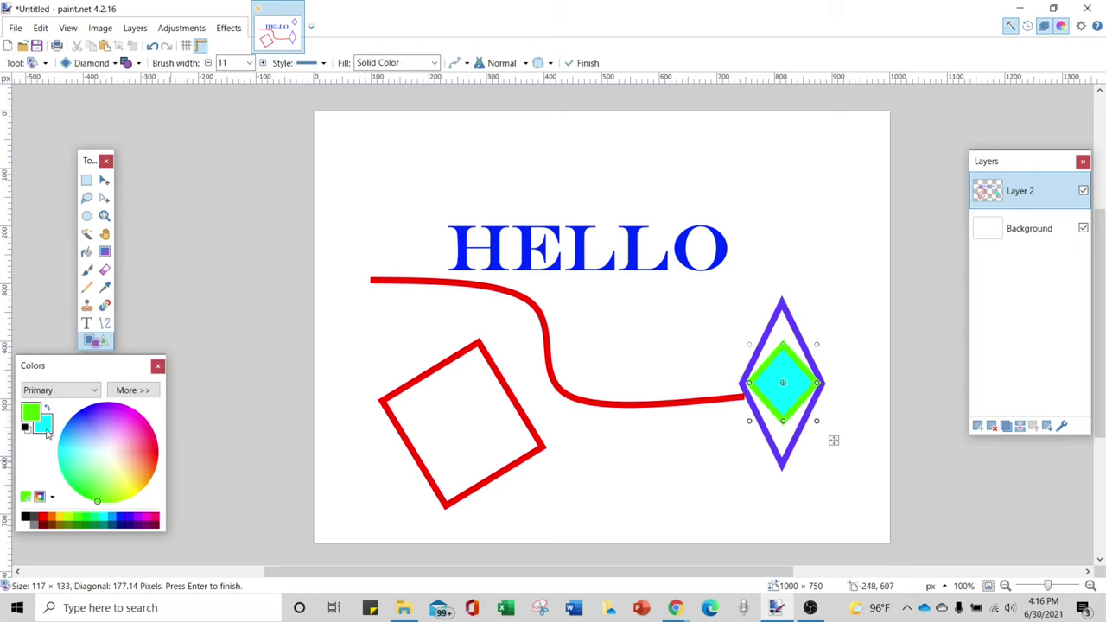
click(137, 68)
click(169, 78)
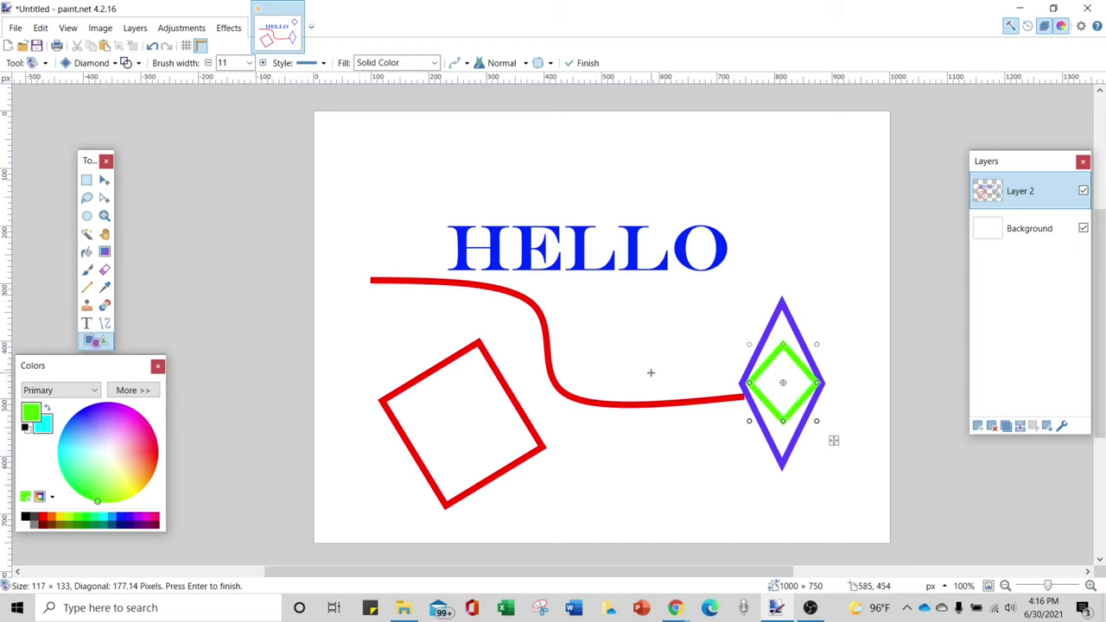